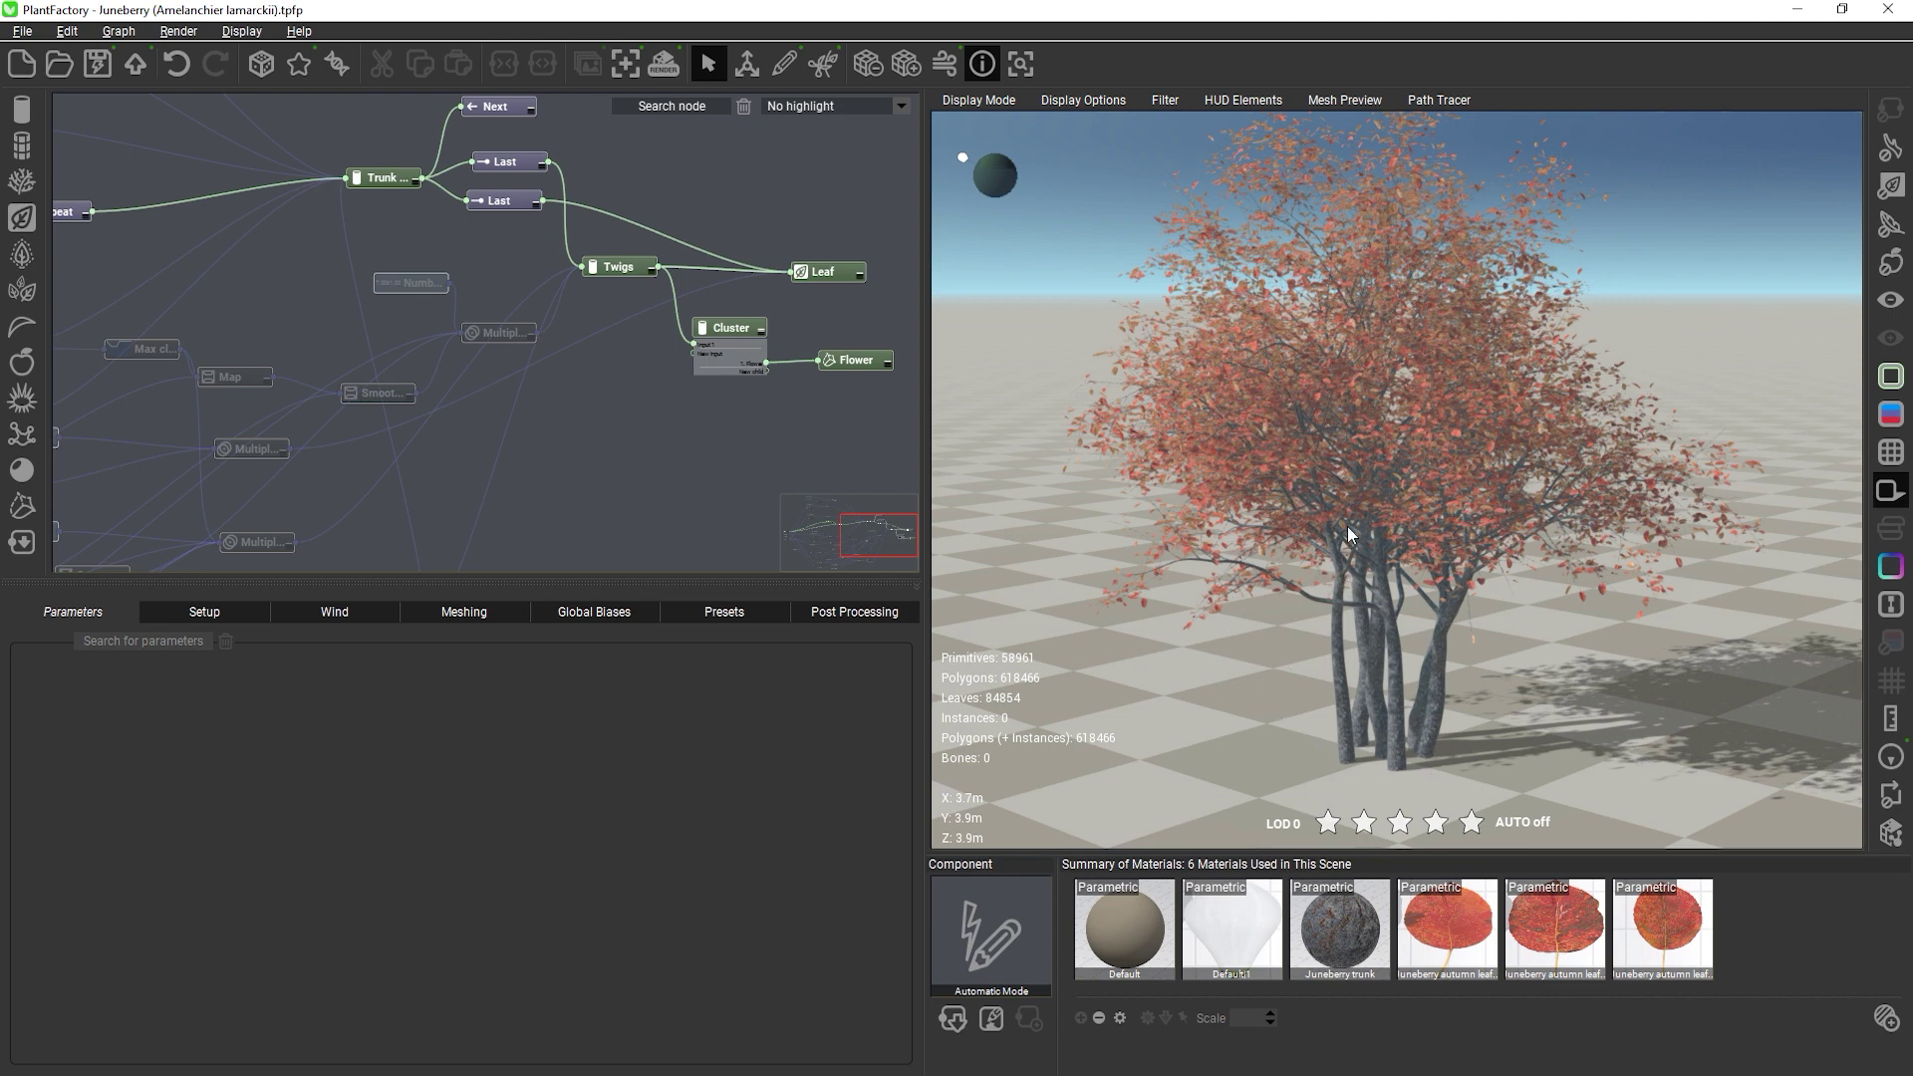
Add vertex color set #1 with its Red channel storing Material blending data
{"action": "left_click", "coordinate": [855, 614]}
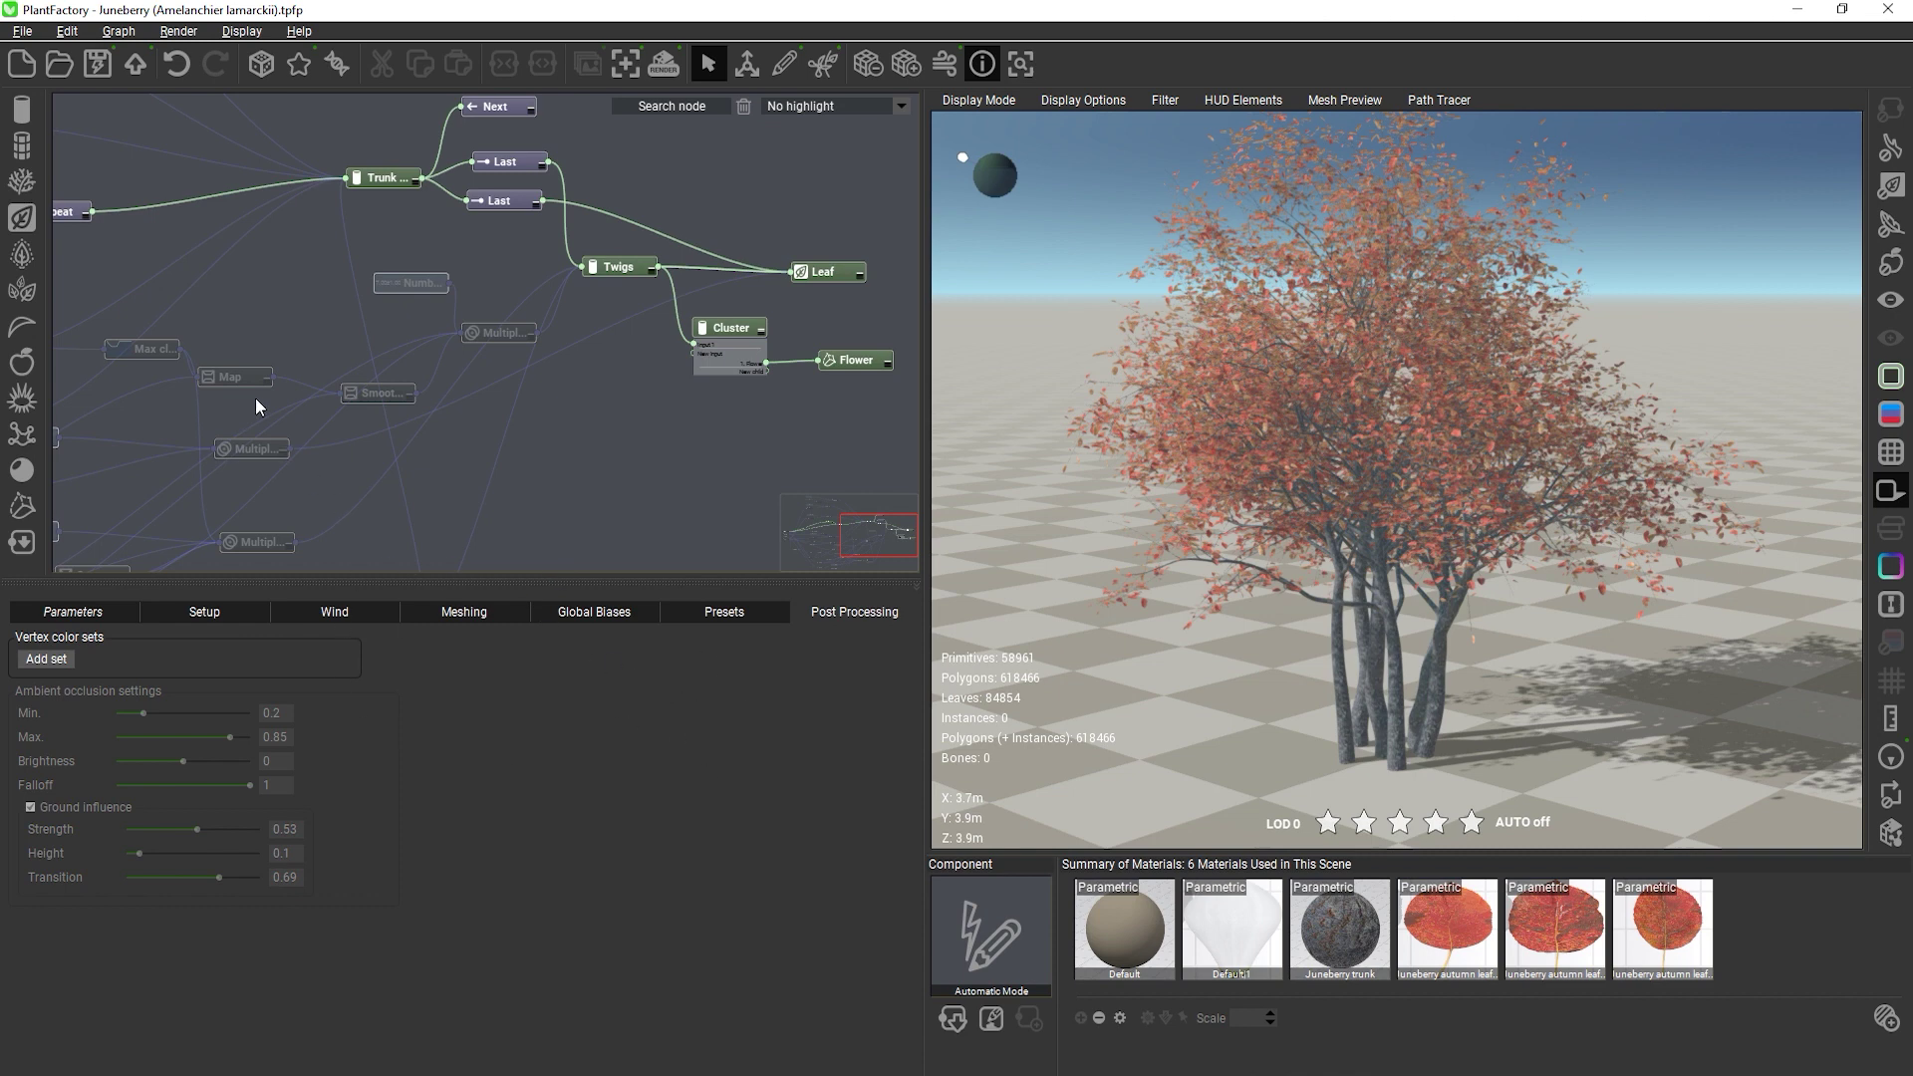
{"action": "left_click", "coordinate": [245, 32]}
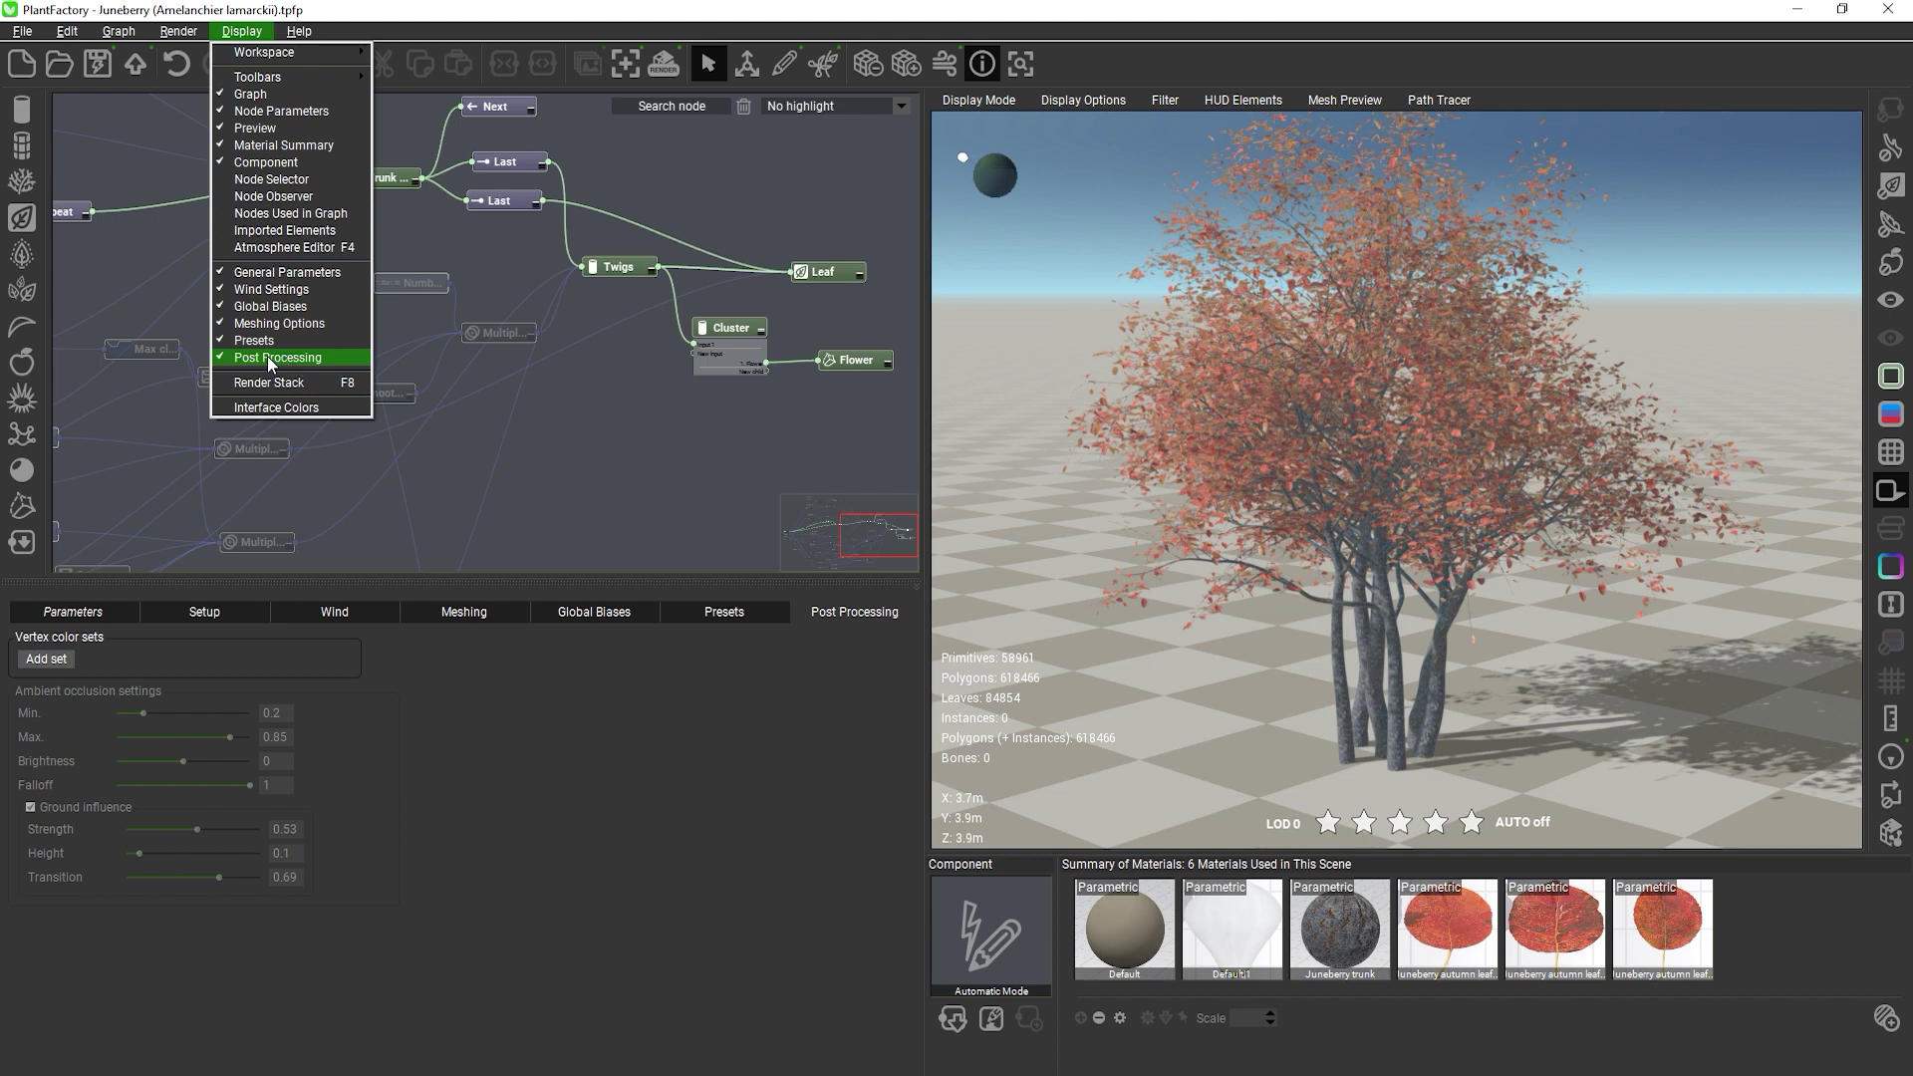
{"action": "left_click", "coordinate": [422, 719]}
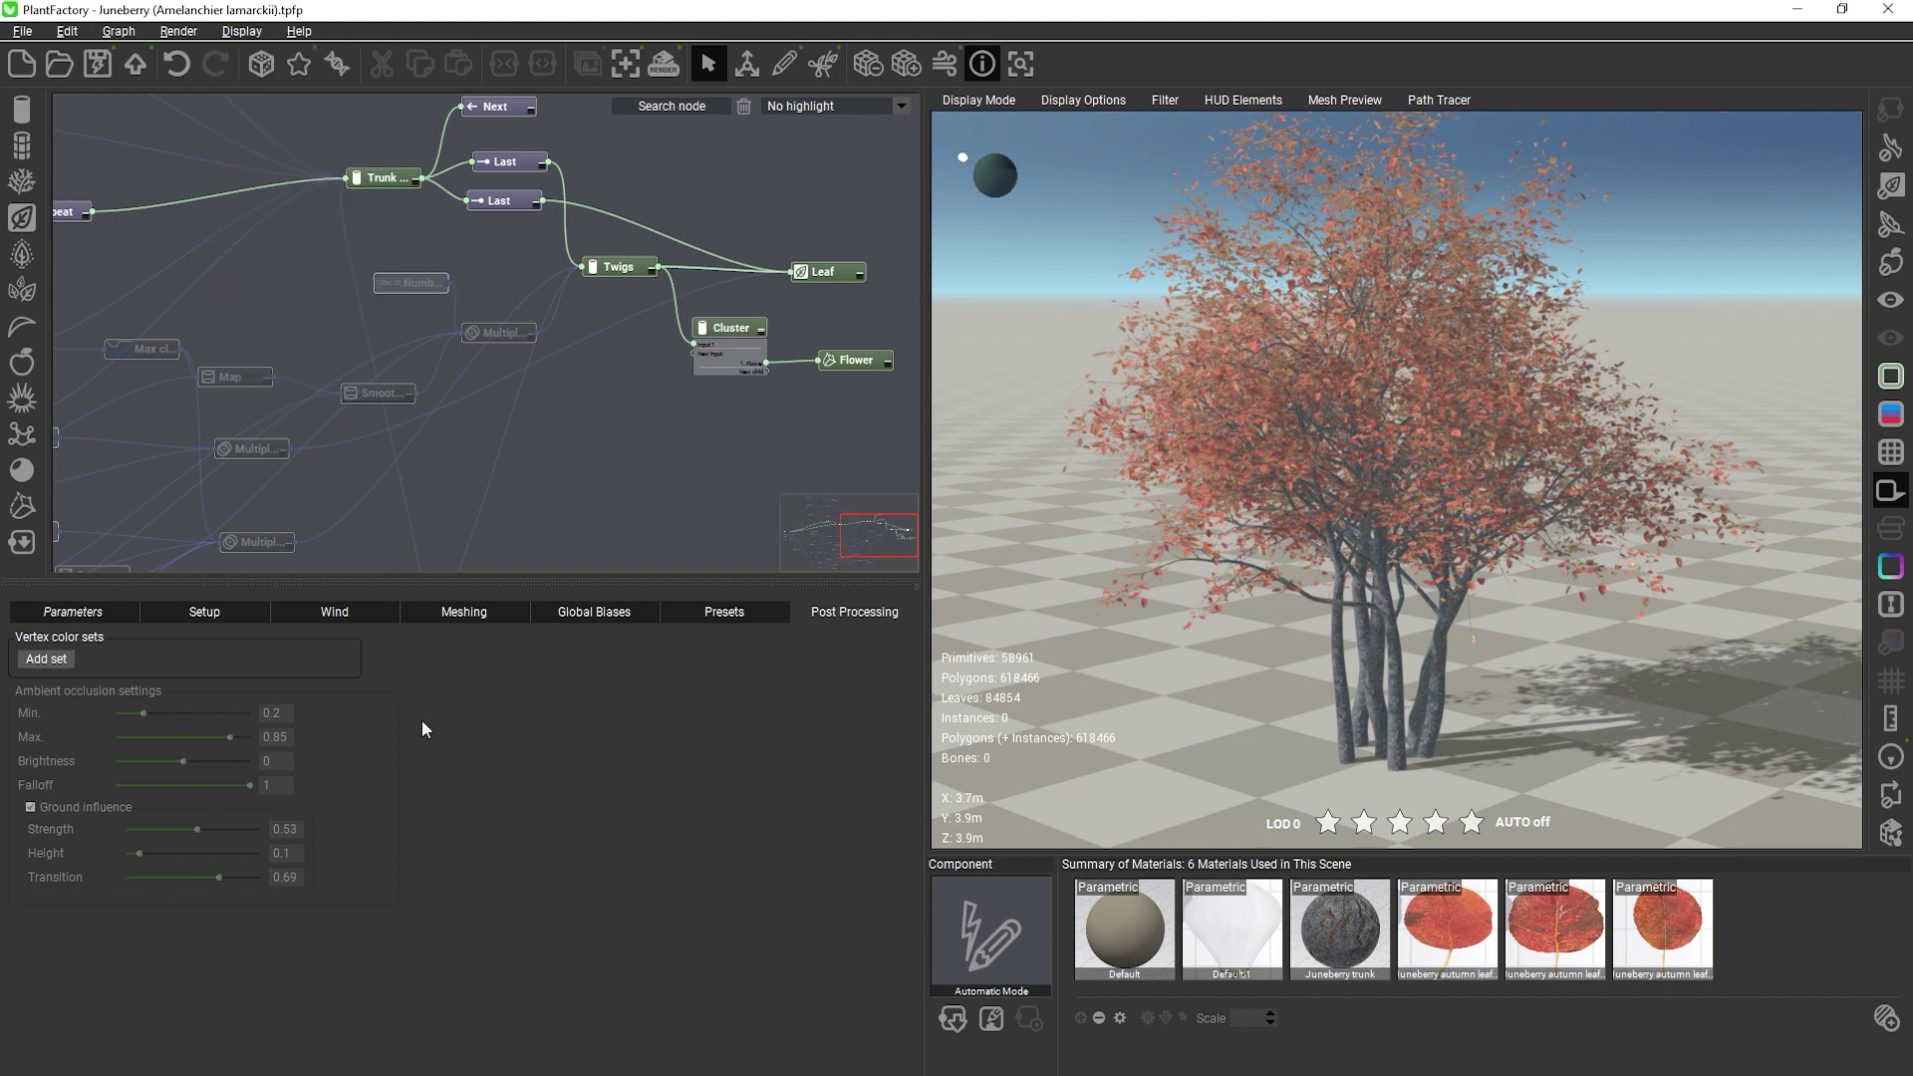
{"action": "left_click", "coordinate": [60, 660]}
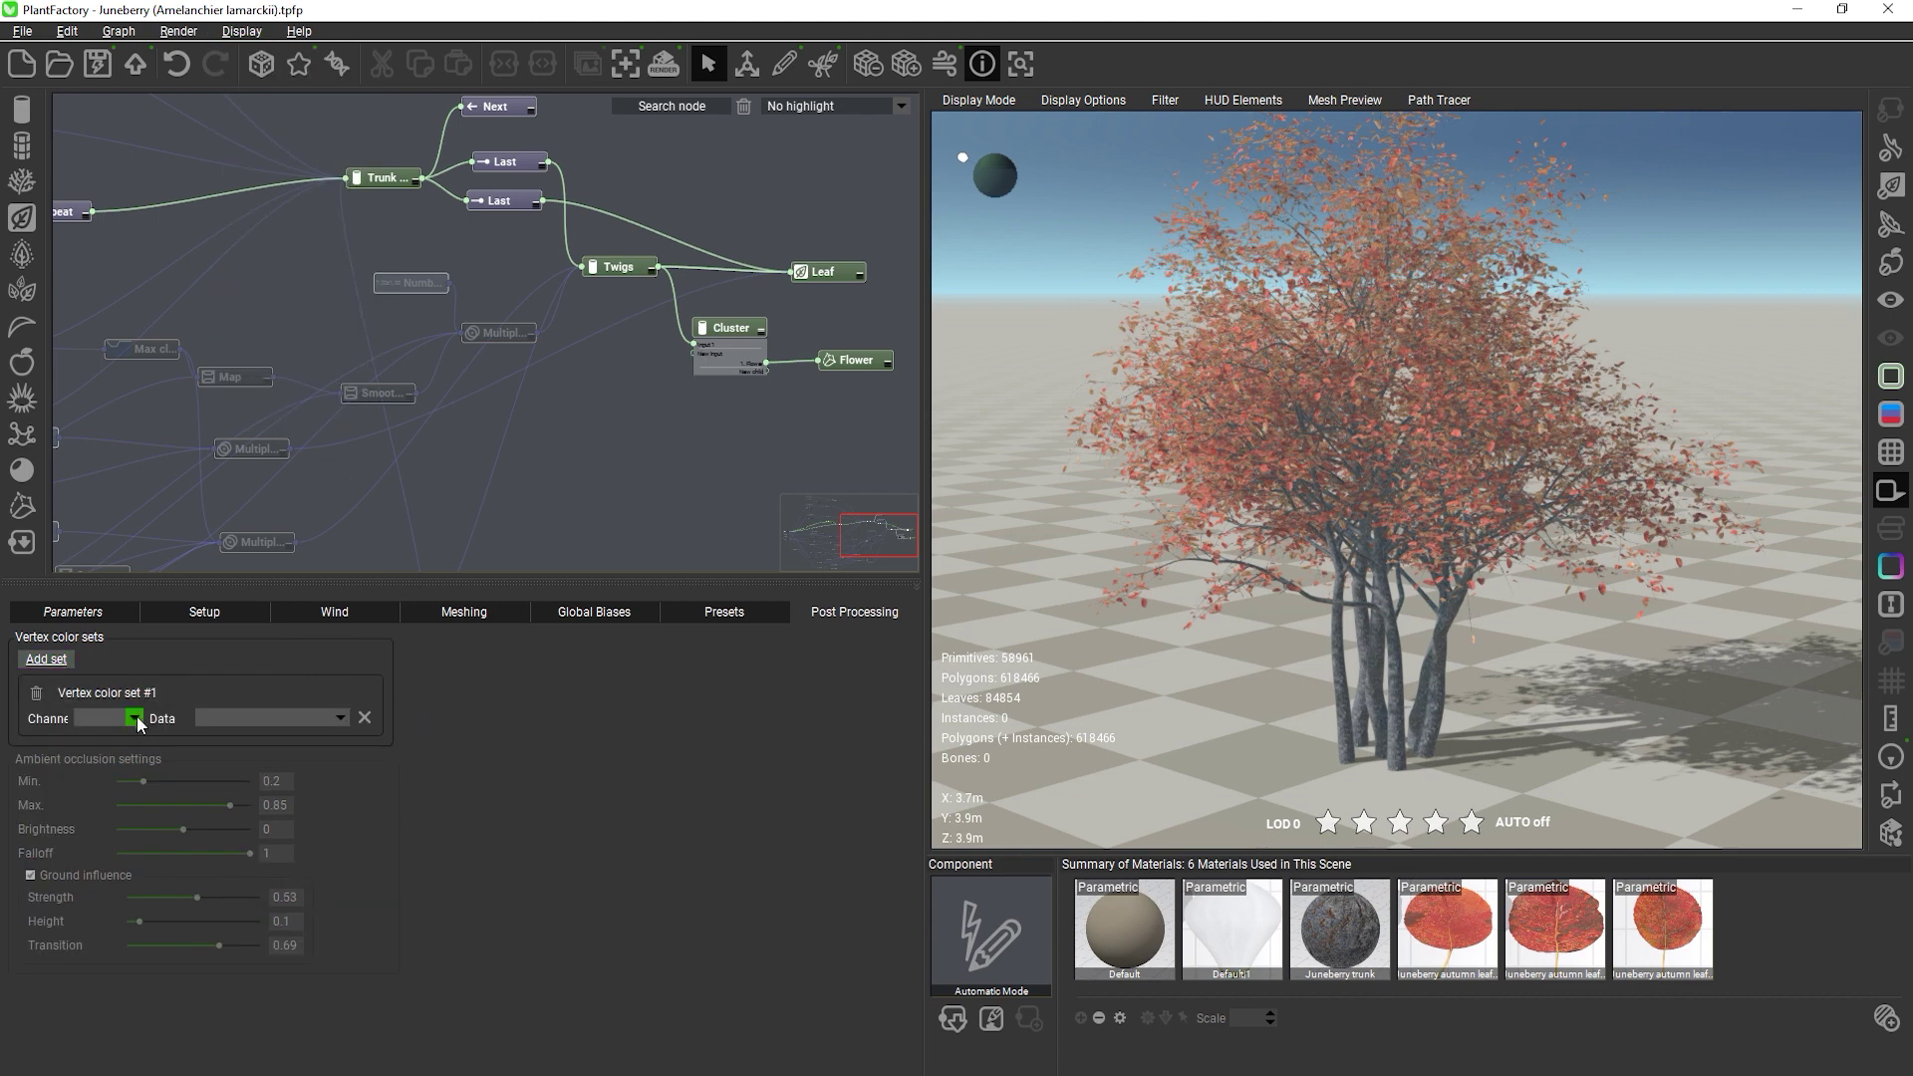
{"action": "left_click", "coordinate": [134, 718]}
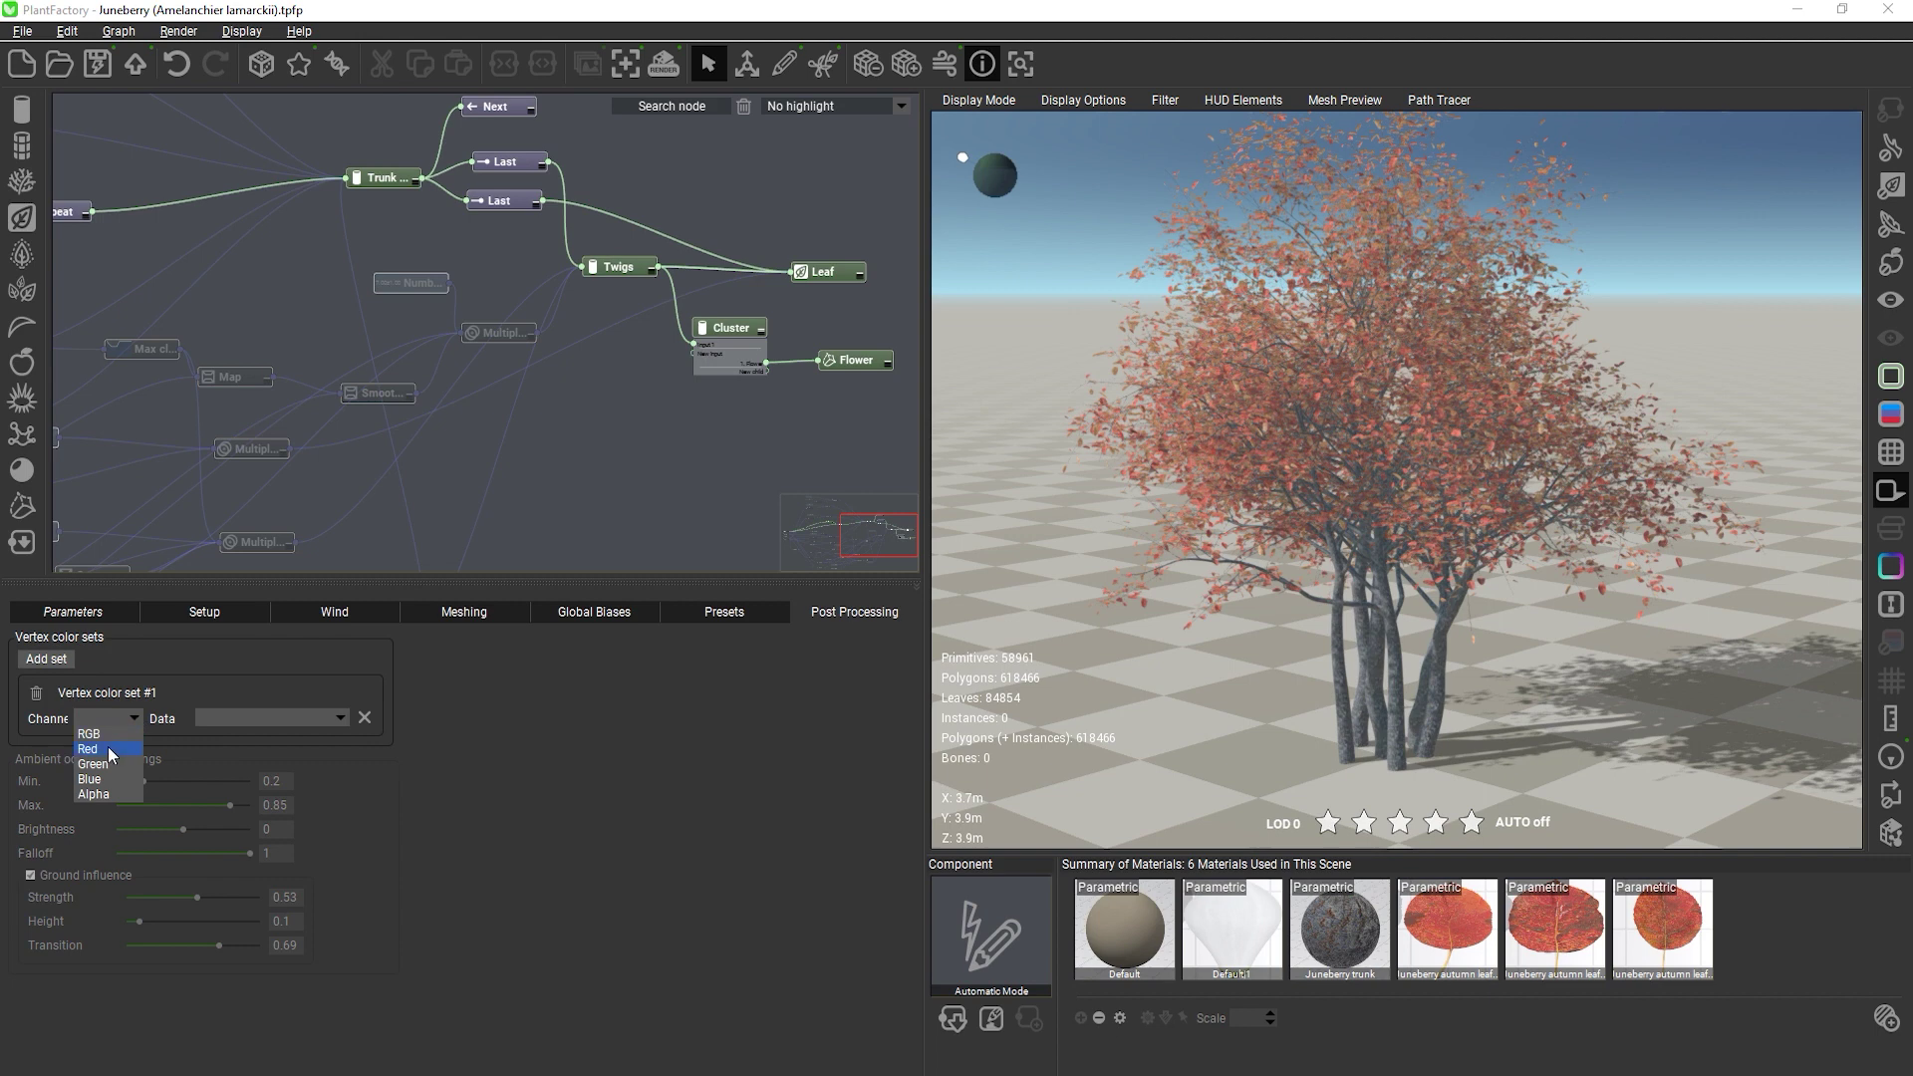
{"action": "left_click", "coordinate": [110, 750]}
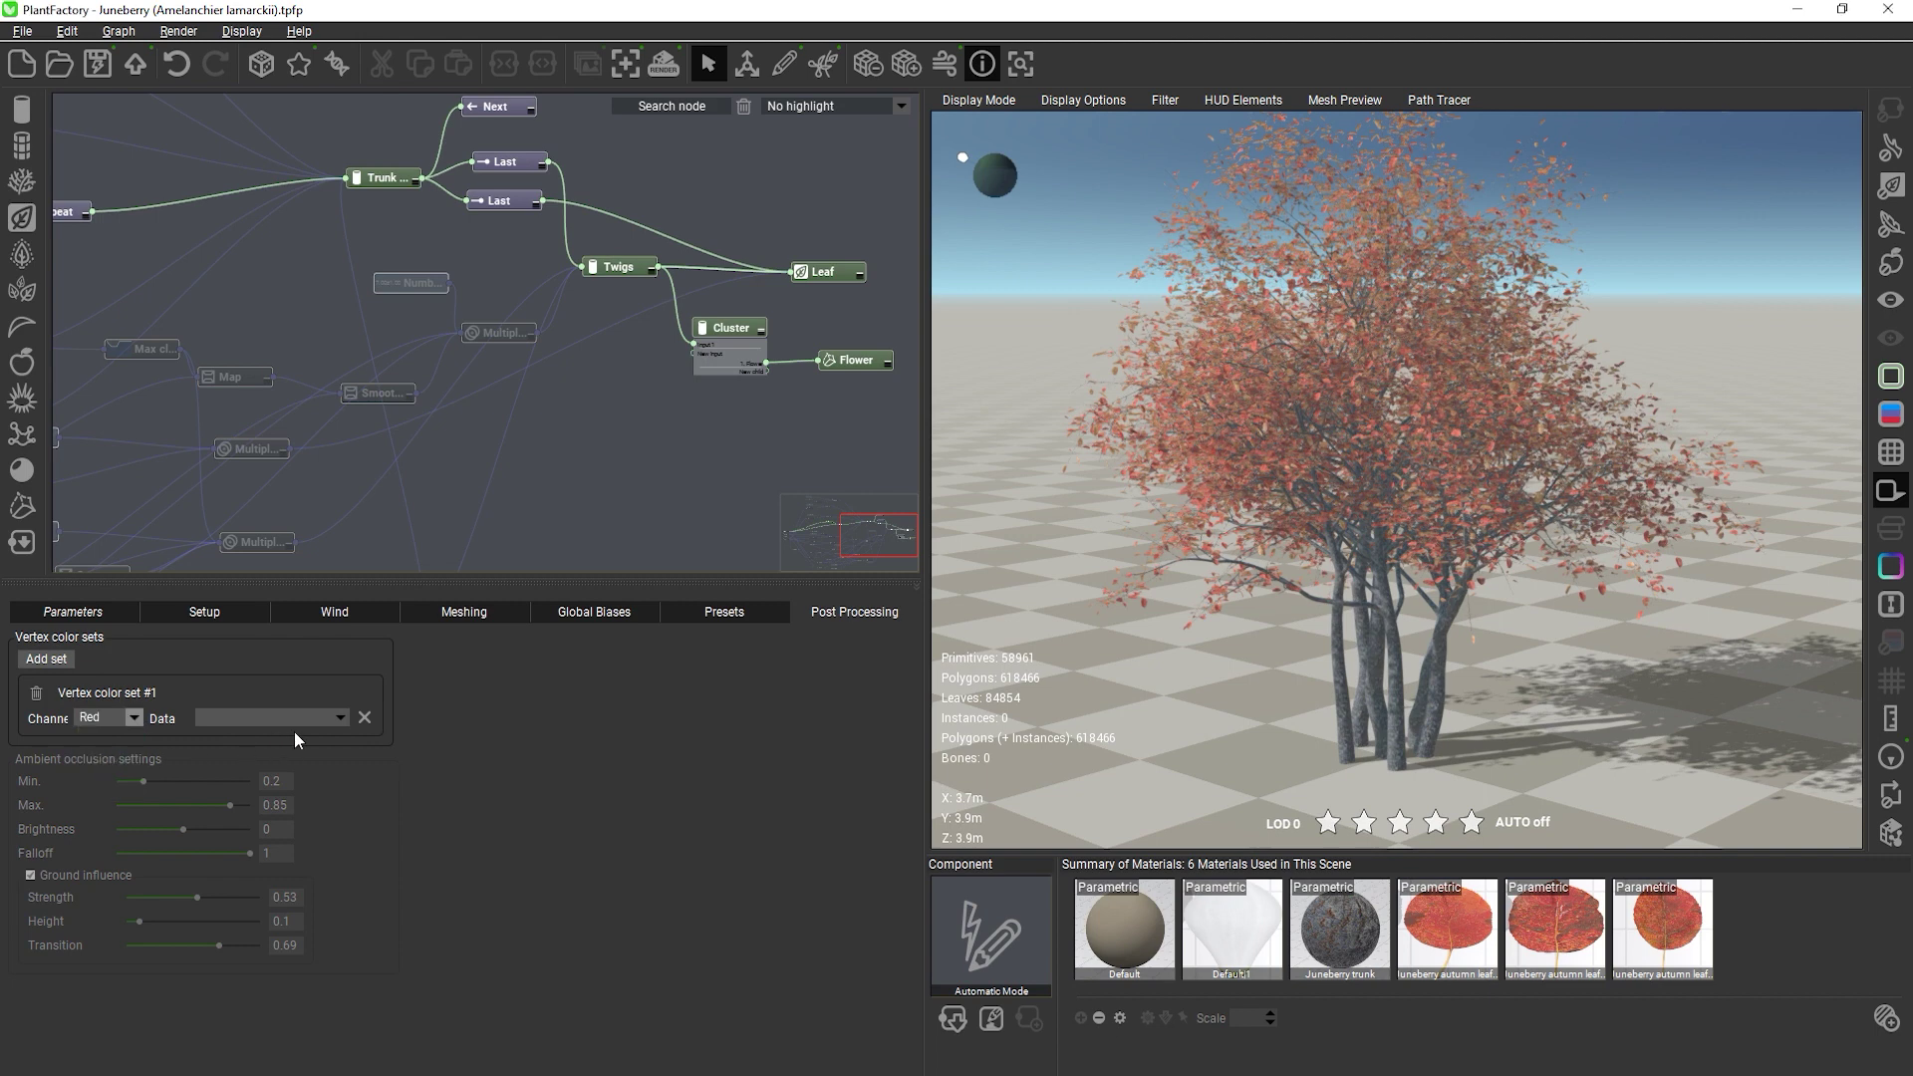
{"action": "left_click", "coordinate": [341, 717]}
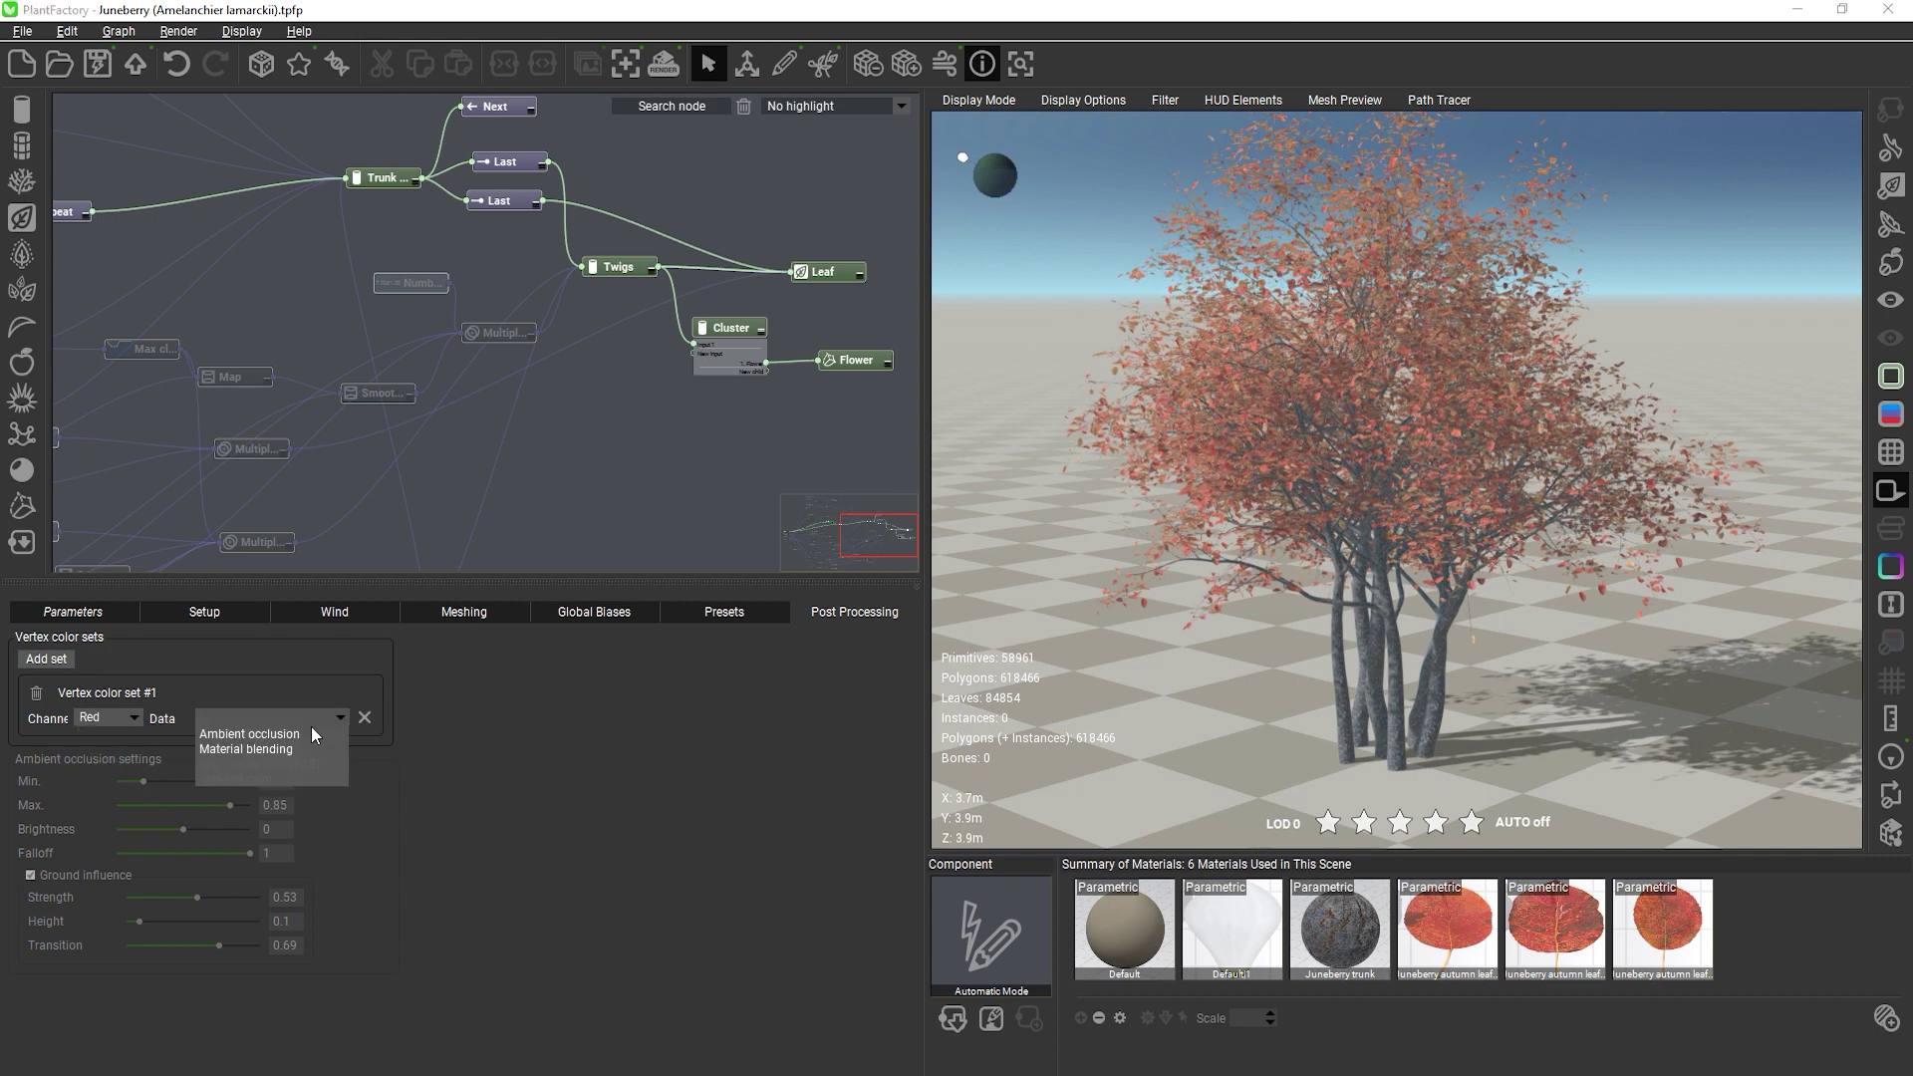
{"action": "left_click", "coordinate": [289, 749]}
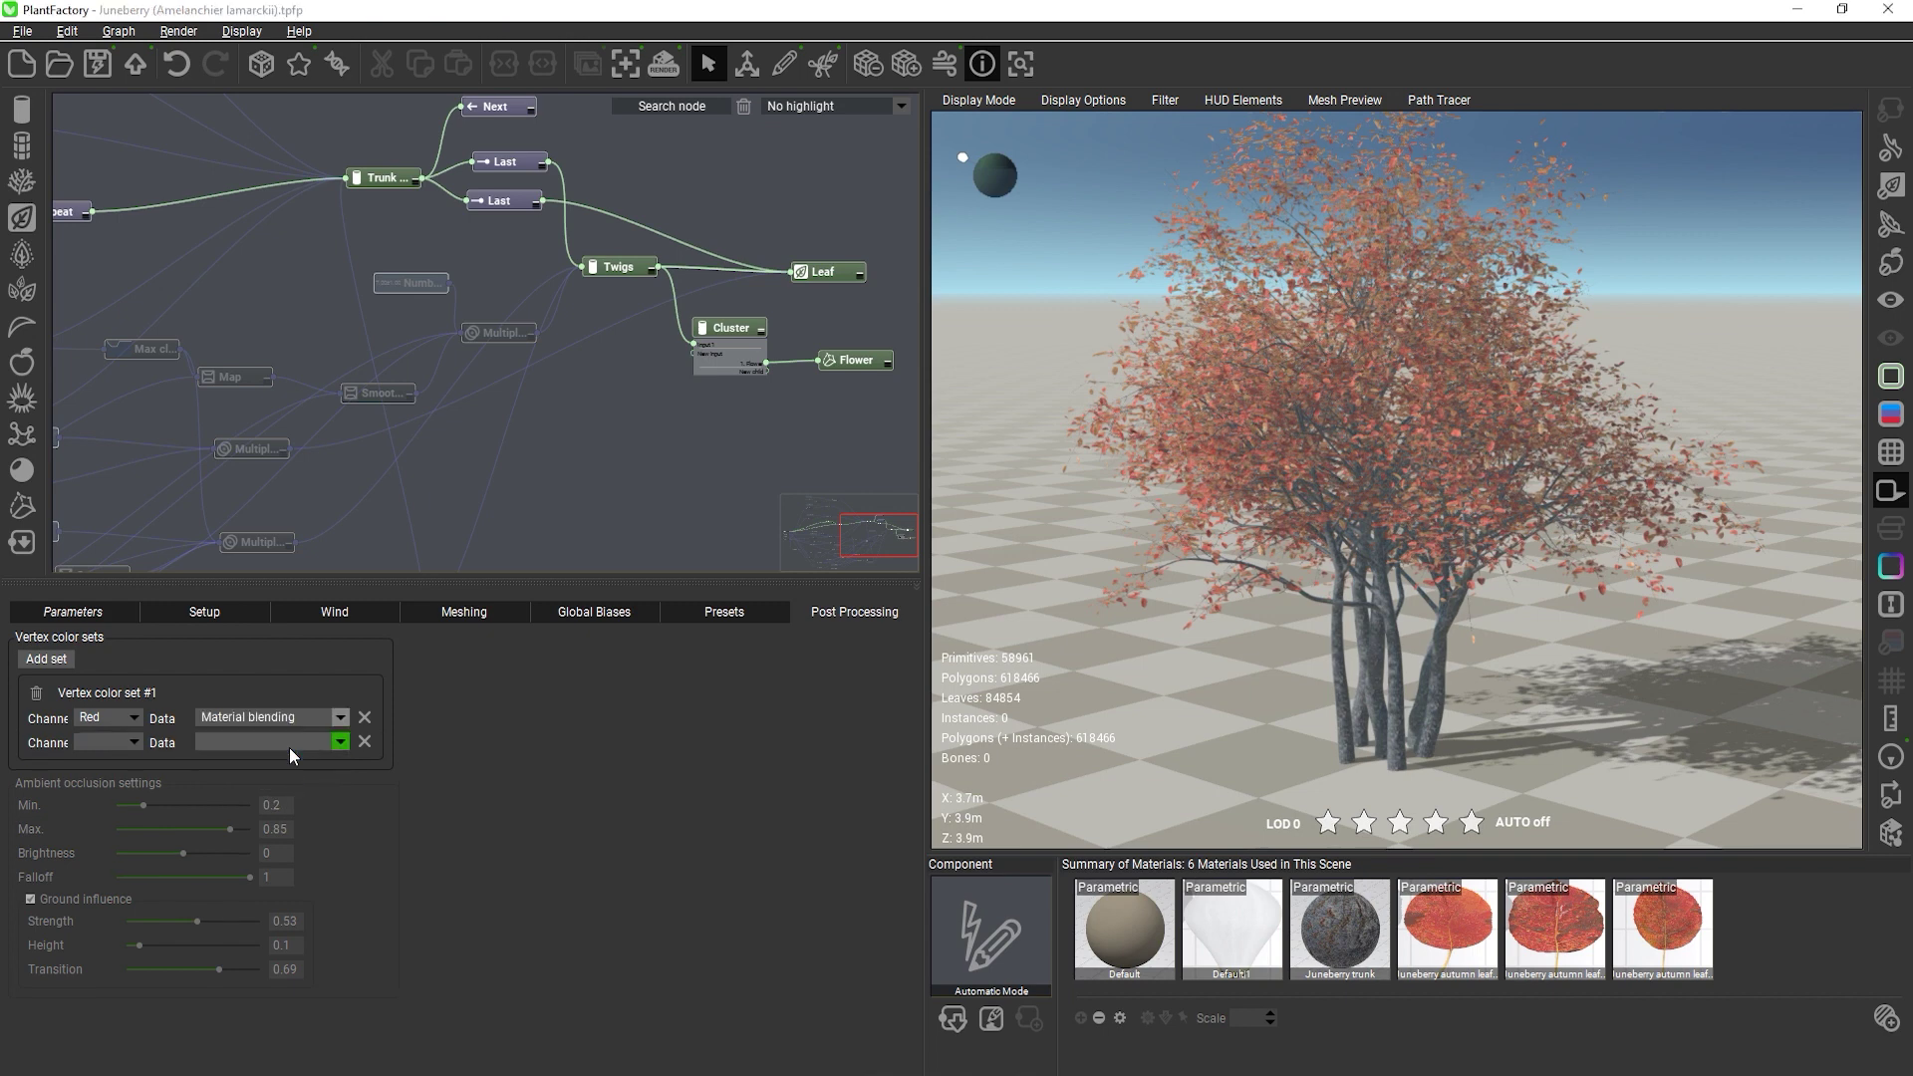
{"action": "left_click", "coordinate": [133, 742]}
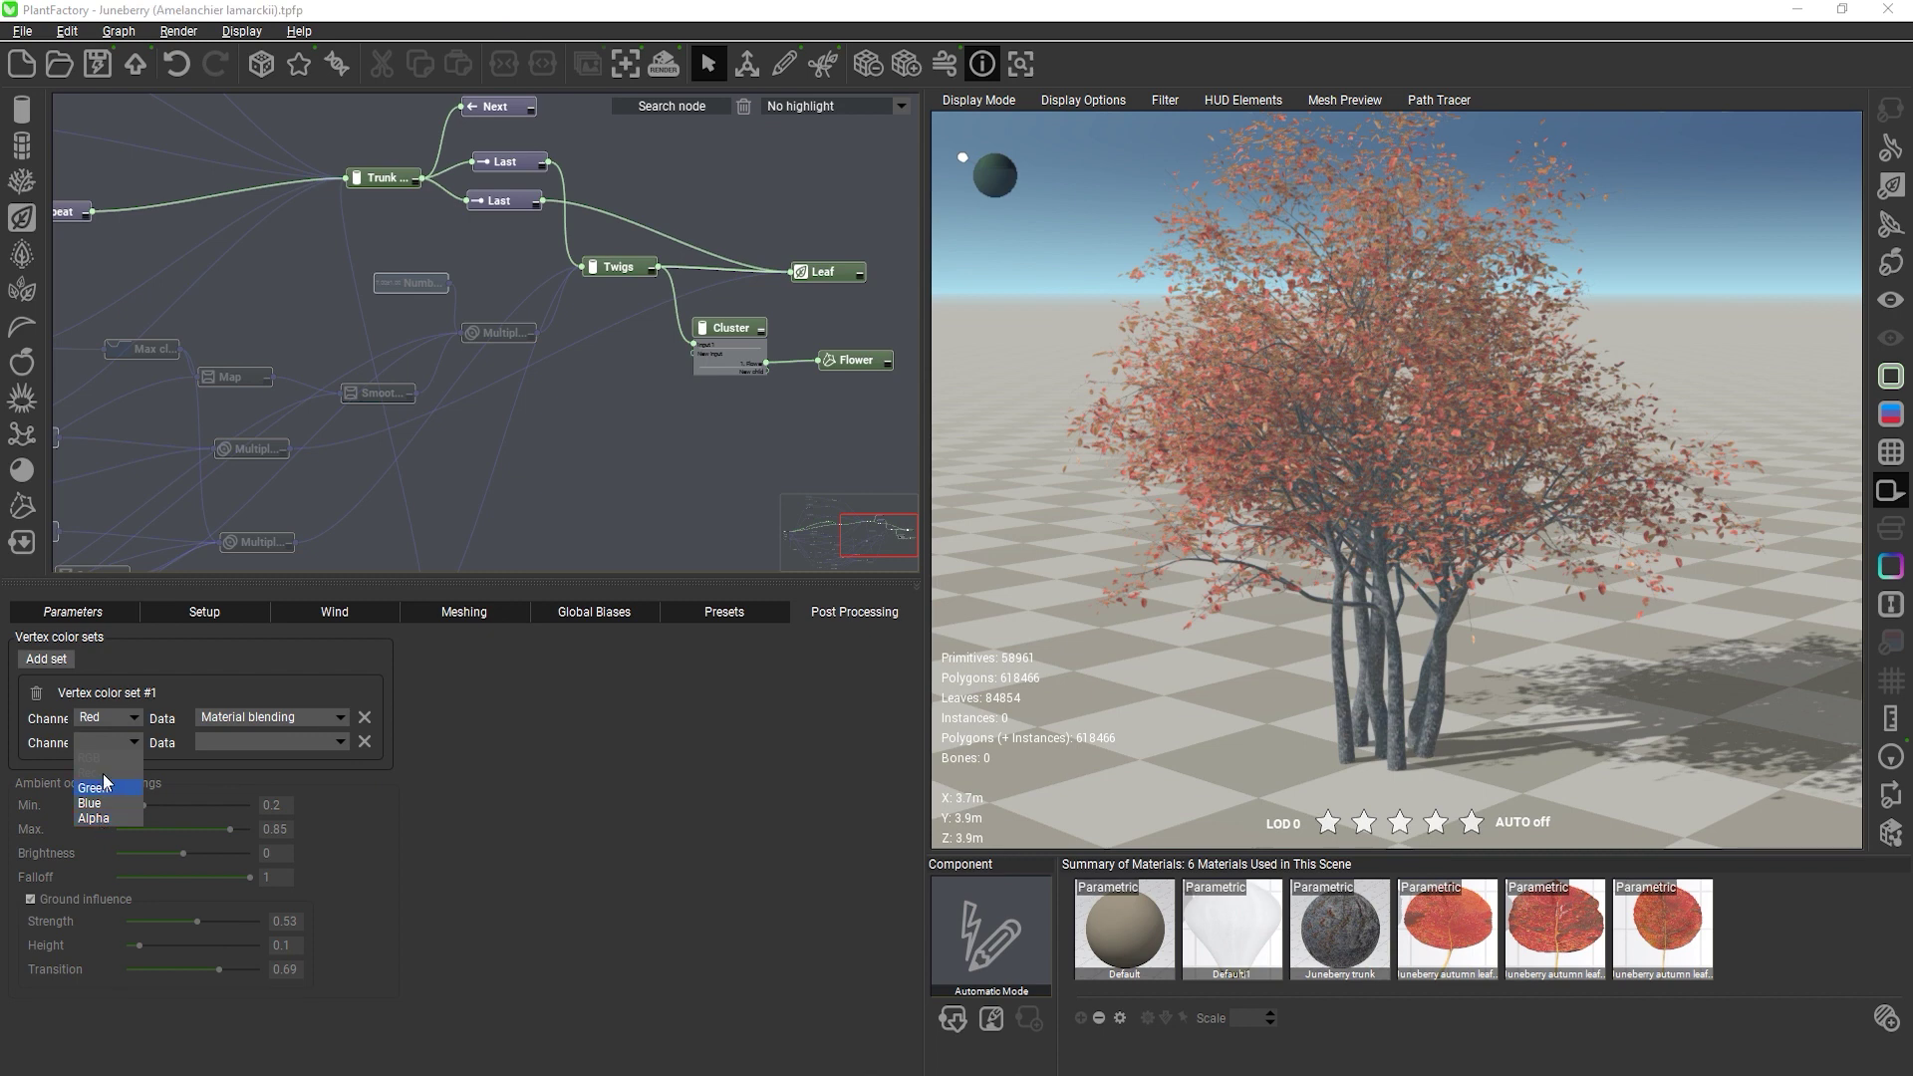
{"action": "left_click", "coordinate": [545, 767]}
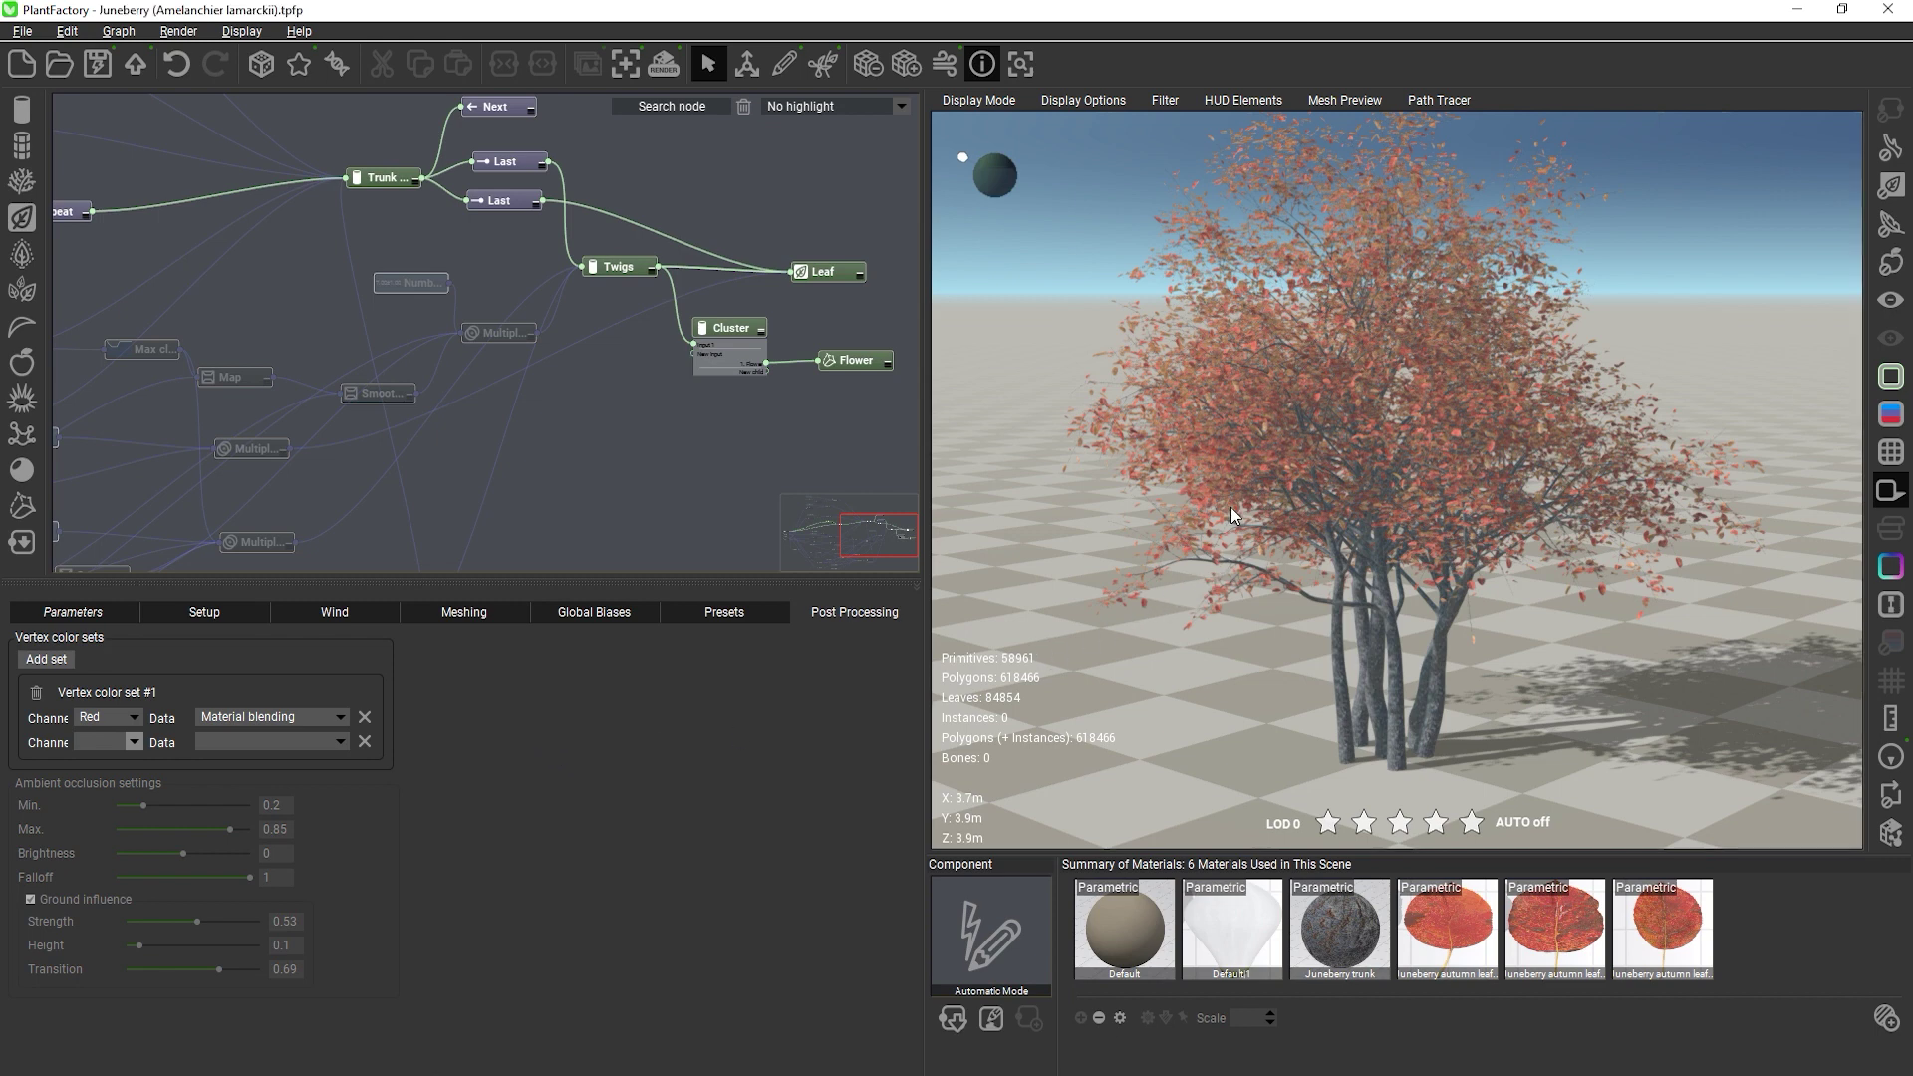
Display Vertex Color Set #1's R channel and orbit in on the trunk junctions
{"action": "left_click", "coordinate": [984, 104]}
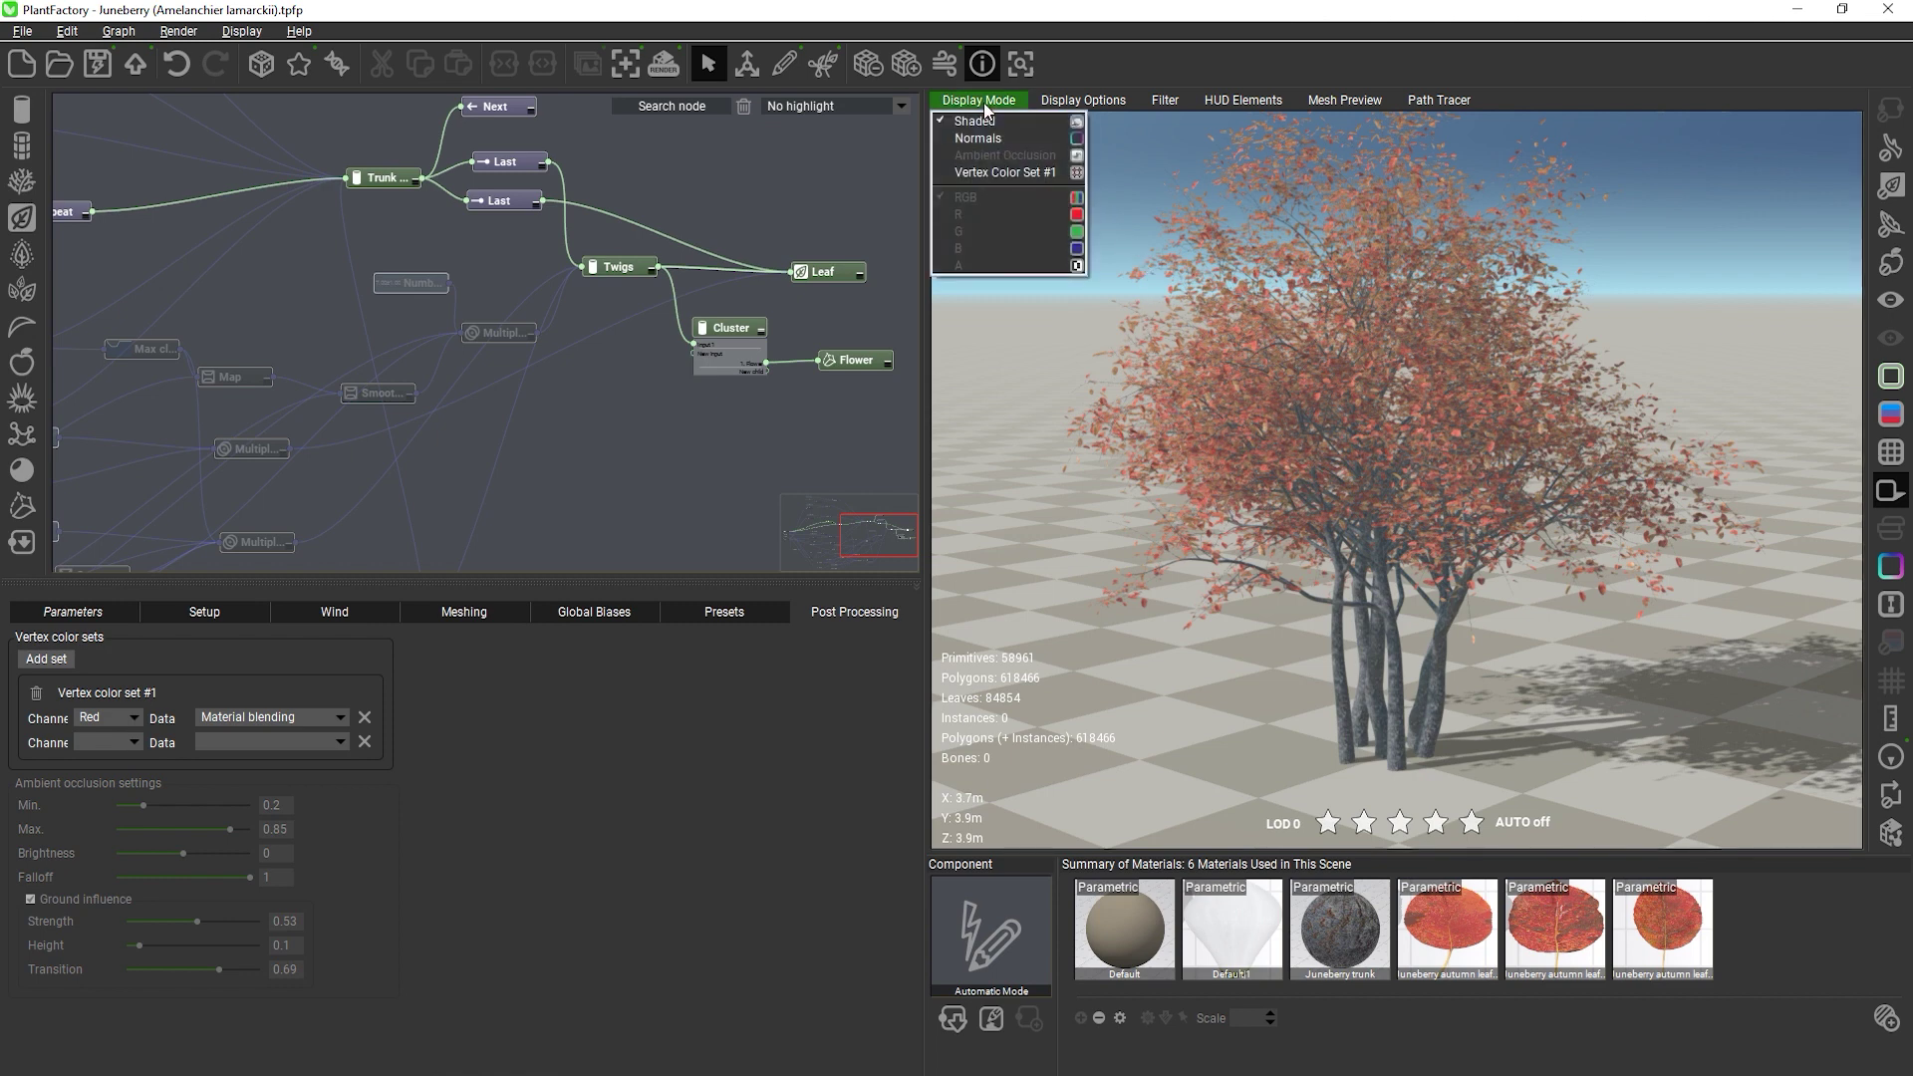
{"action": "left_click", "coordinate": [996, 171]}
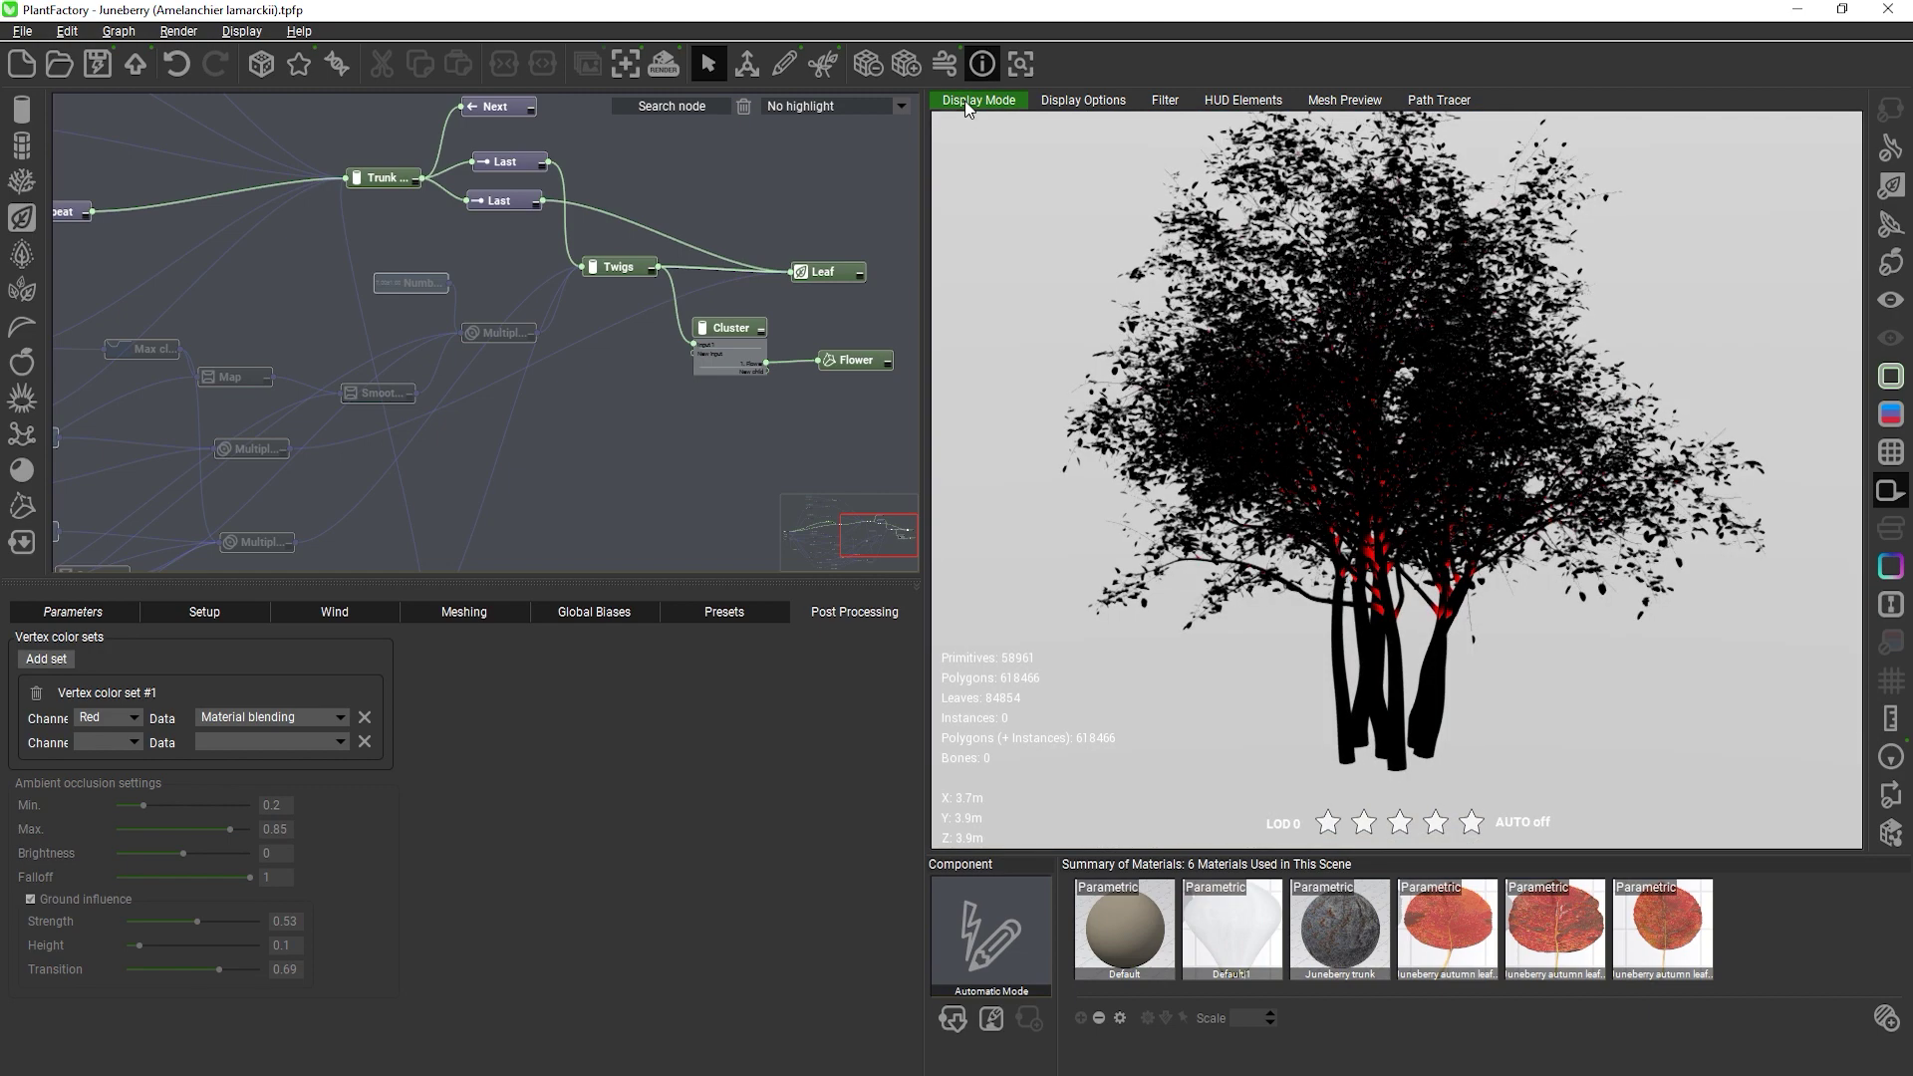
{"action": "left_click", "coordinate": [966, 107]}
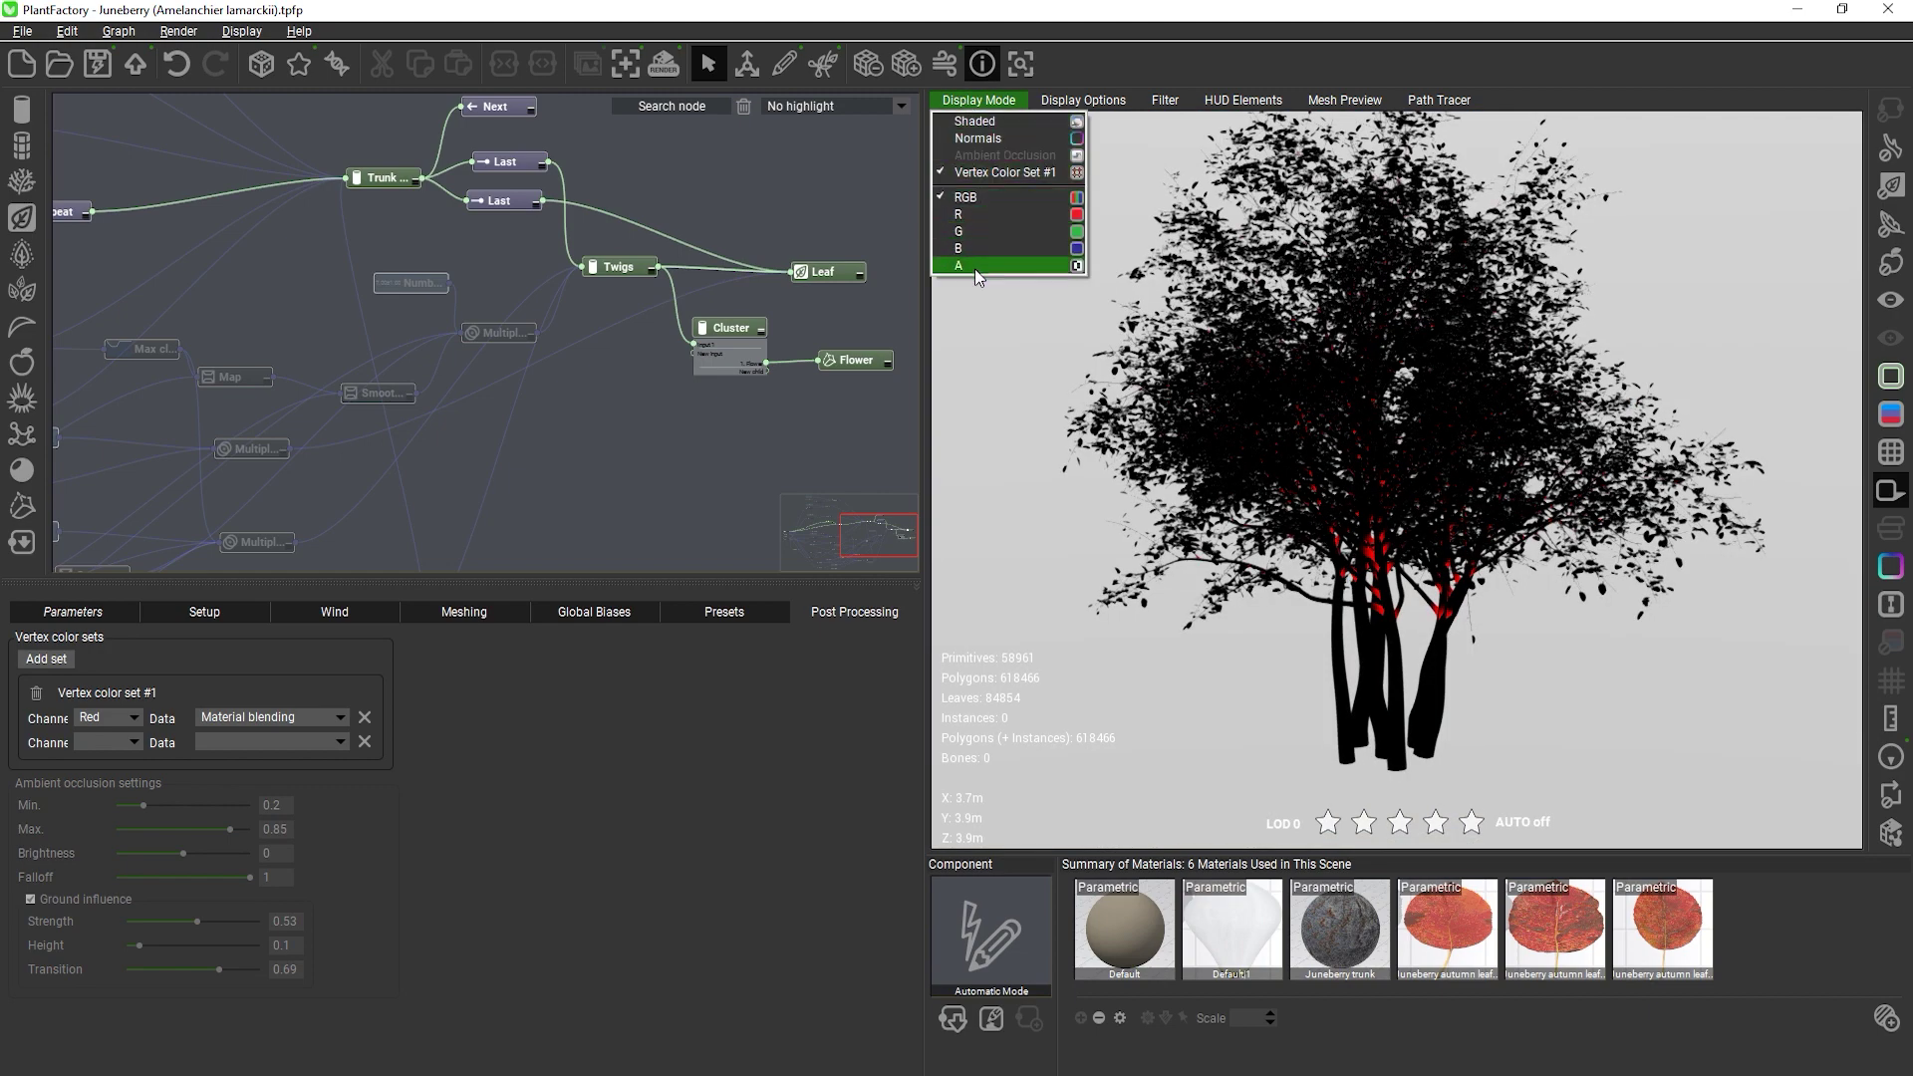
{"action": "left_click", "coordinate": [970, 214]}
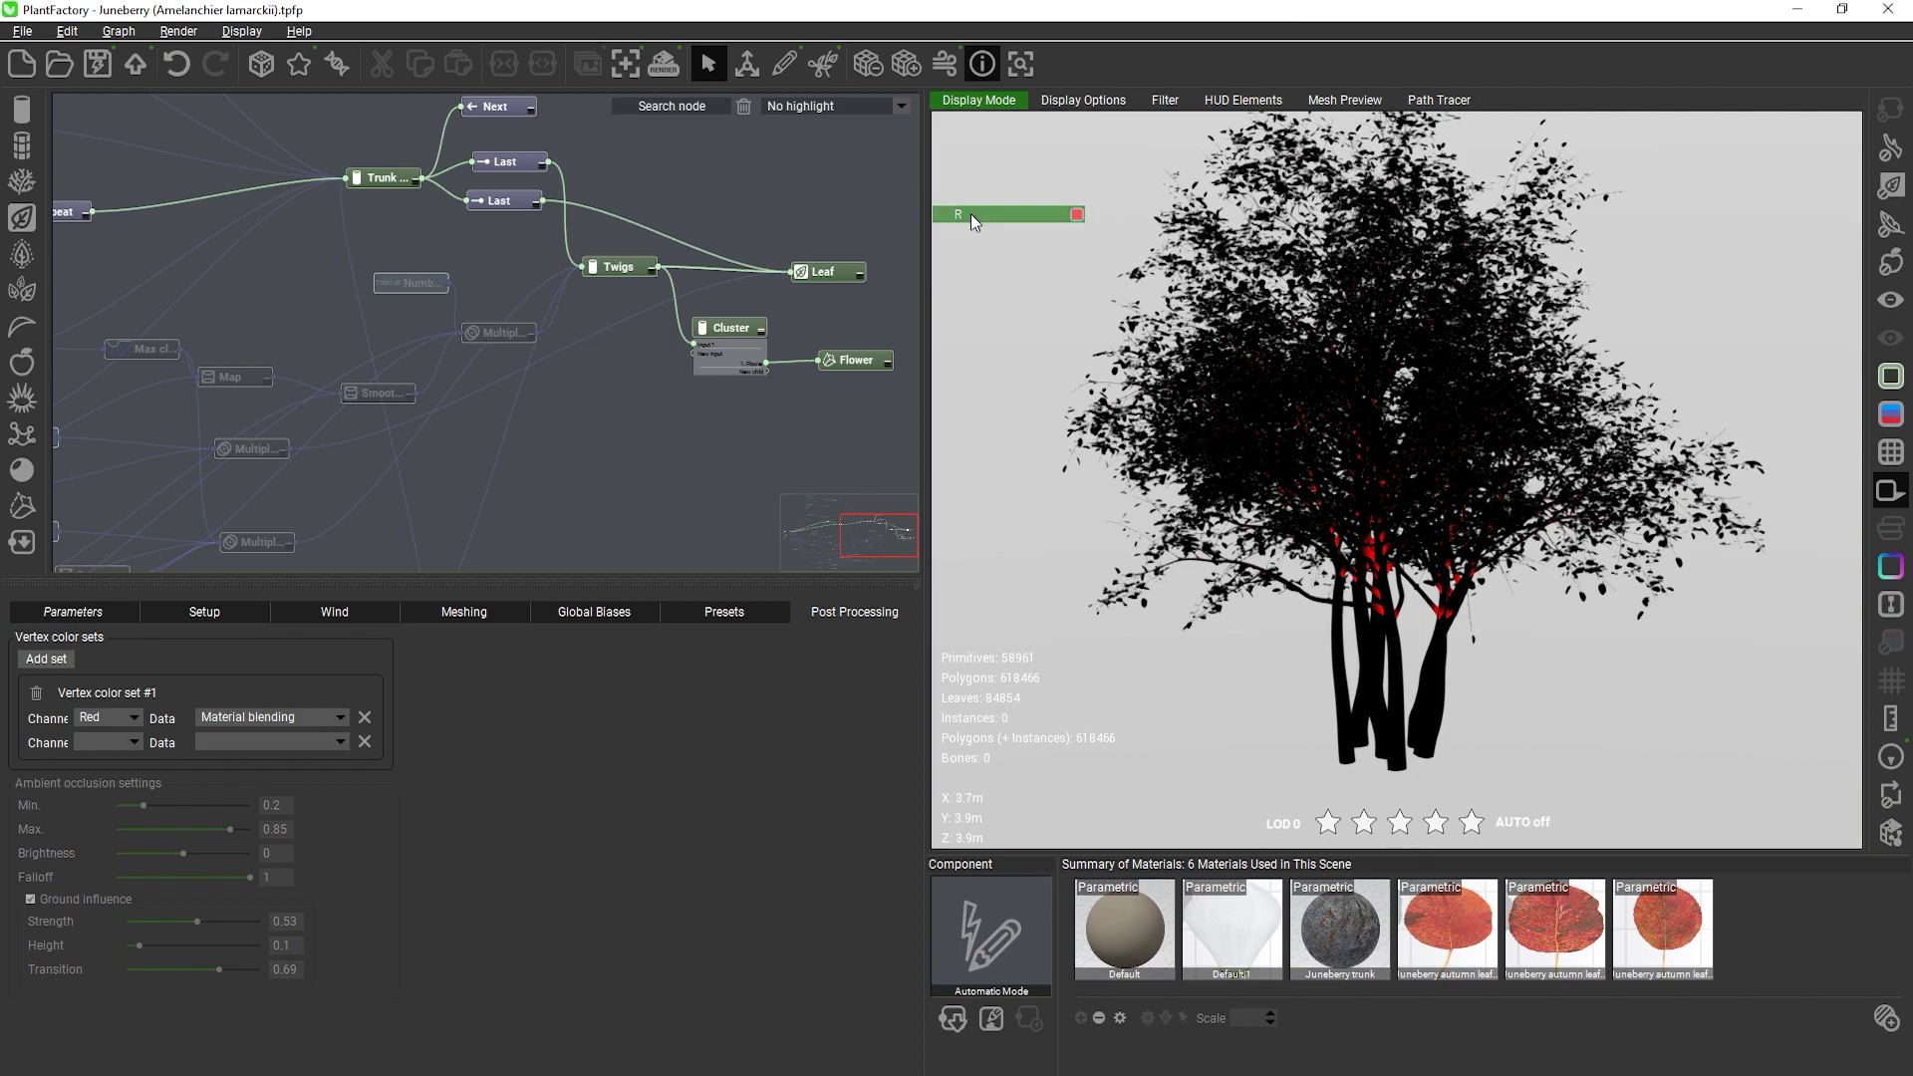
{"action": "scroll", "coordinate": [1308, 588], "scroll_direction": "up", "scroll_amount": 2}
{"action": "scroll", "coordinate": [1307, 590], "scroll_direction": "up", "scroll_amount": 4}
{"action": "scroll", "coordinate": [1253, 404], "scroll_direction": "up", "scroll_amount": 1}
{"action": "middle_click_drag", "start_coordinate": [1253, 403], "coordinate": [1235, 385]}
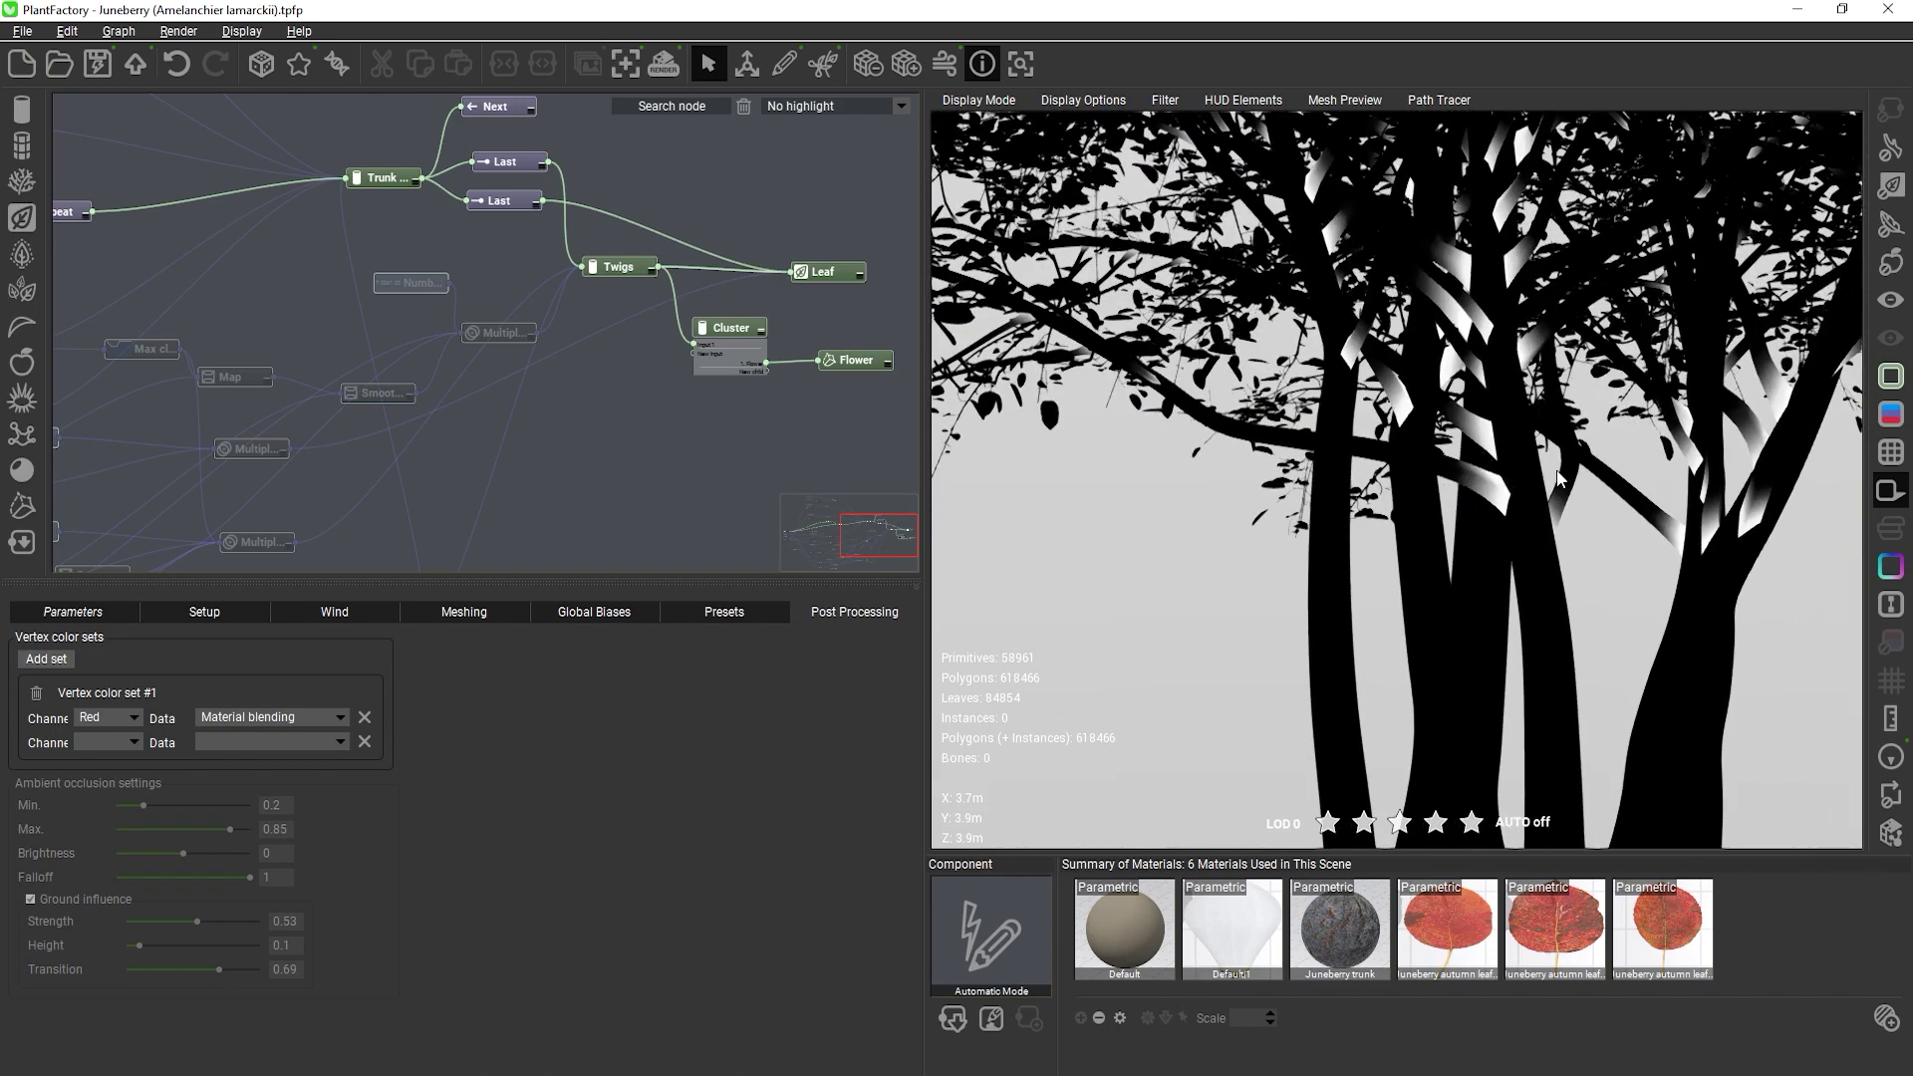
{"action": "middle_click_drag", "start_coordinate": [1531, 494], "coordinate": [1492, 567]}
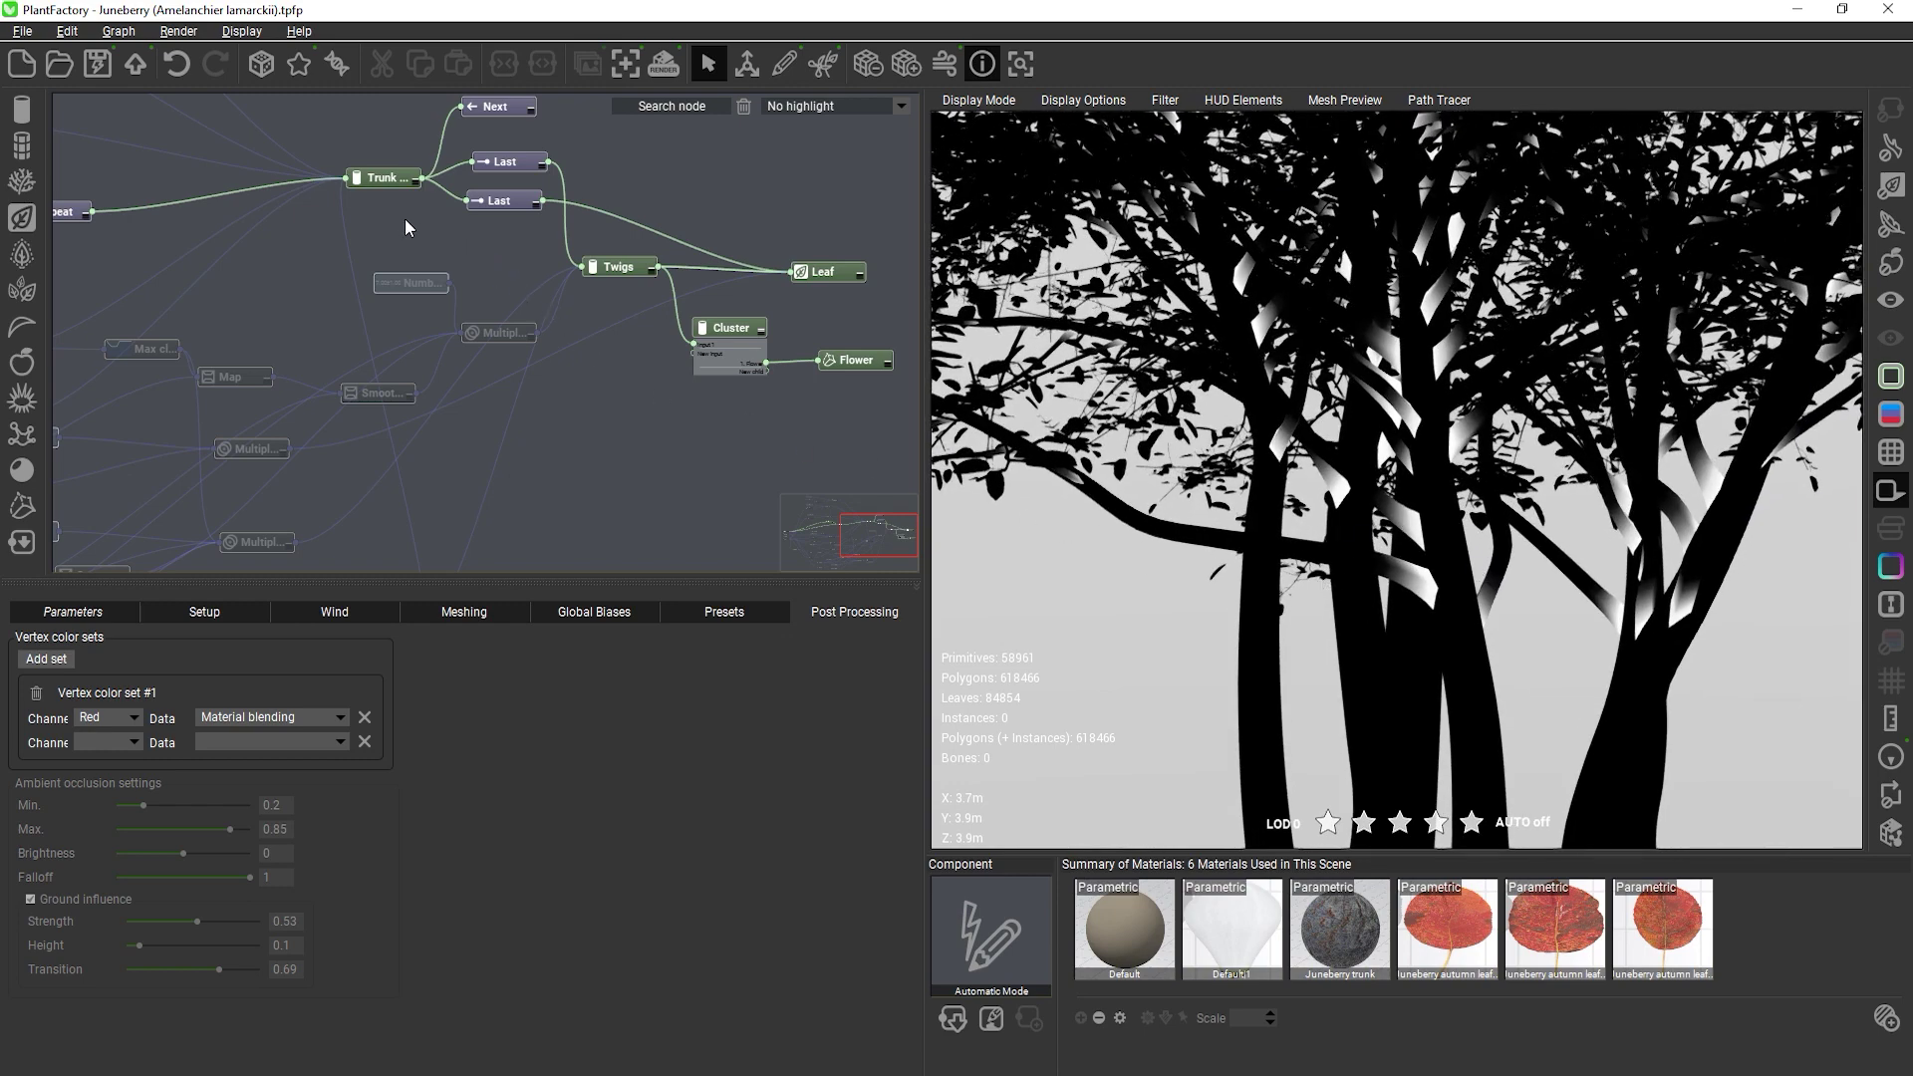
Lower the Trunk node's Blending Move away value from 3.67 to 2.78
{"action": "left_click", "coordinate": [377, 185]}
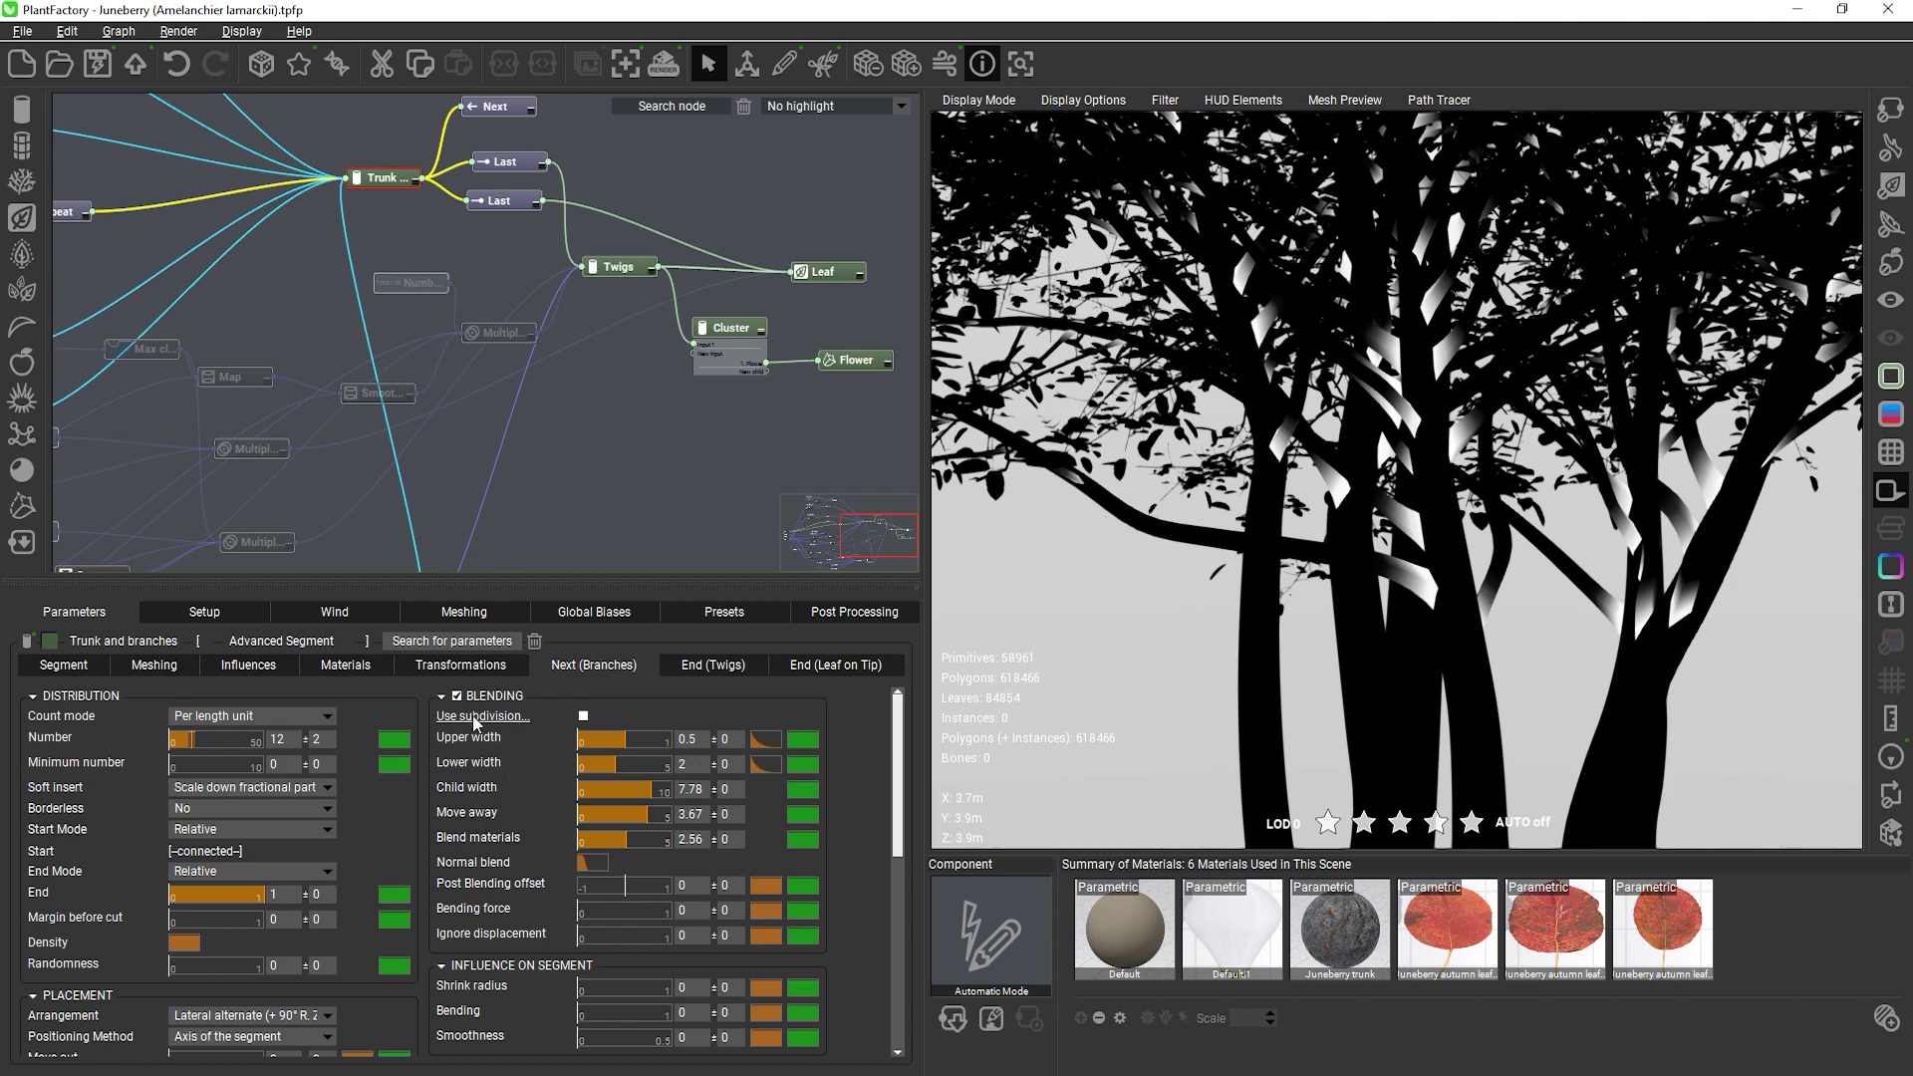
{"action": "left_click_drag", "start_coordinate": [638, 806], "coordinate": [628, 812]}
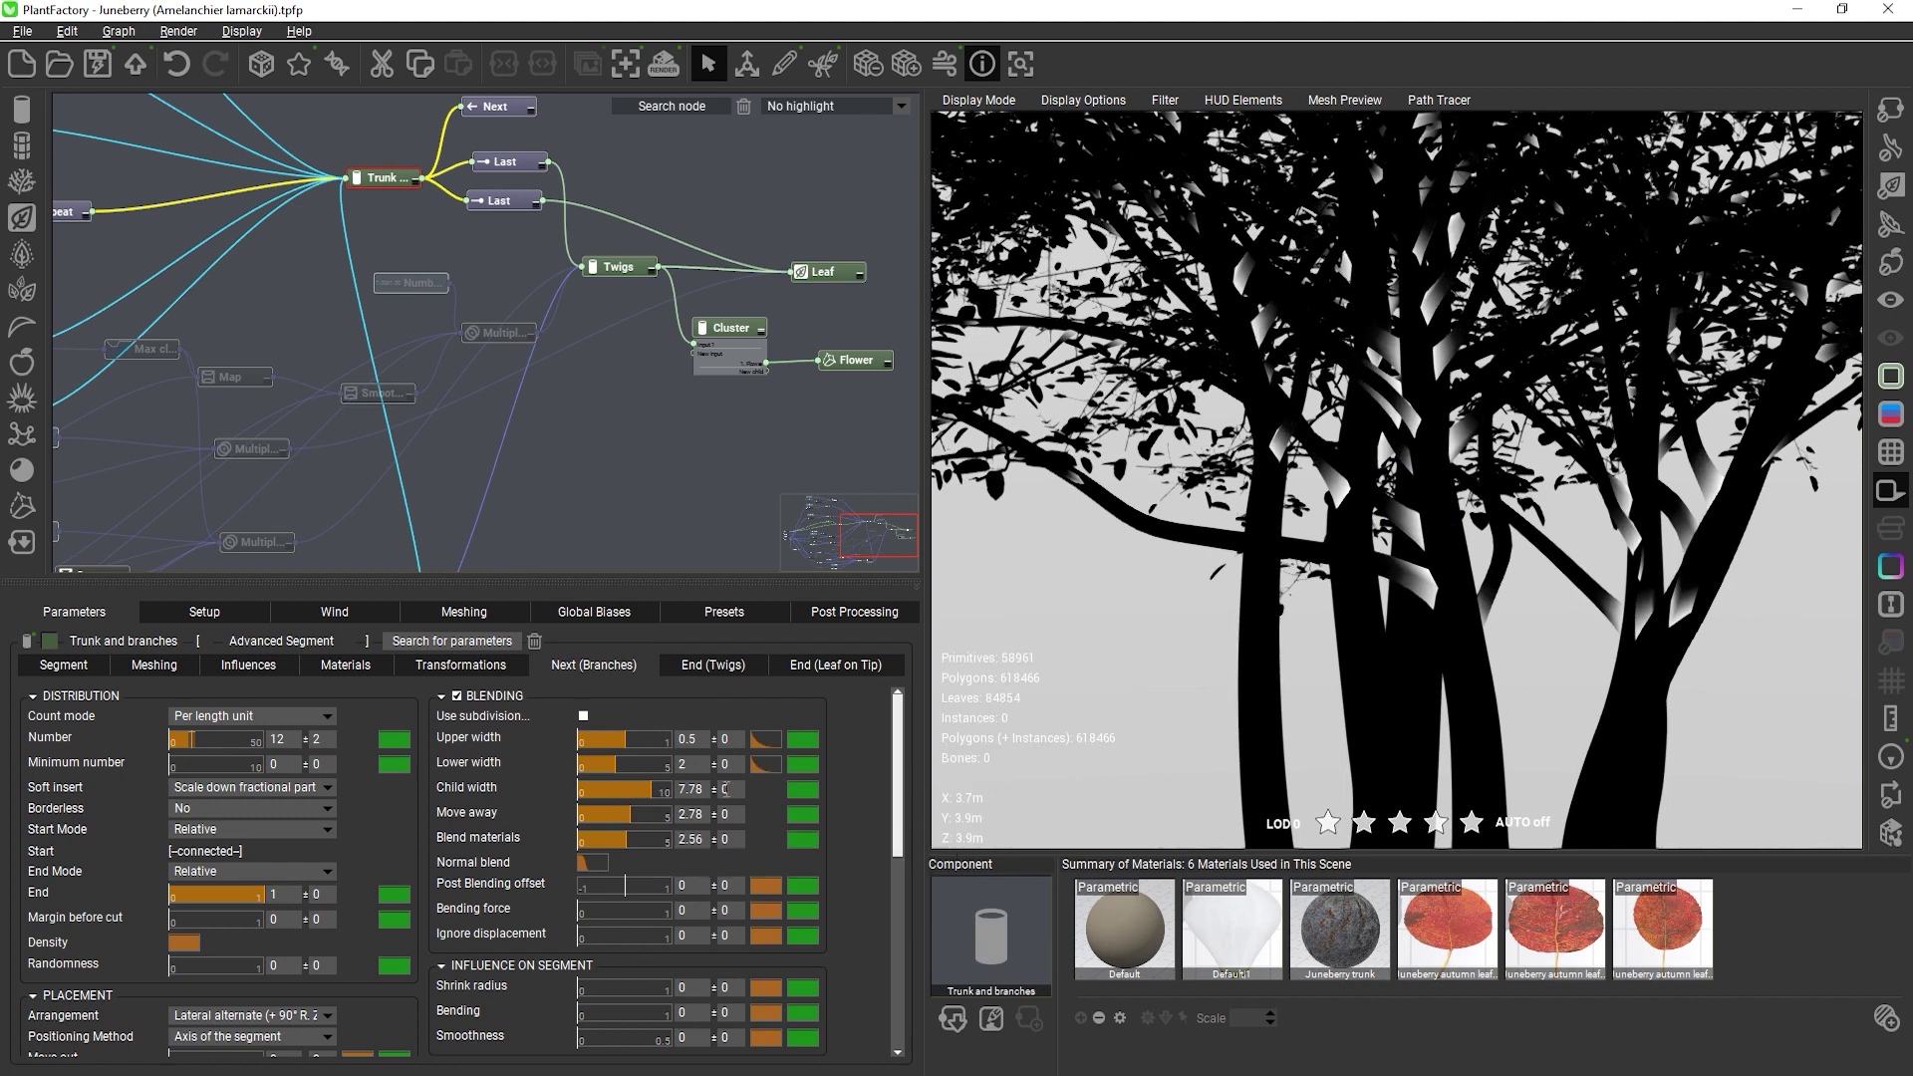
Add vertex color set #2 storing Leaf - Color shift (HLS) data in its RGB channels
{"action": "left_click", "coordinate": [883, 614]}
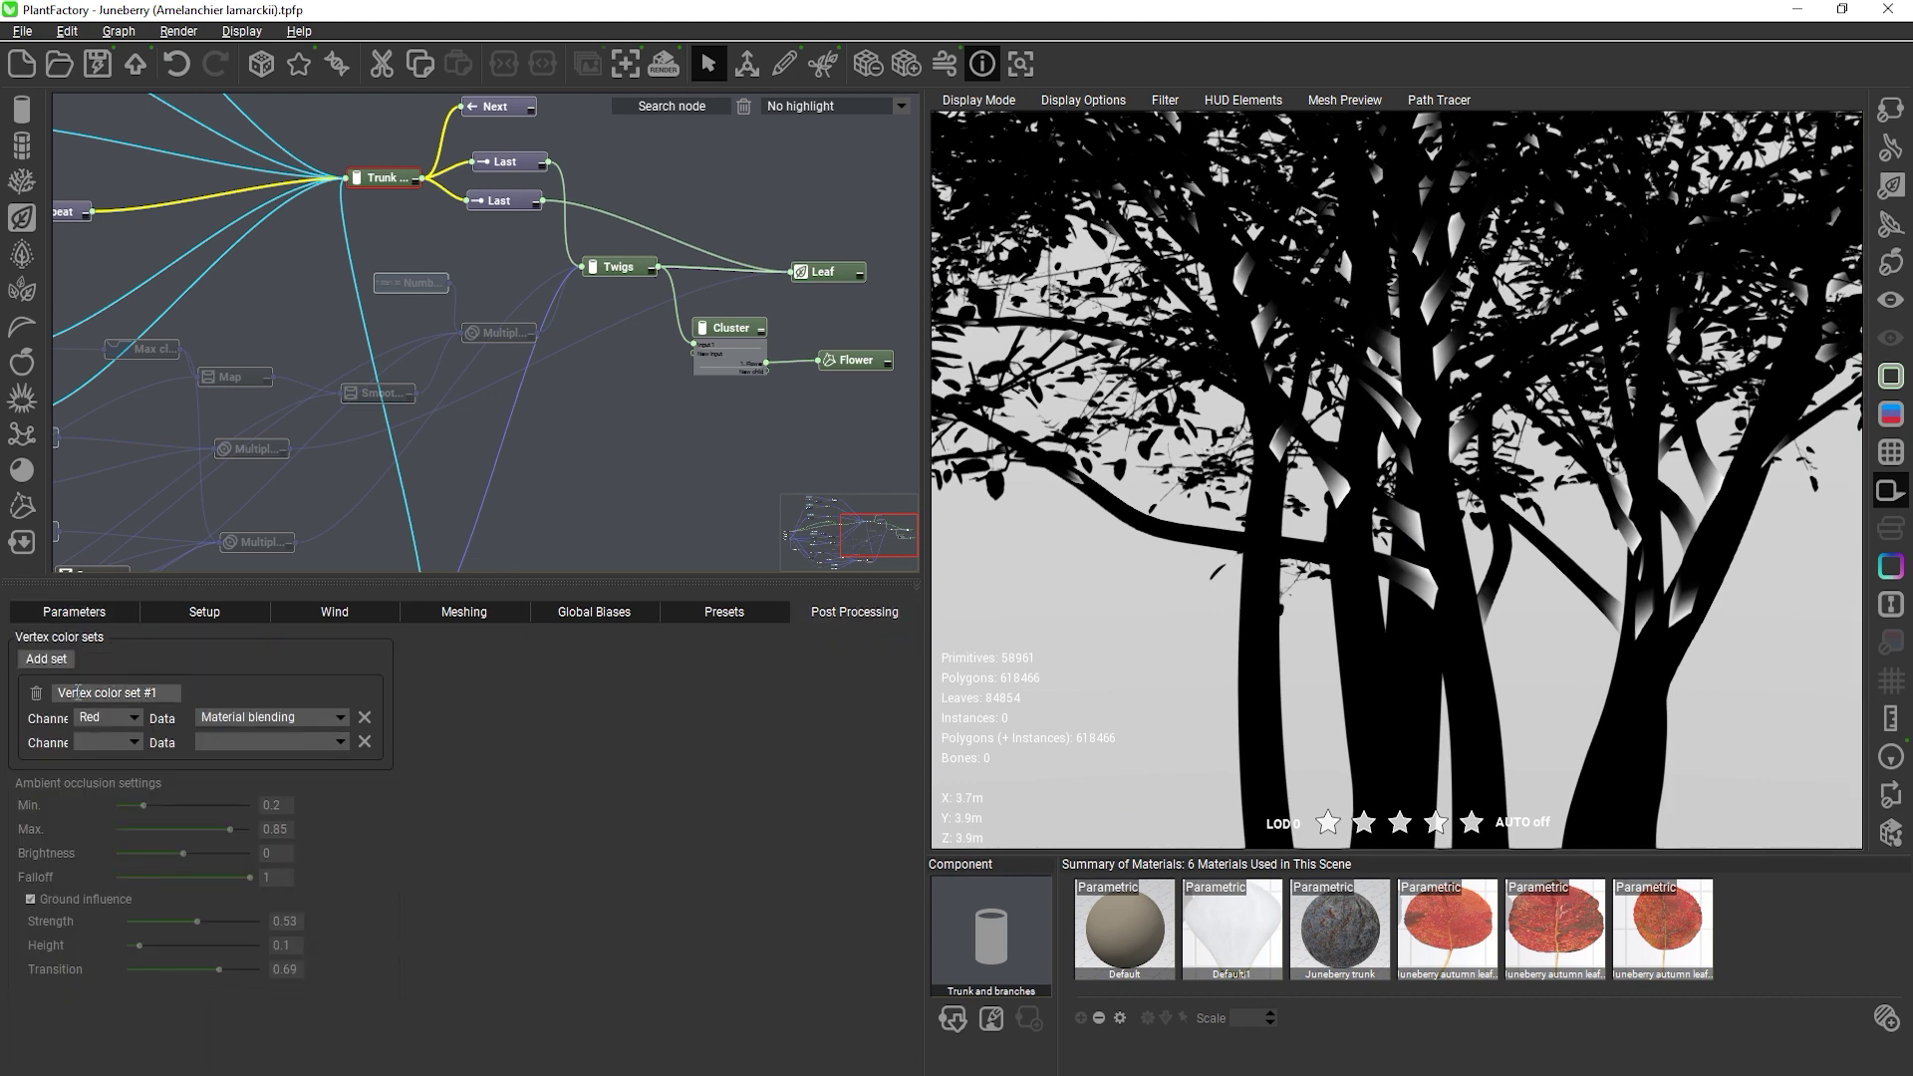
{"action": "left_click", "coordinate": [46, 659]}
{"action": "left_click", "coordinate": [134, 810]}
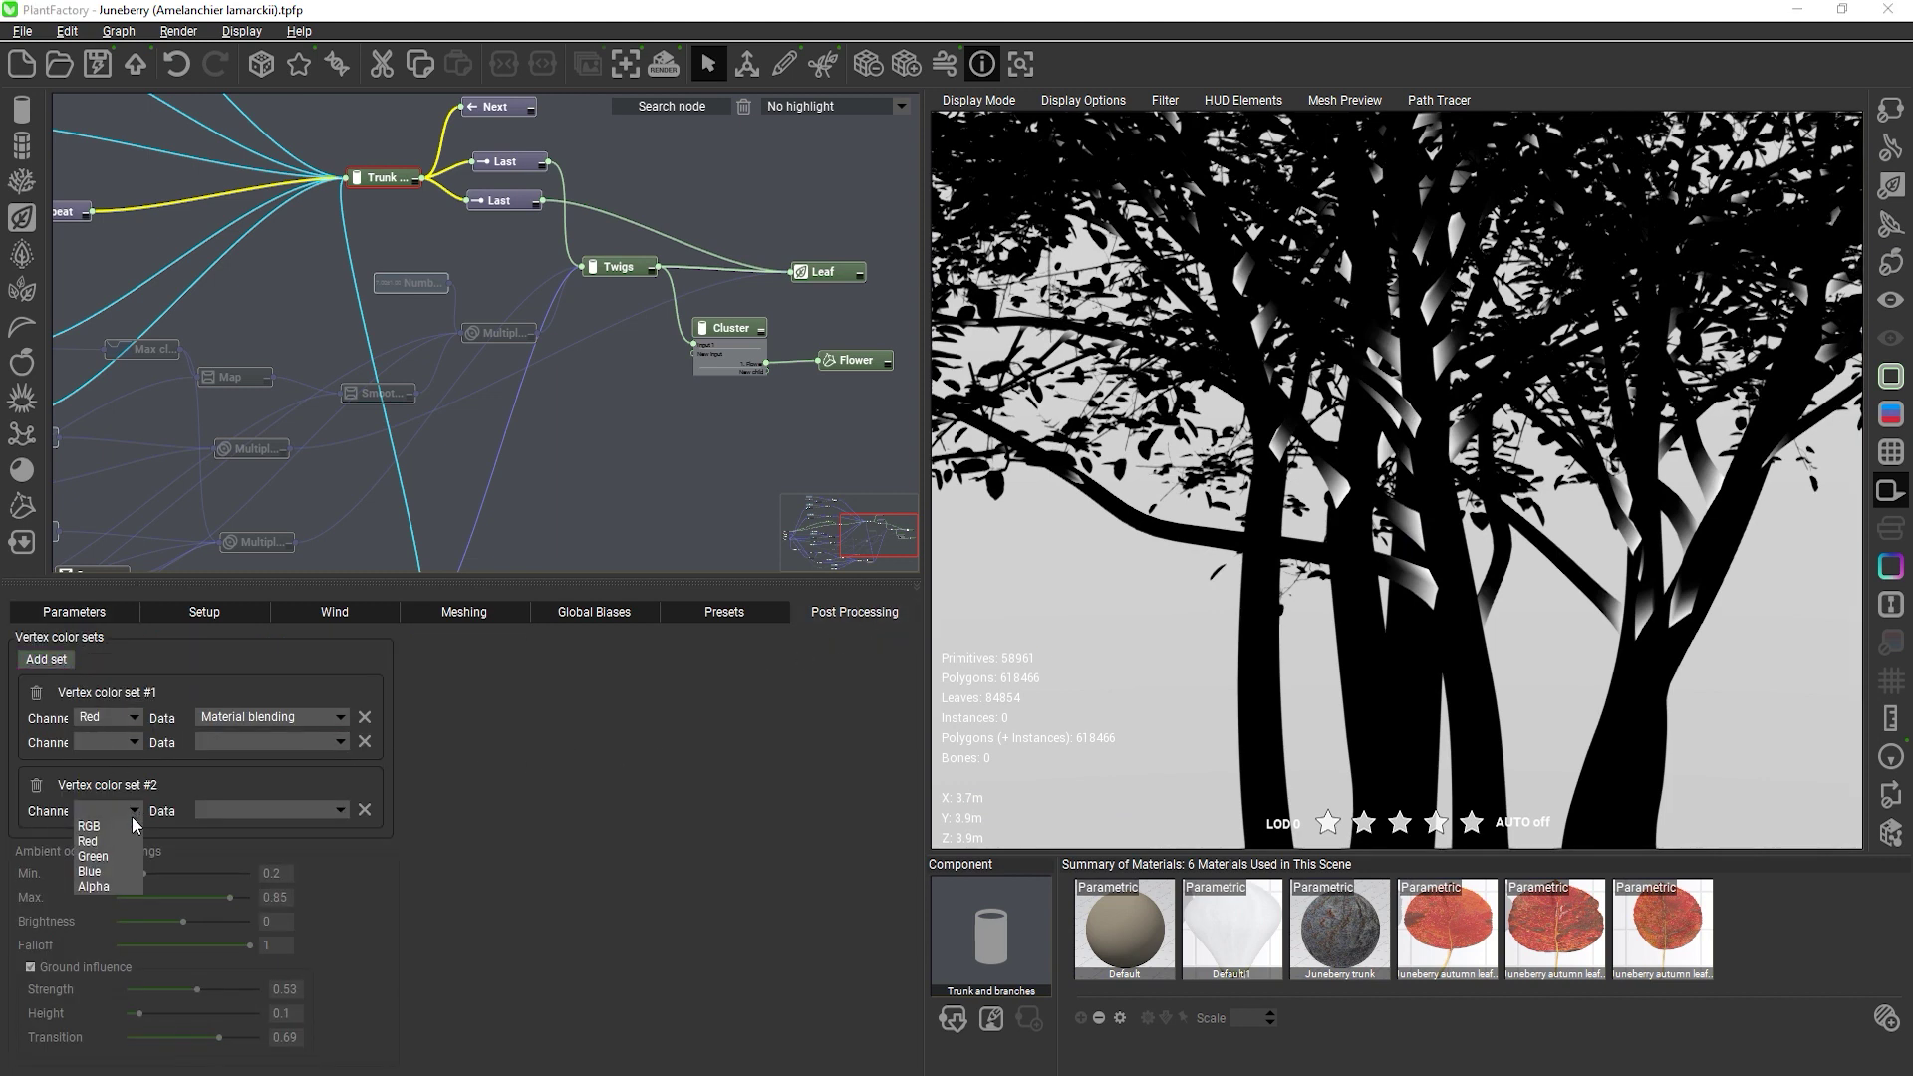
{"action": "left_click", "coordinate": [127, 831]}
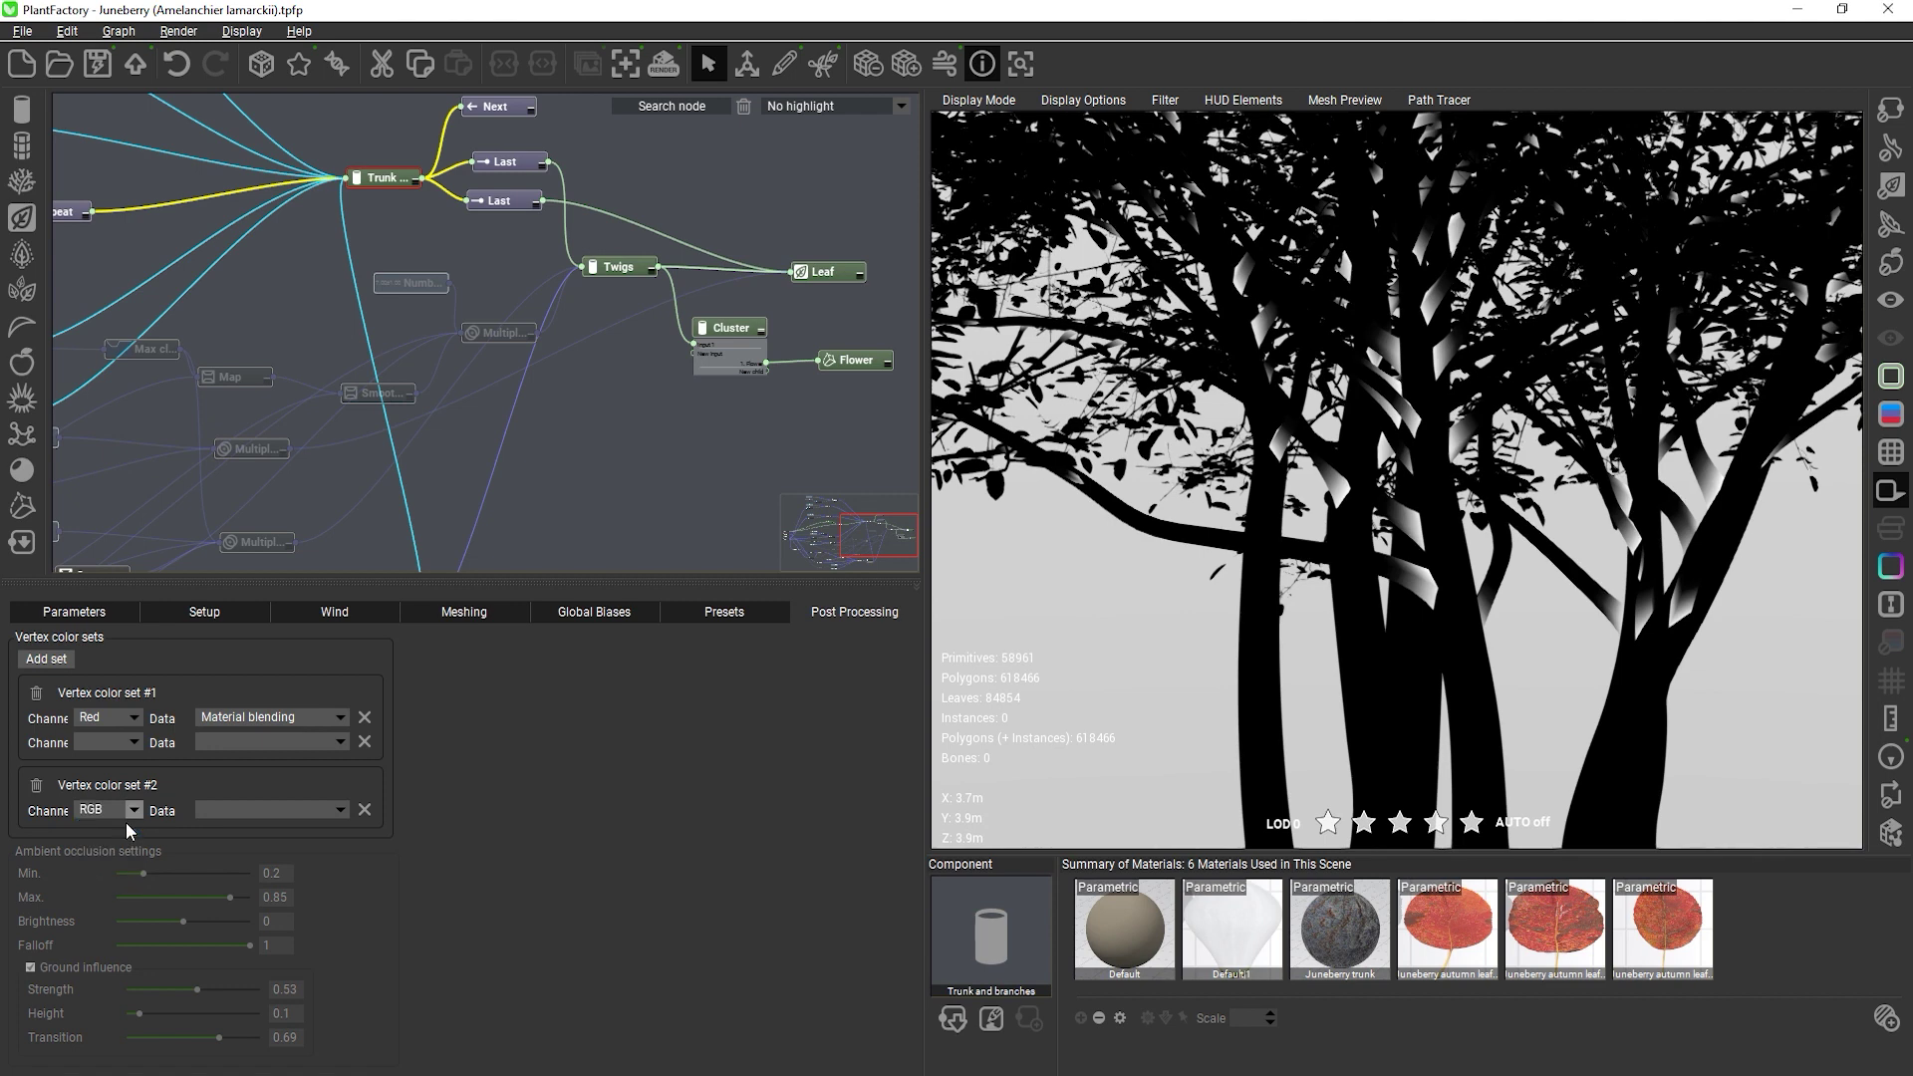
{"action": "left_click", "coordinate": [340, 810]}
{"action": "left_click", "coordinate": [284, 857]}
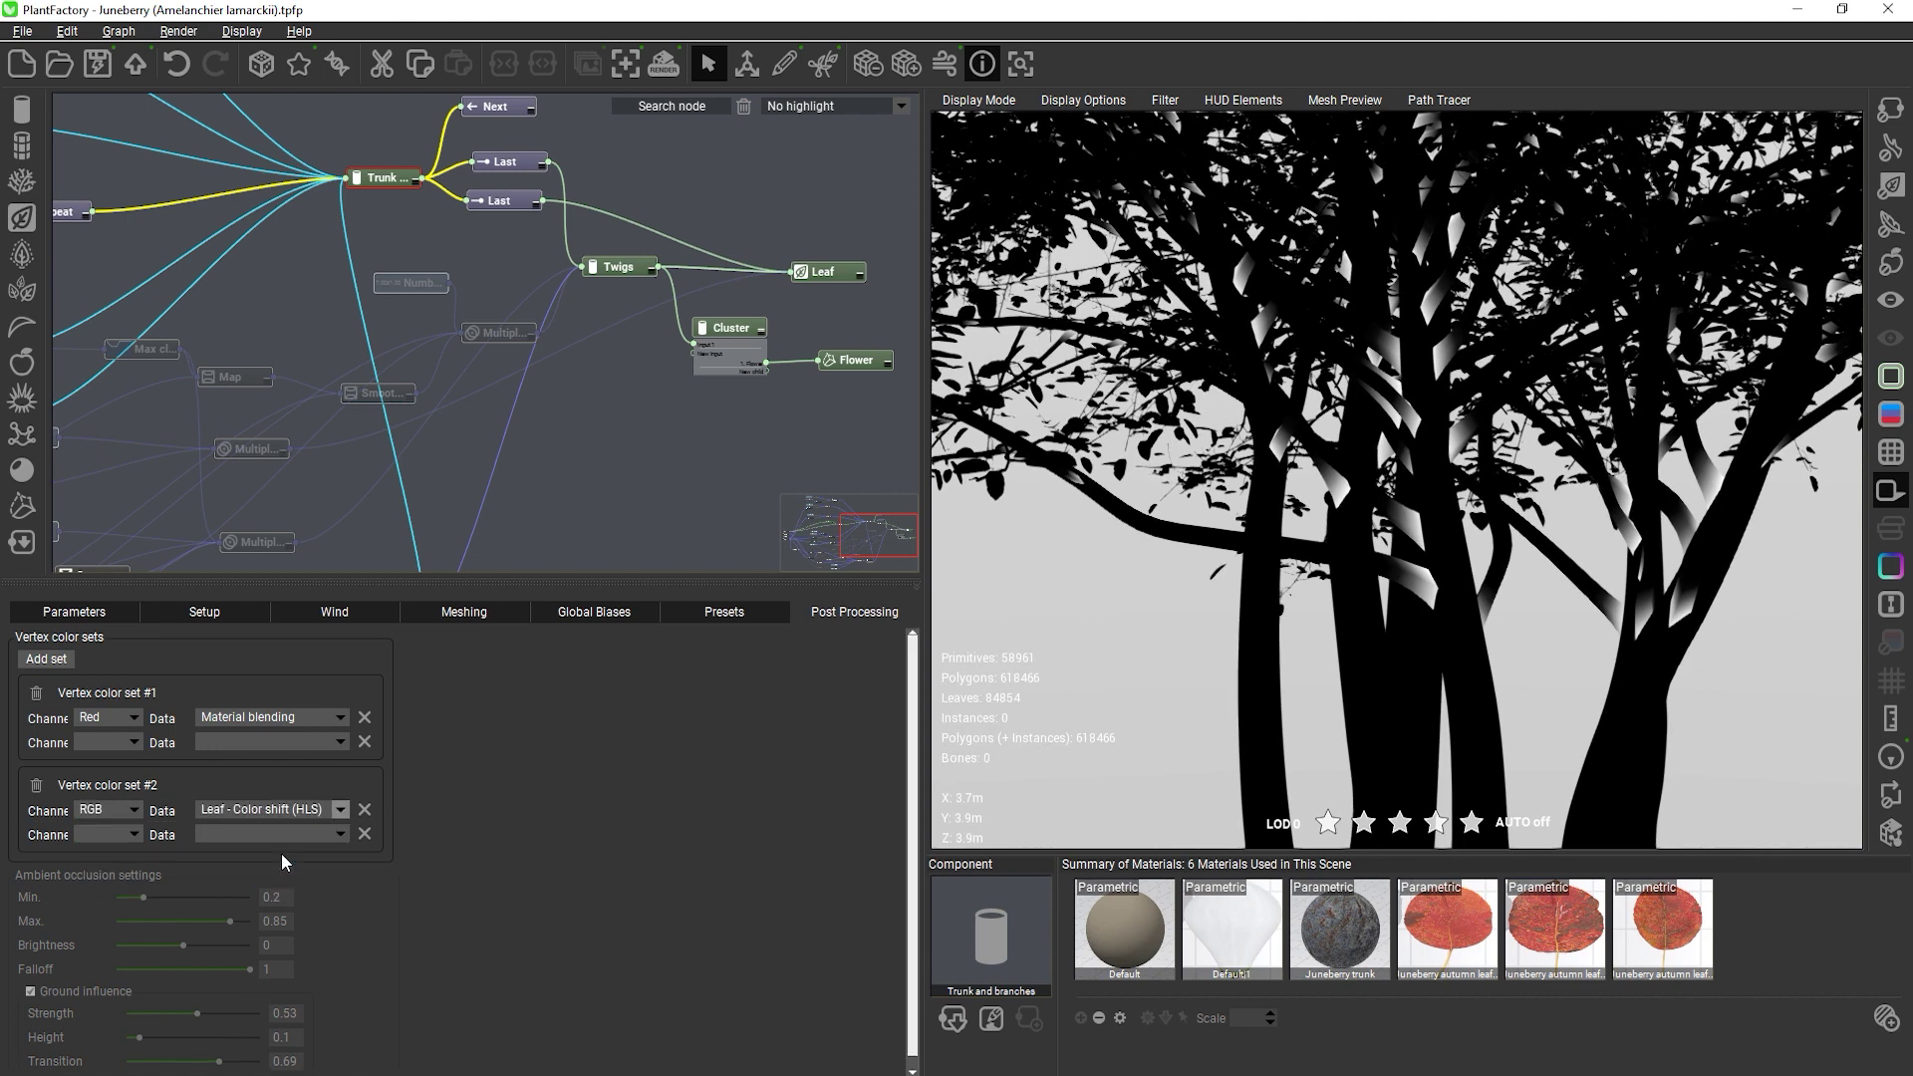
Check the Leaf node's color shift settings while viewing the leaves
{"action": "left_click", "coordinate": [825, 276]}
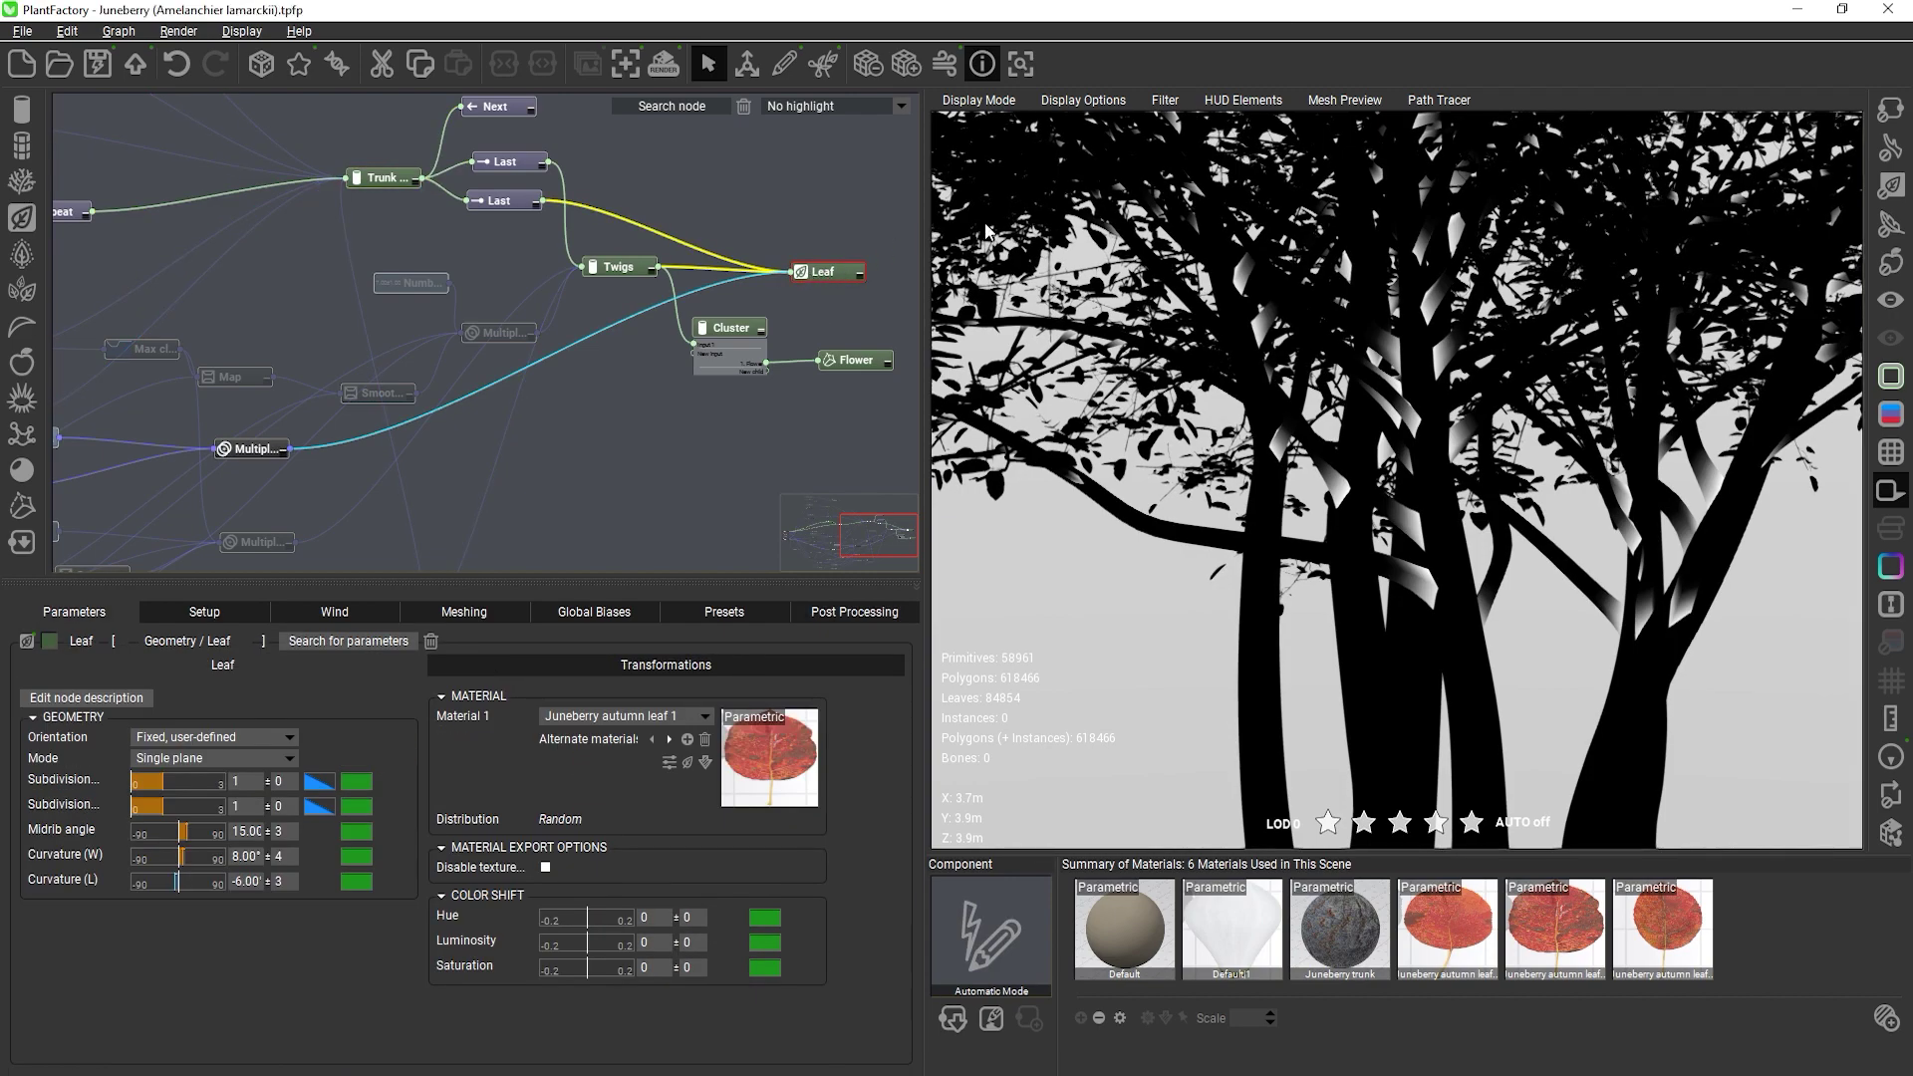
{"action": "left_click_drag", "start_coordinate": [1144, 416], "coordinate": [1151, 433]}
{"action": "scroll", "coordinate": [1151, 433], "scroll_direction": "down", "scroll_amount": 3}
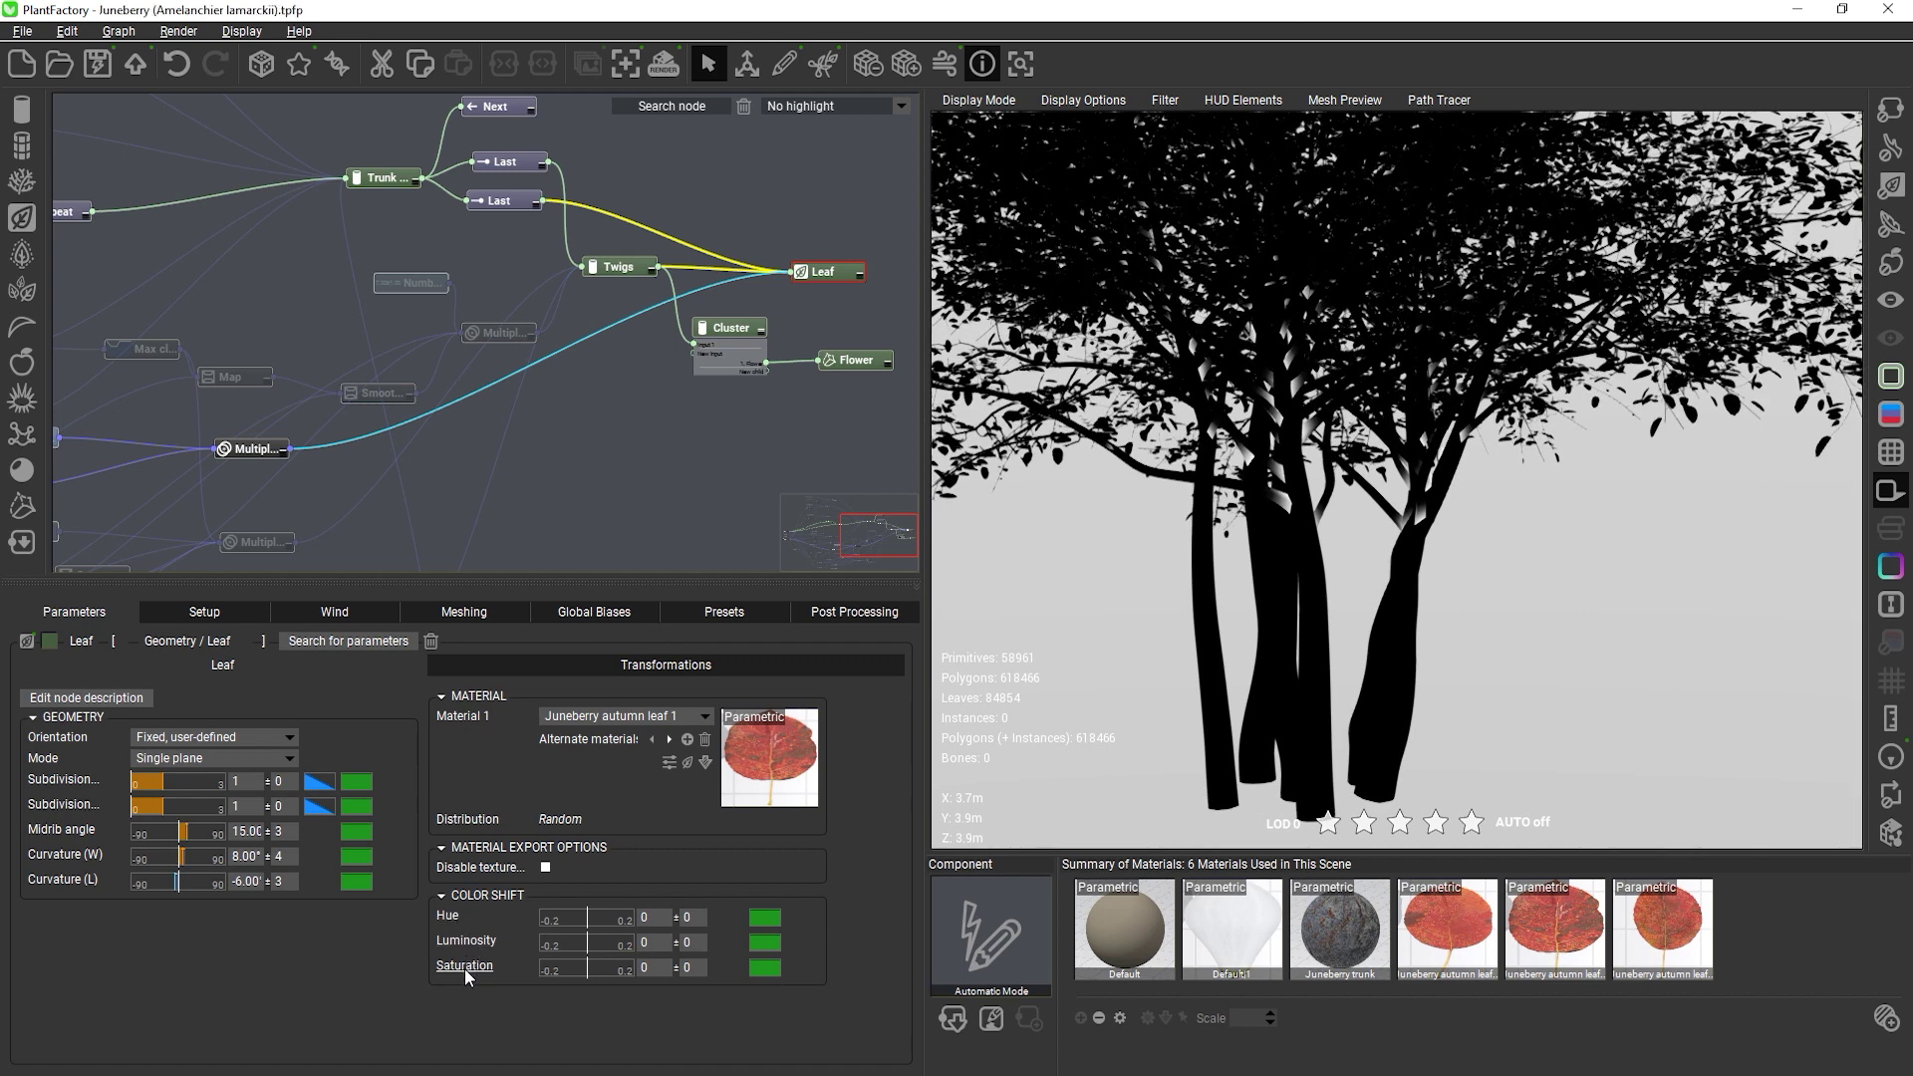
{"action": "mouse_move", "coordinate": [465, 968]}
{"action": "left_click", "coordinate": [859, 611]}
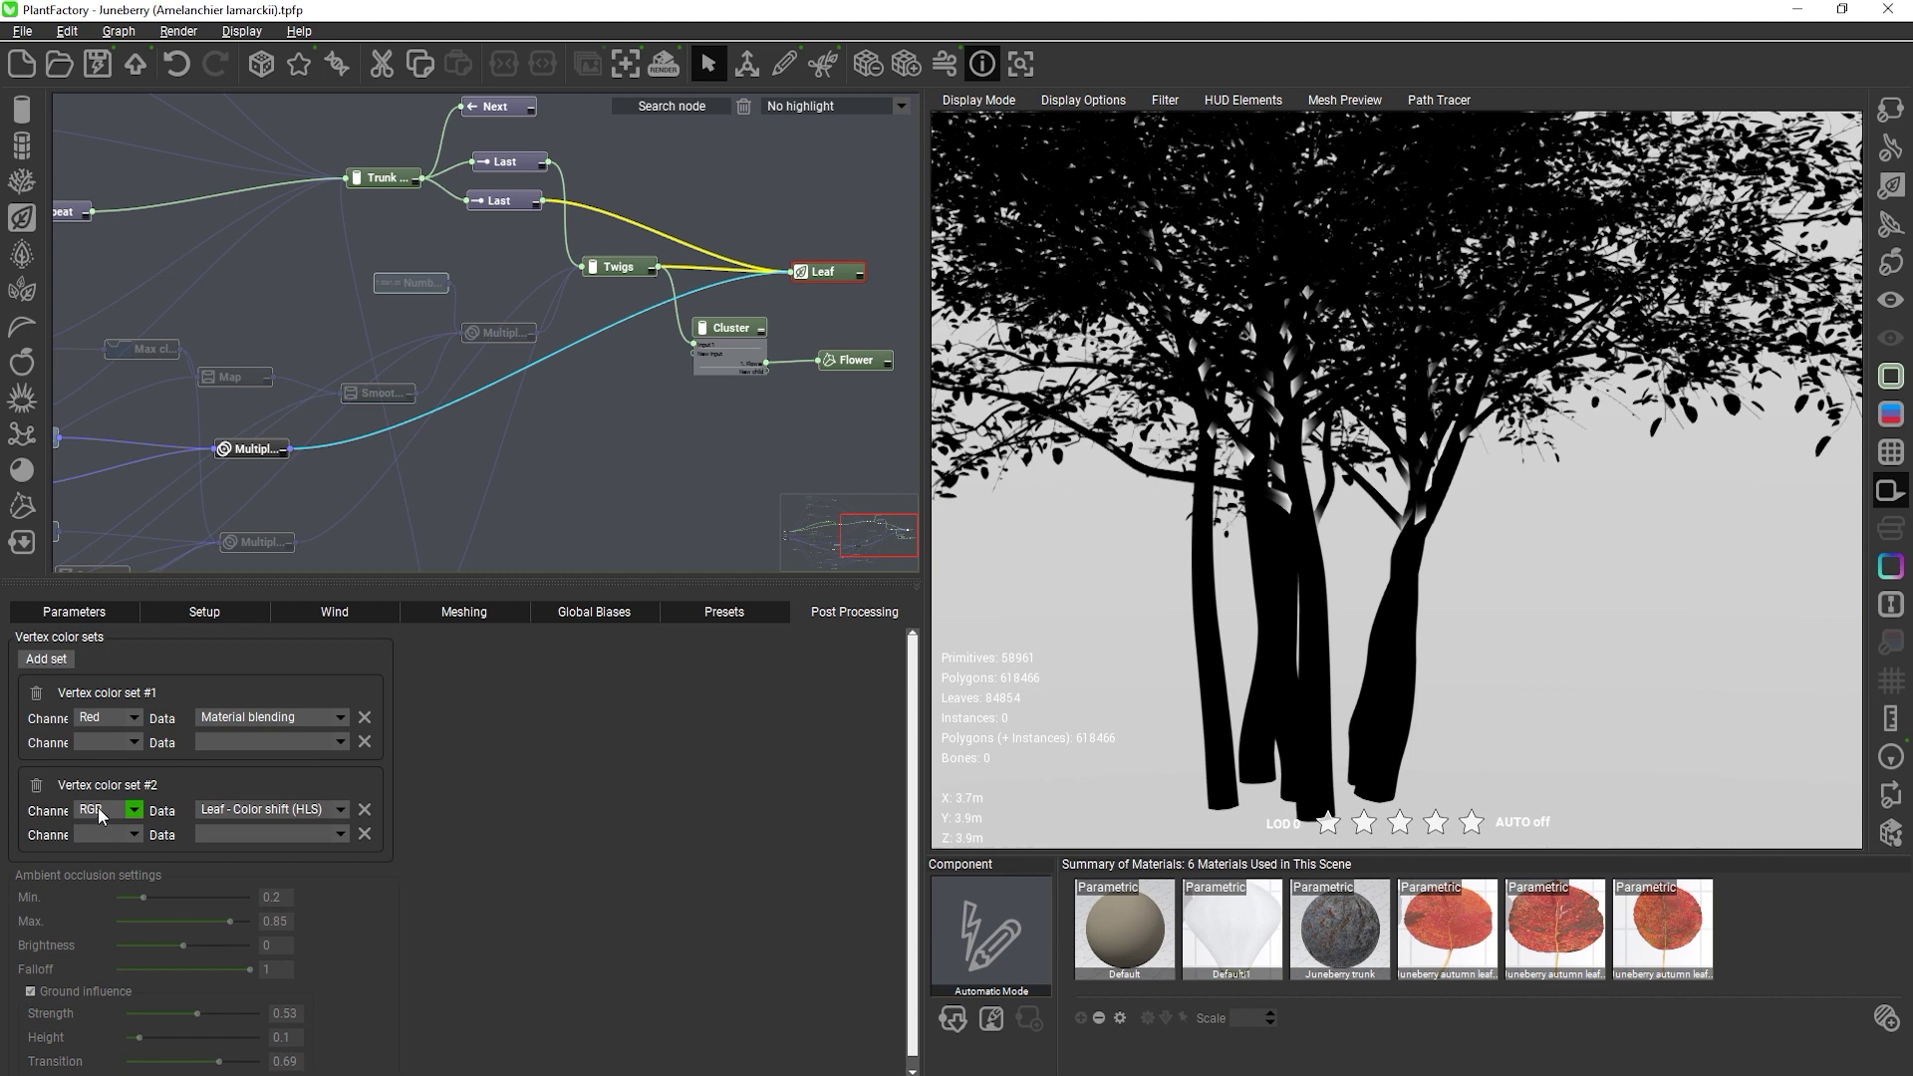
{"action": "left_click", "coordinate": [96, 611]}
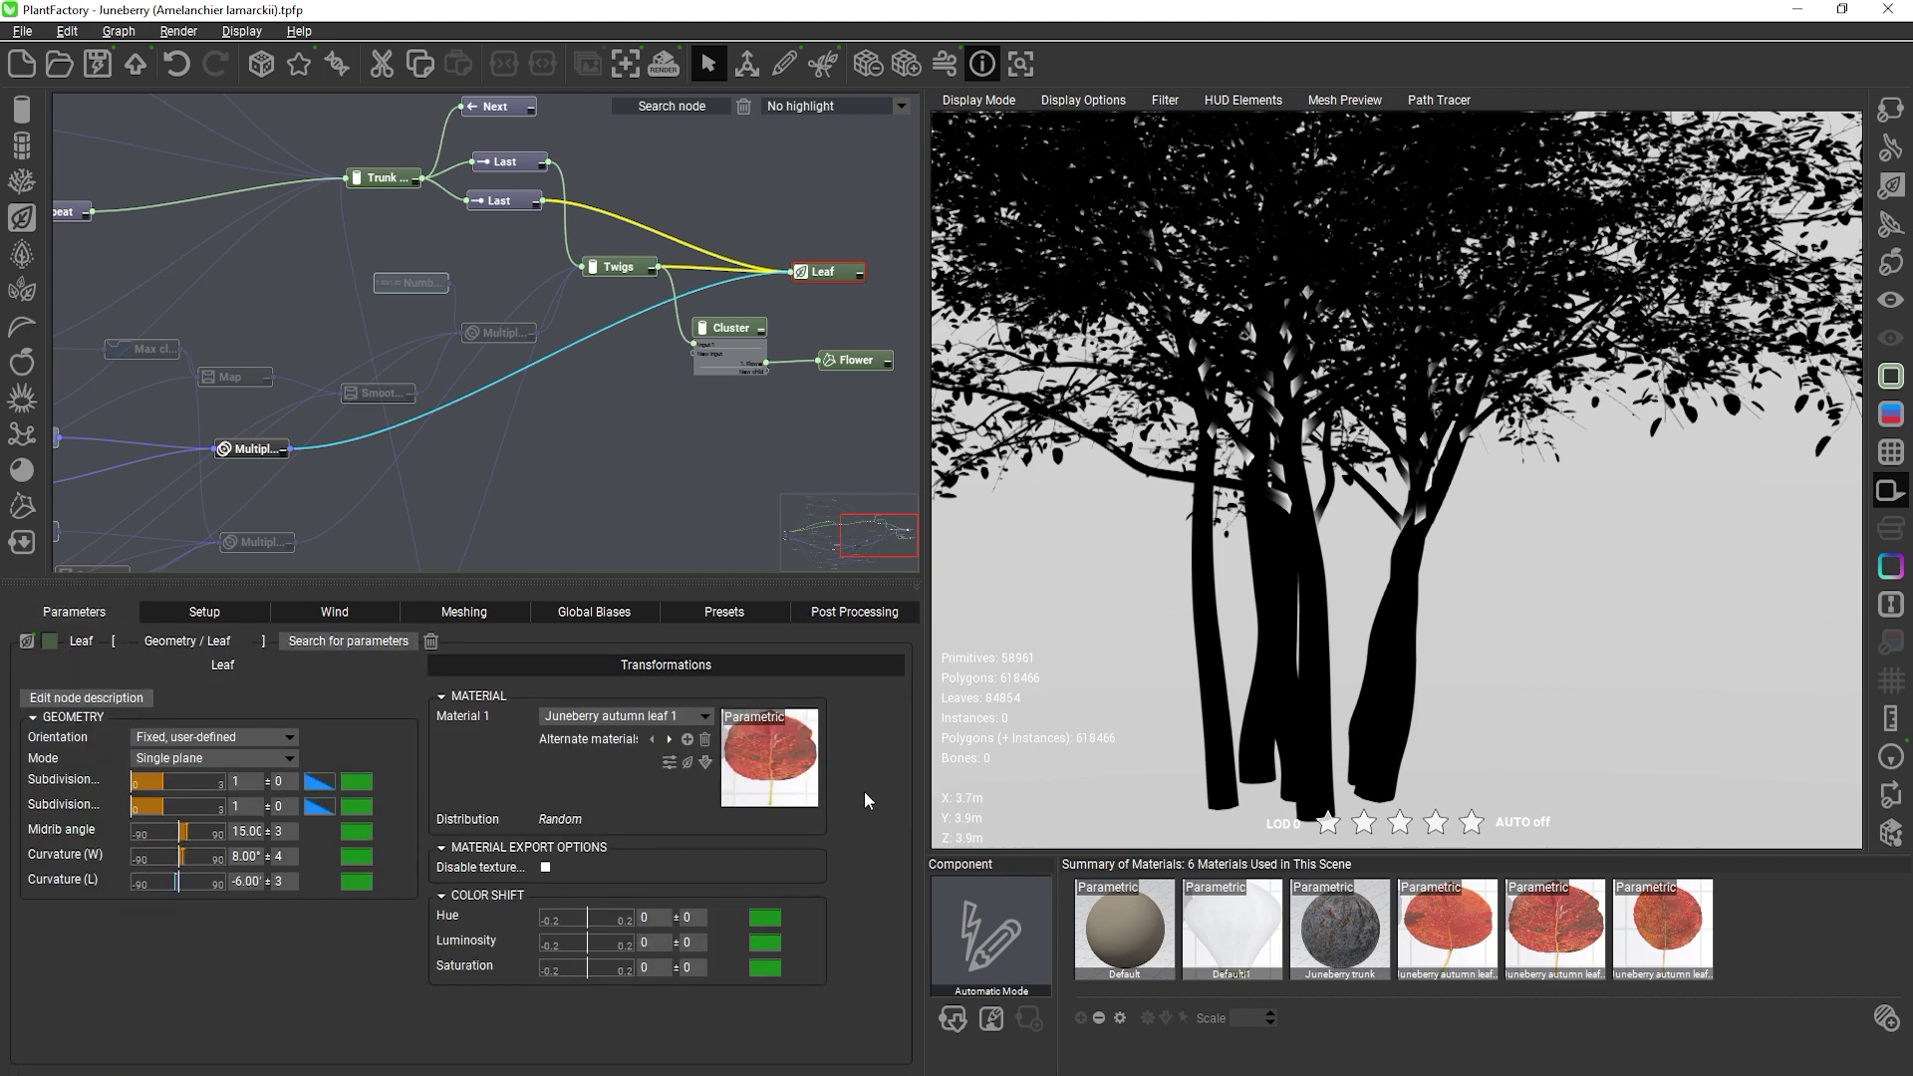
Preview Vertex Color Set #2 on the tree, zoomed in closer
{"action": "left_click", "coordinate": [982, 103]}
{"action": "left_click", "coordinate": [1001, 187]}
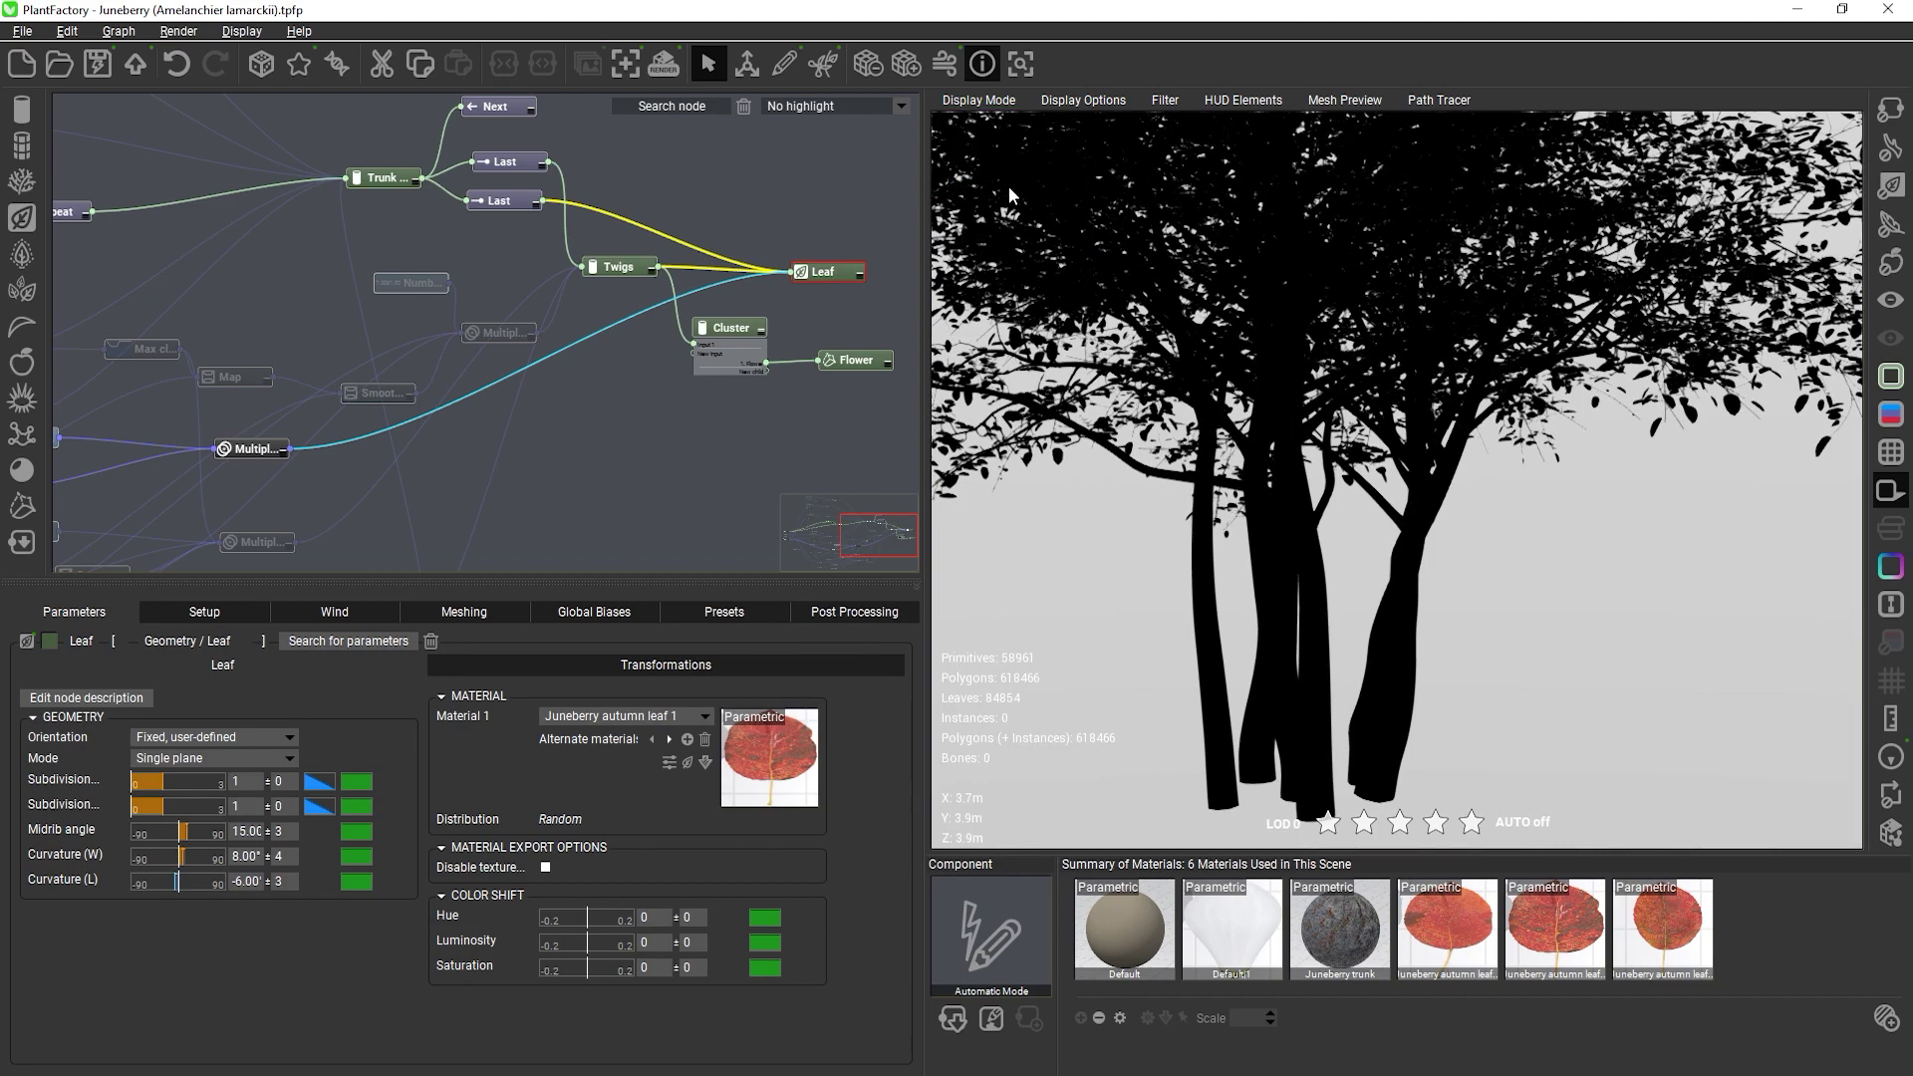
{"action": "scroll", "coordinate": [1083, 333], "scroll_direction": "up", "scroll_amount": 3}
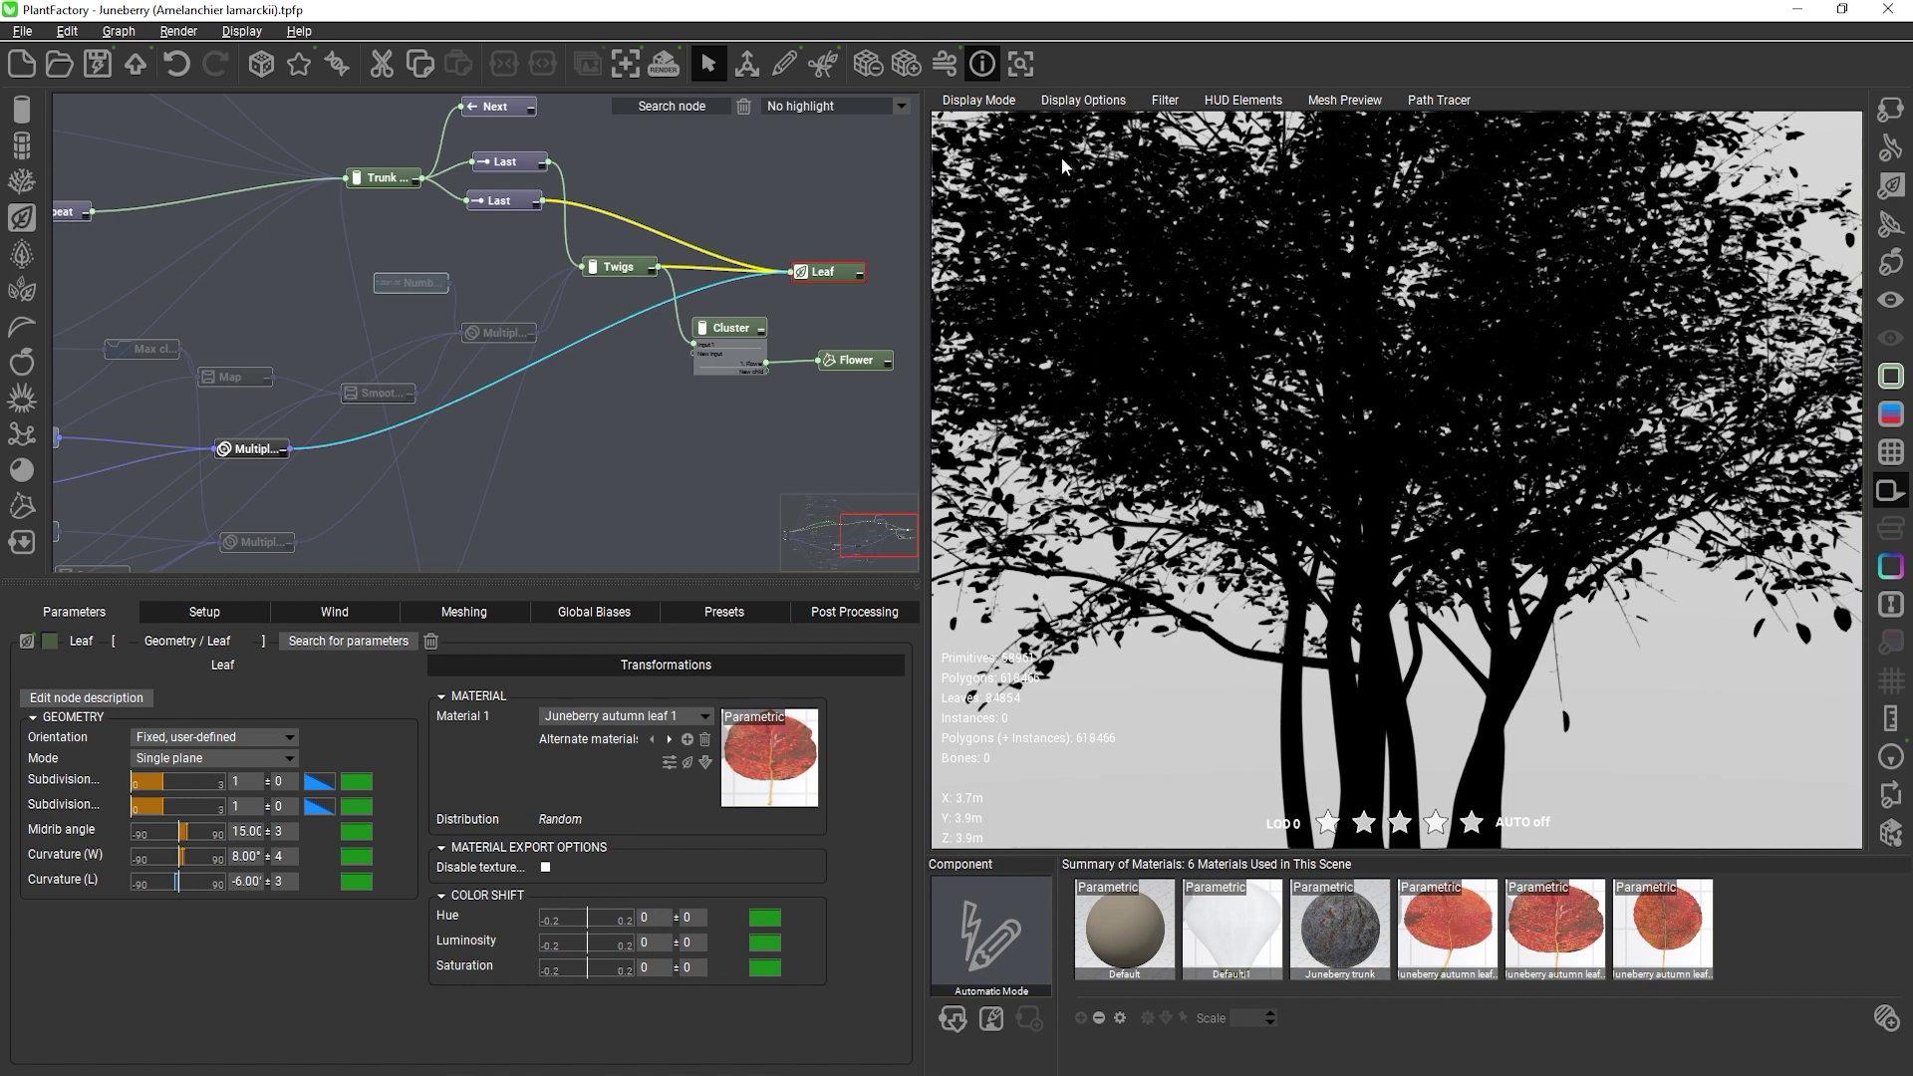
Preview Vertex Color Set #2's G channel, then its B channel
{"action": "left_click", "coordinate": [995, 107]}
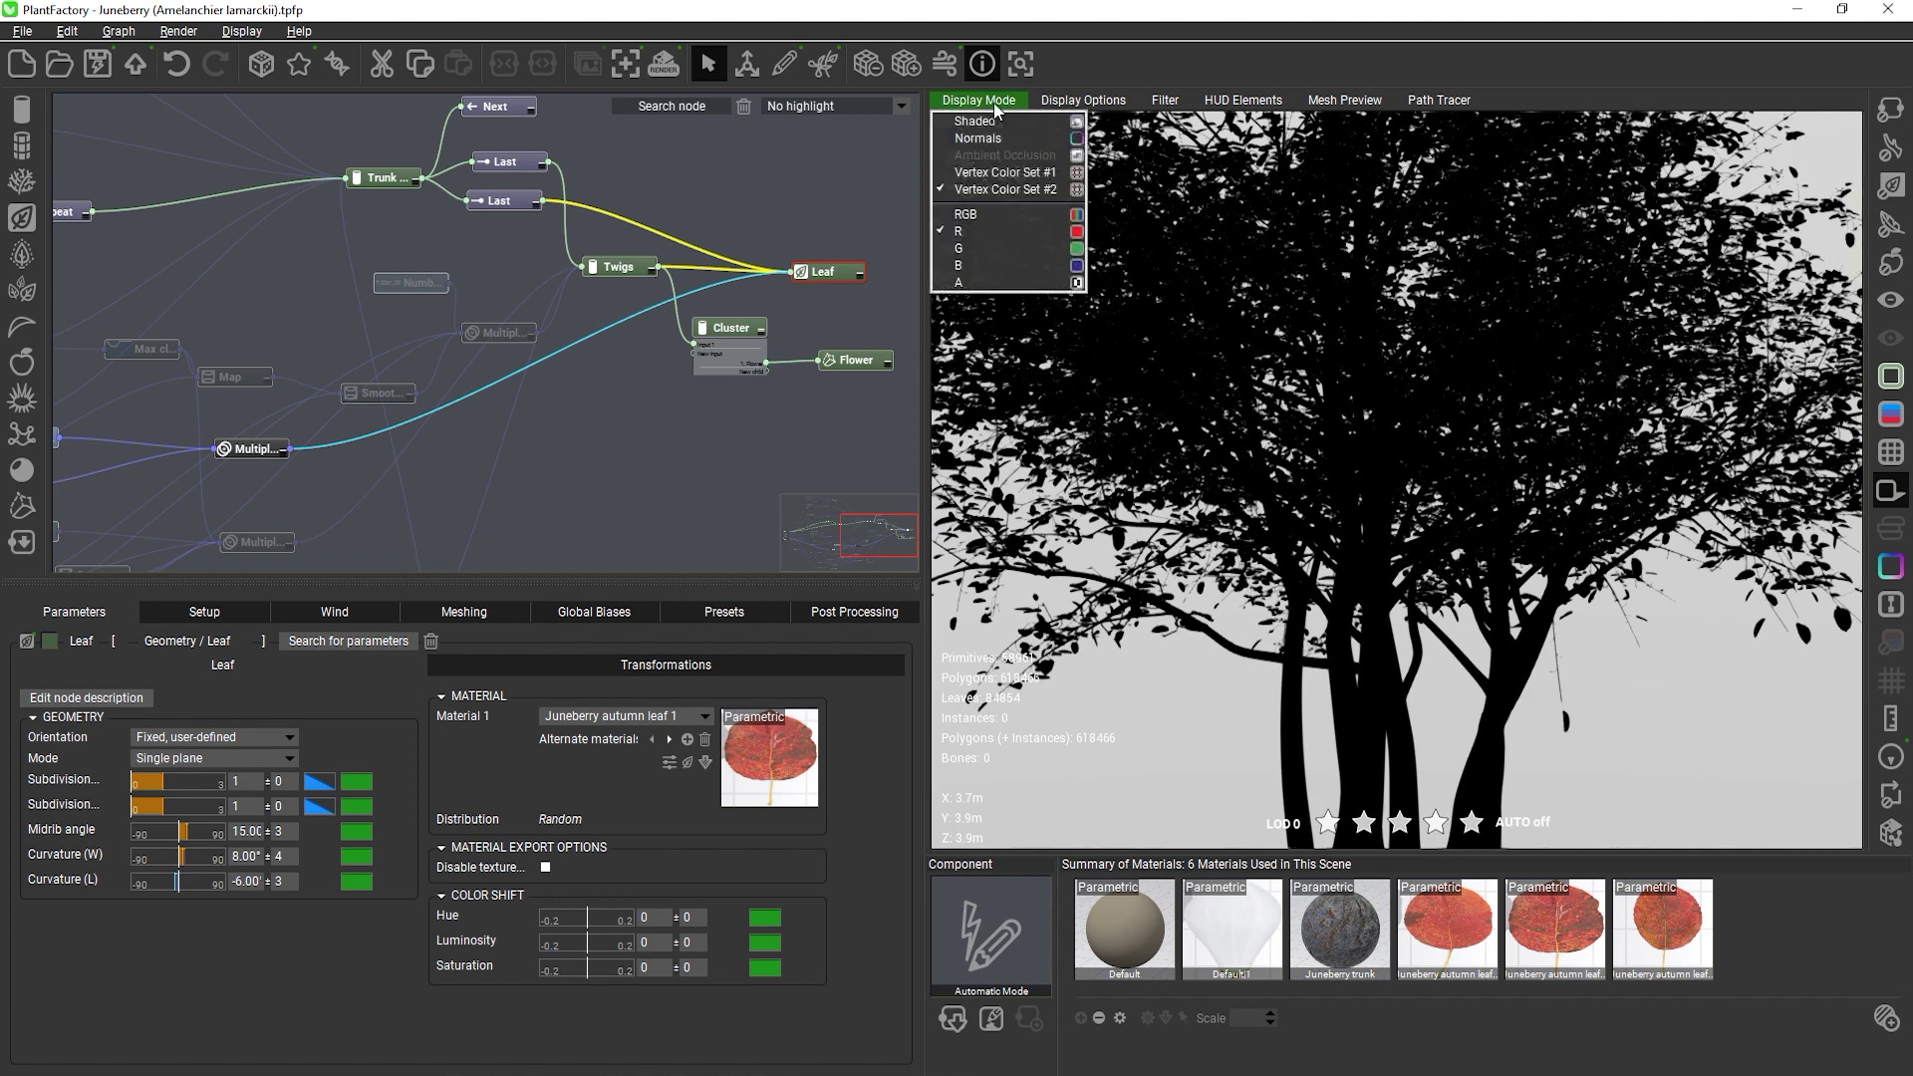
{"action": "left_click", "coordinate": [959, 247]}
{"action": "left_click", "coordinate": [993, 102]}
{"action": "left_click", "coordinate": [962, 266]}
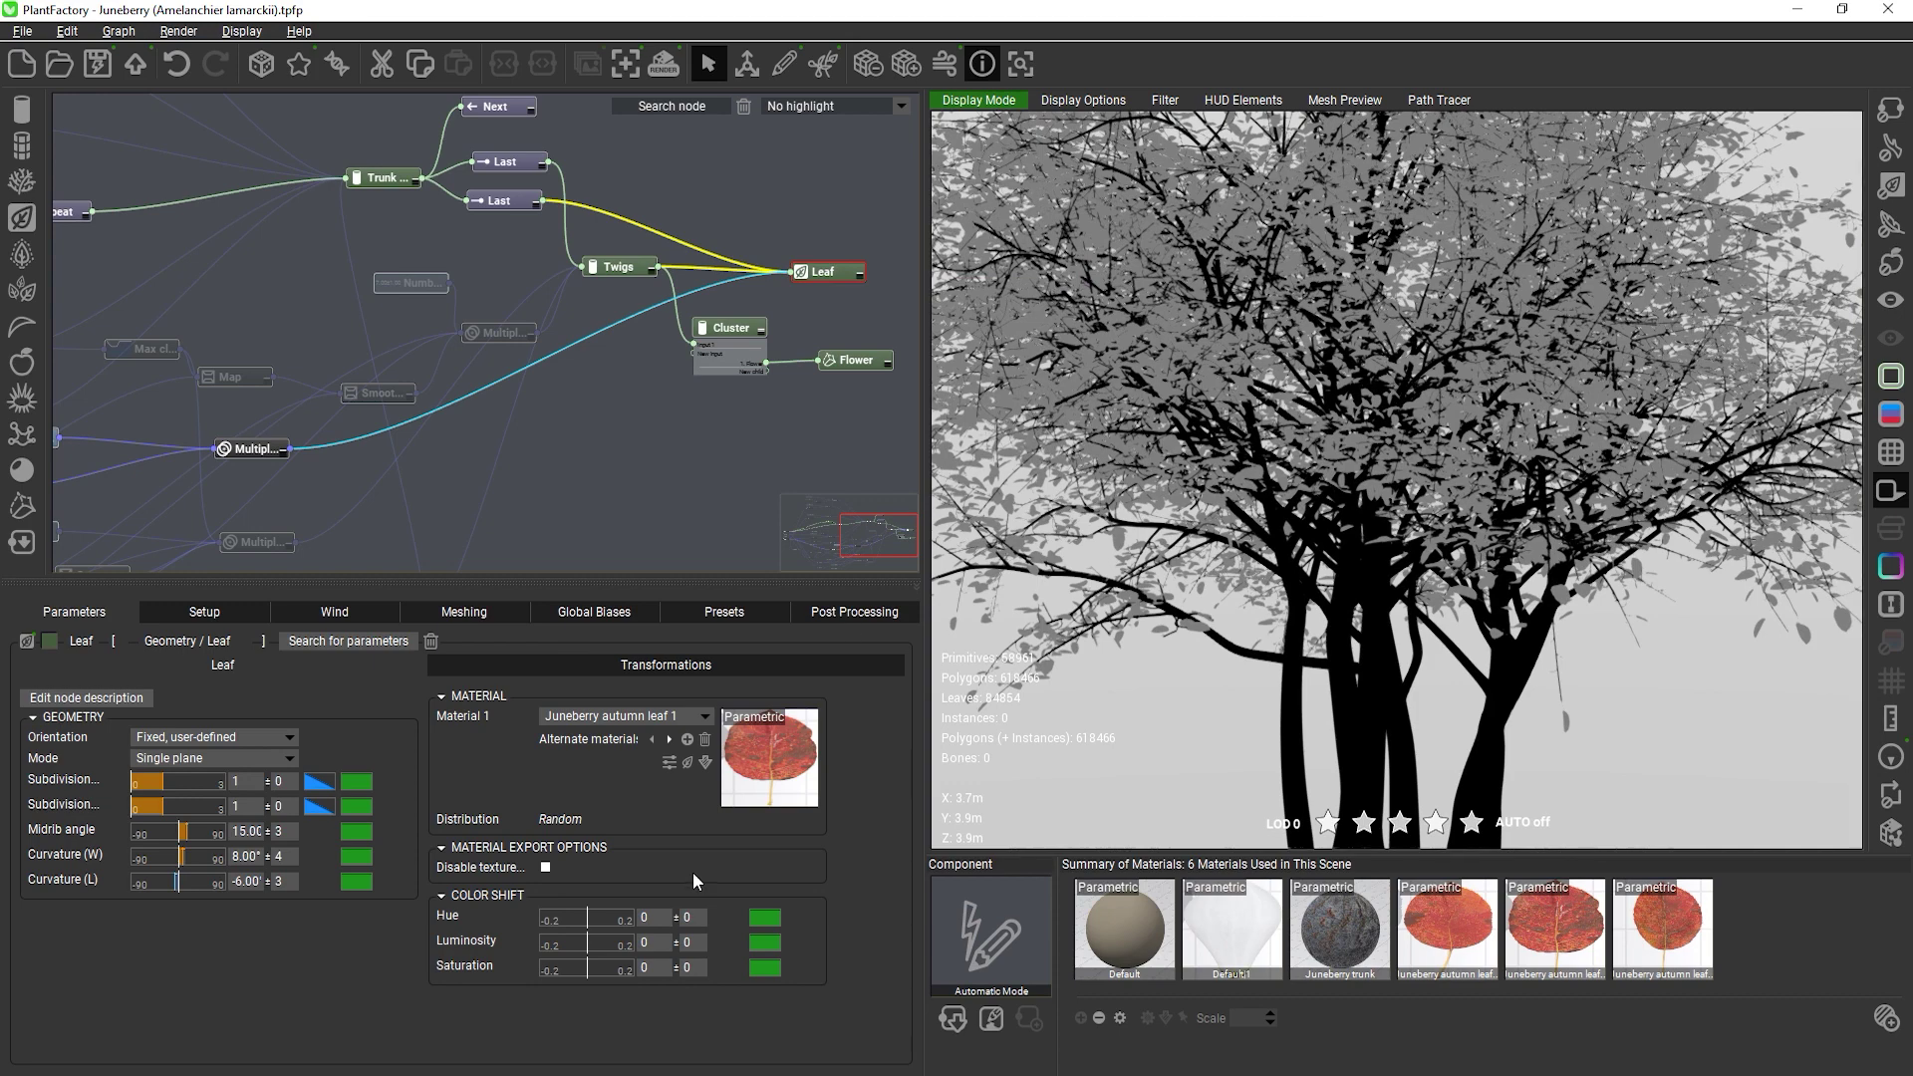
Set the leaf color shift Saturation and Luminosity variance to 1 each
{"action": "left_click_drag", "start_coordinate": [588, 969], "coordinate": [640, 969]}
{"action": "left_click", "coordinate": [686, 968]}
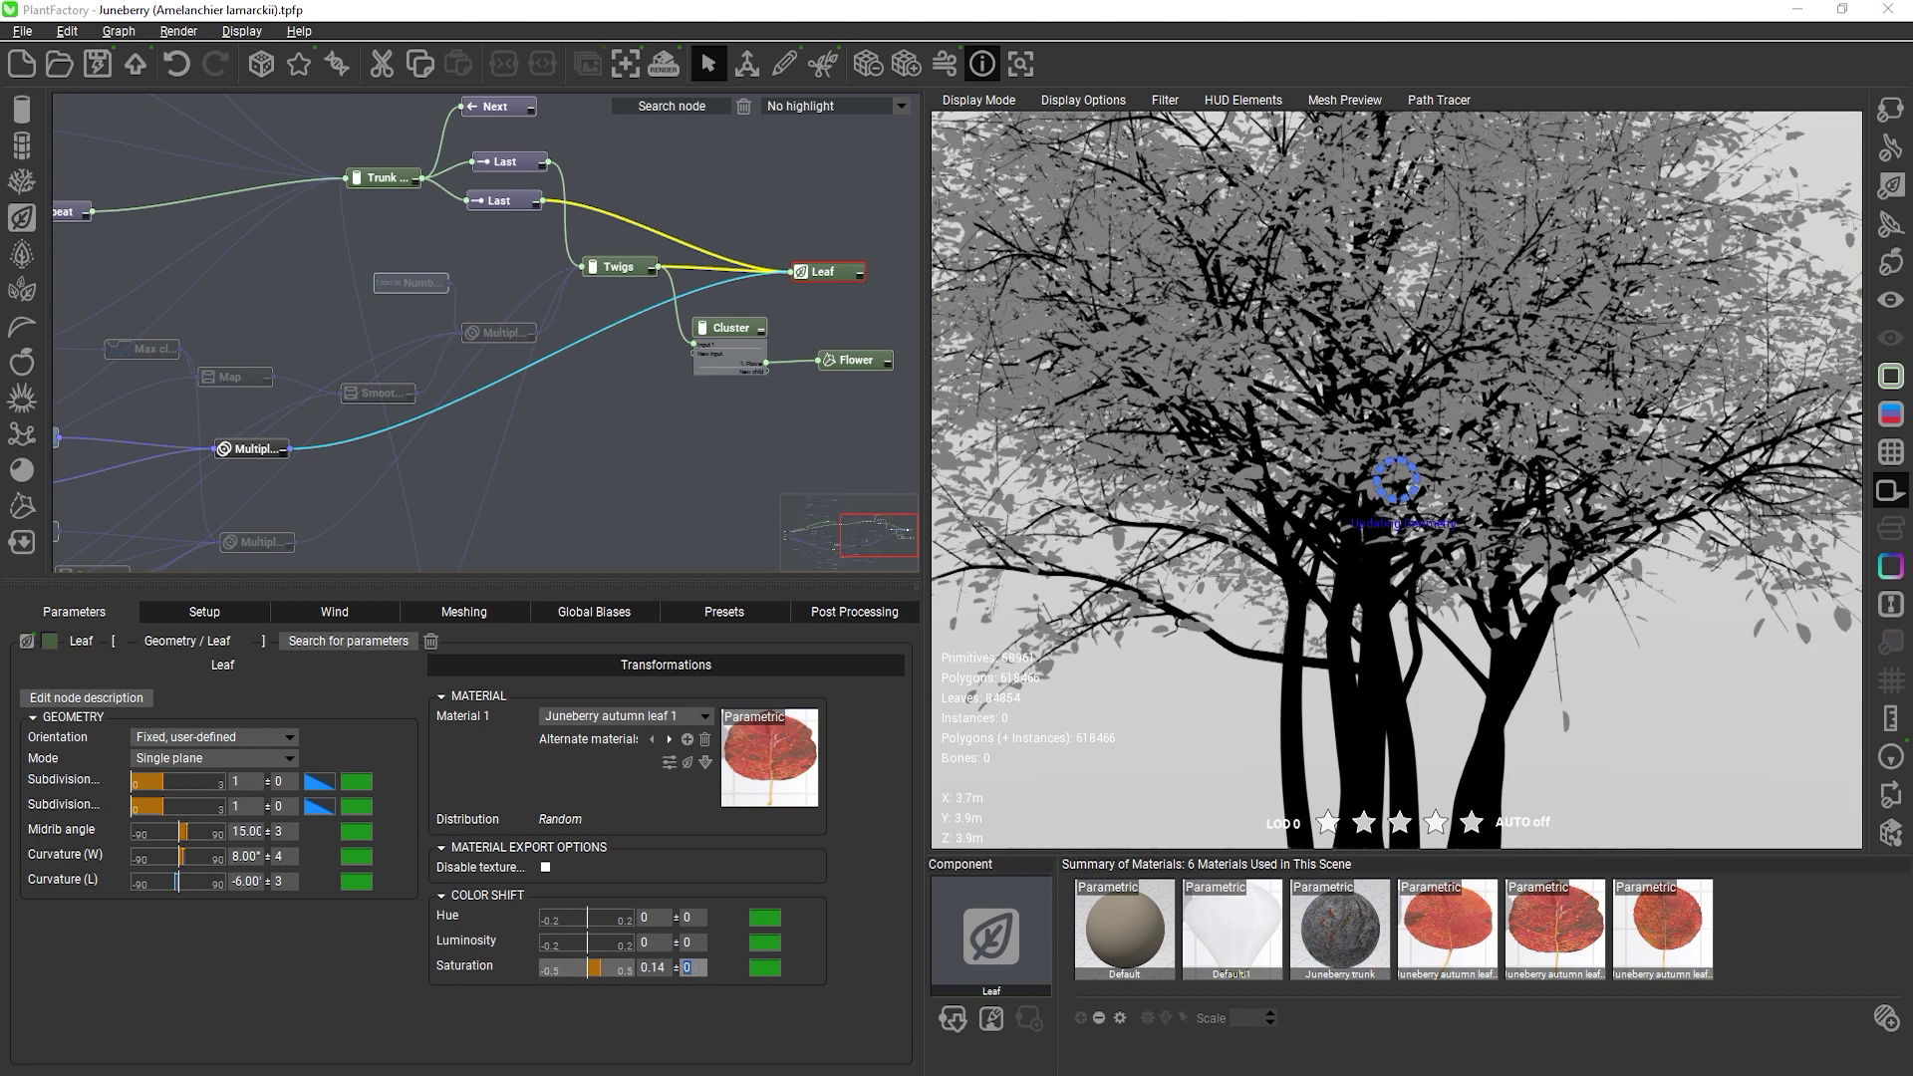
{"action": "type", "text": "1"}
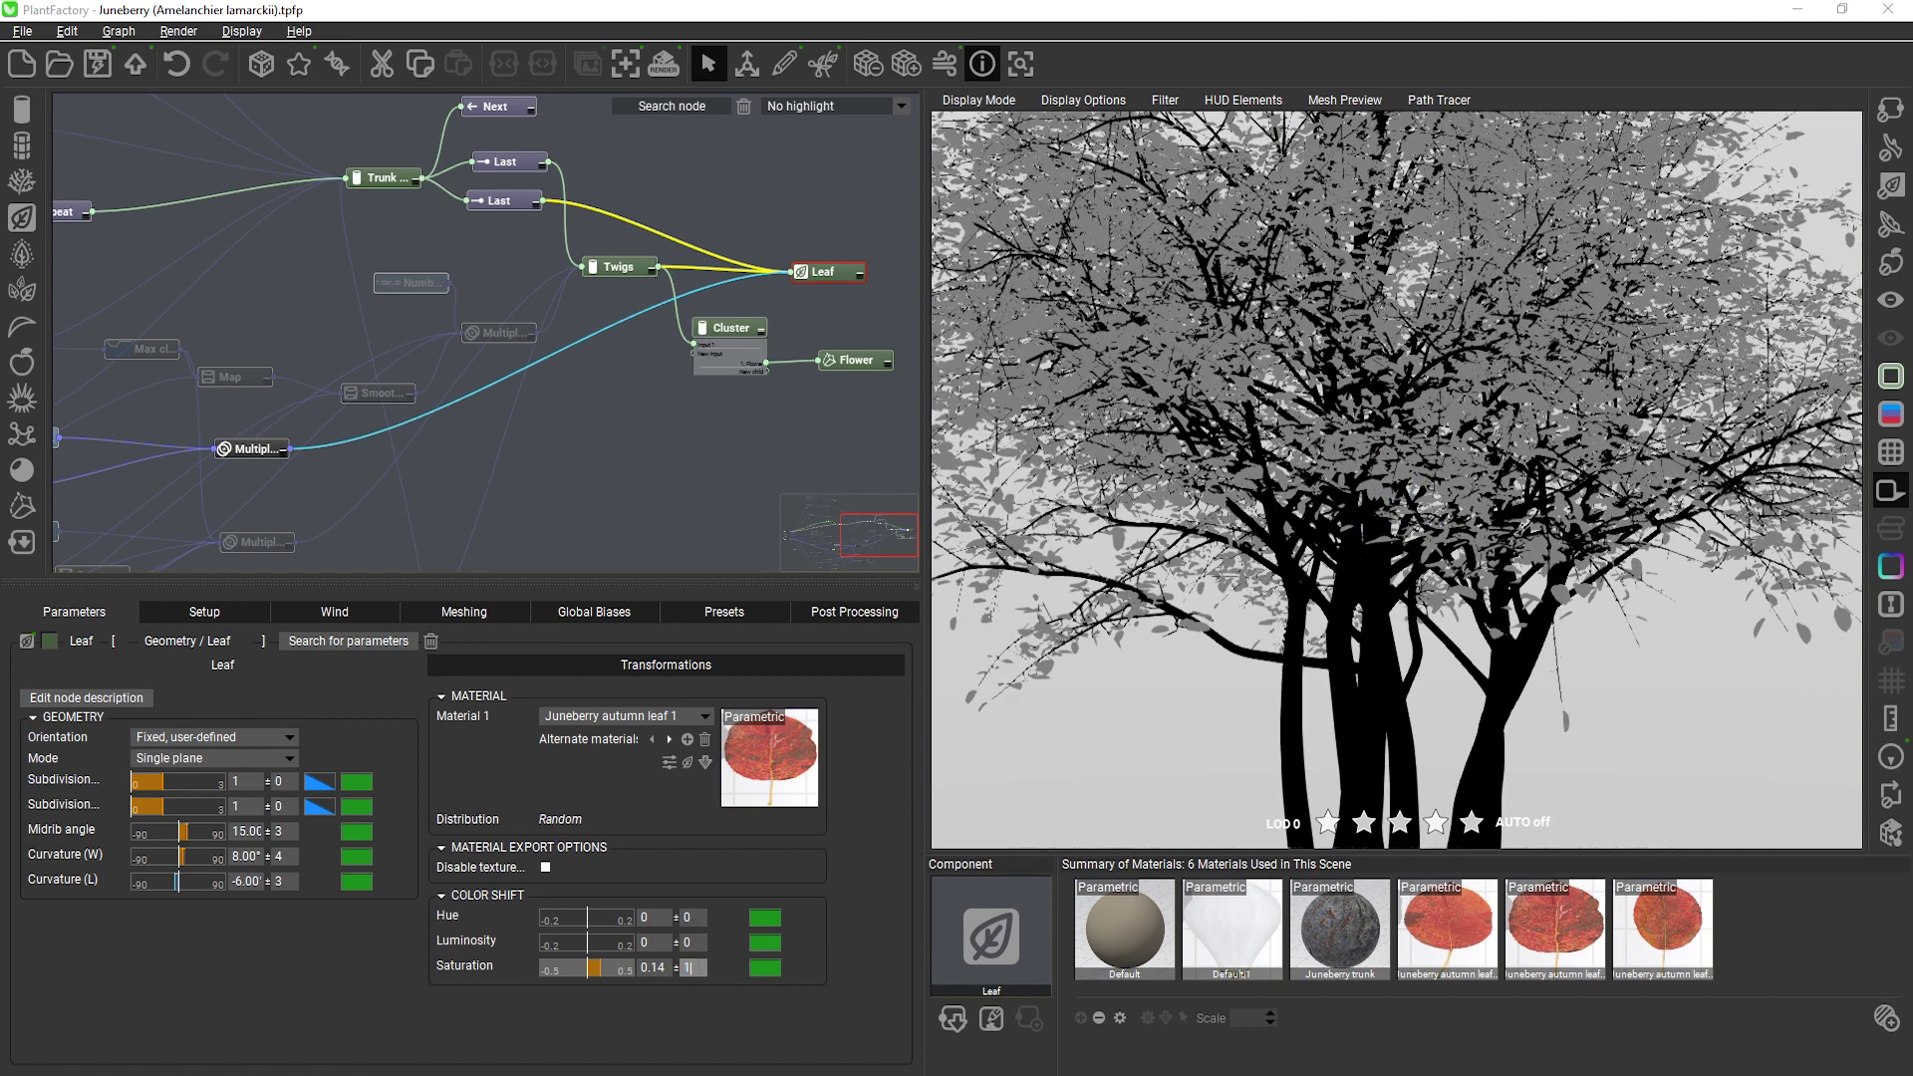
{"action": "key", "text": "Return"}
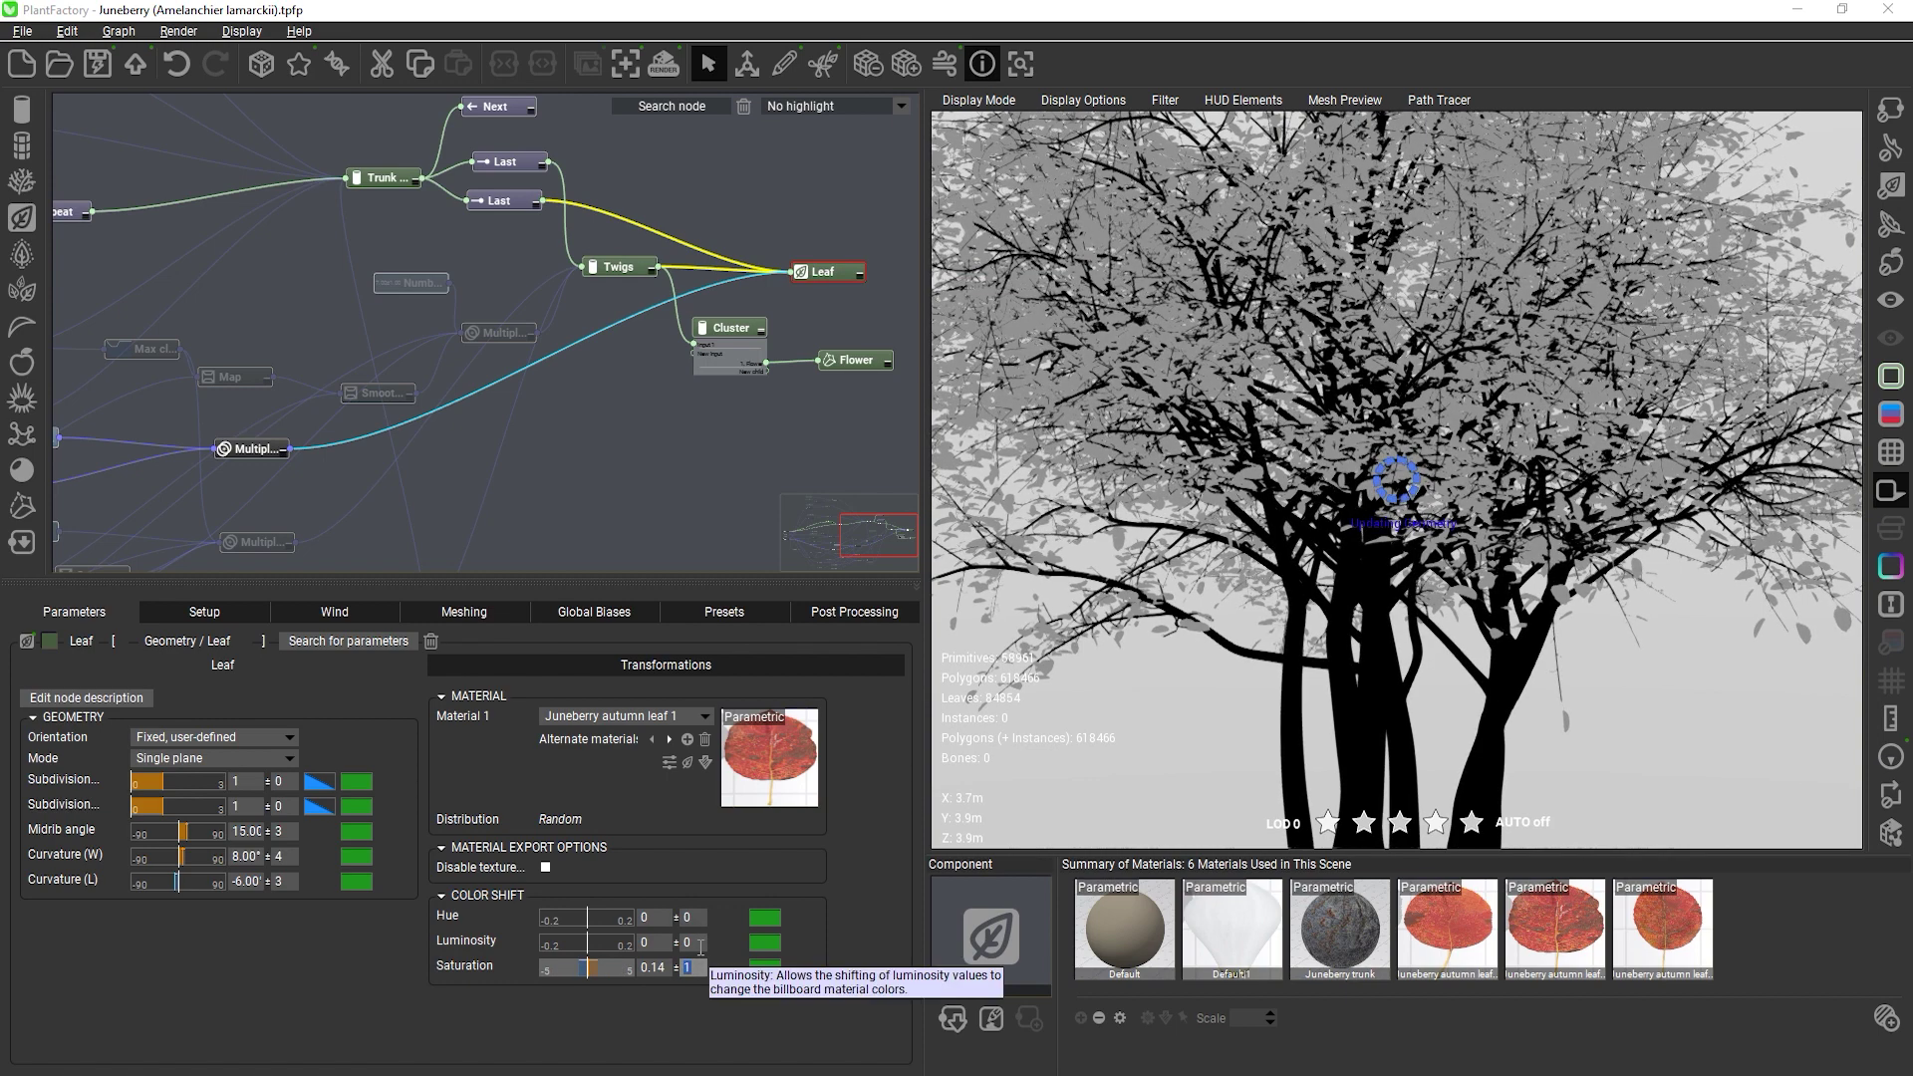
{"action": "left_click", "coordinate": [697, 943]}
{"action": "type", "text": "1"}
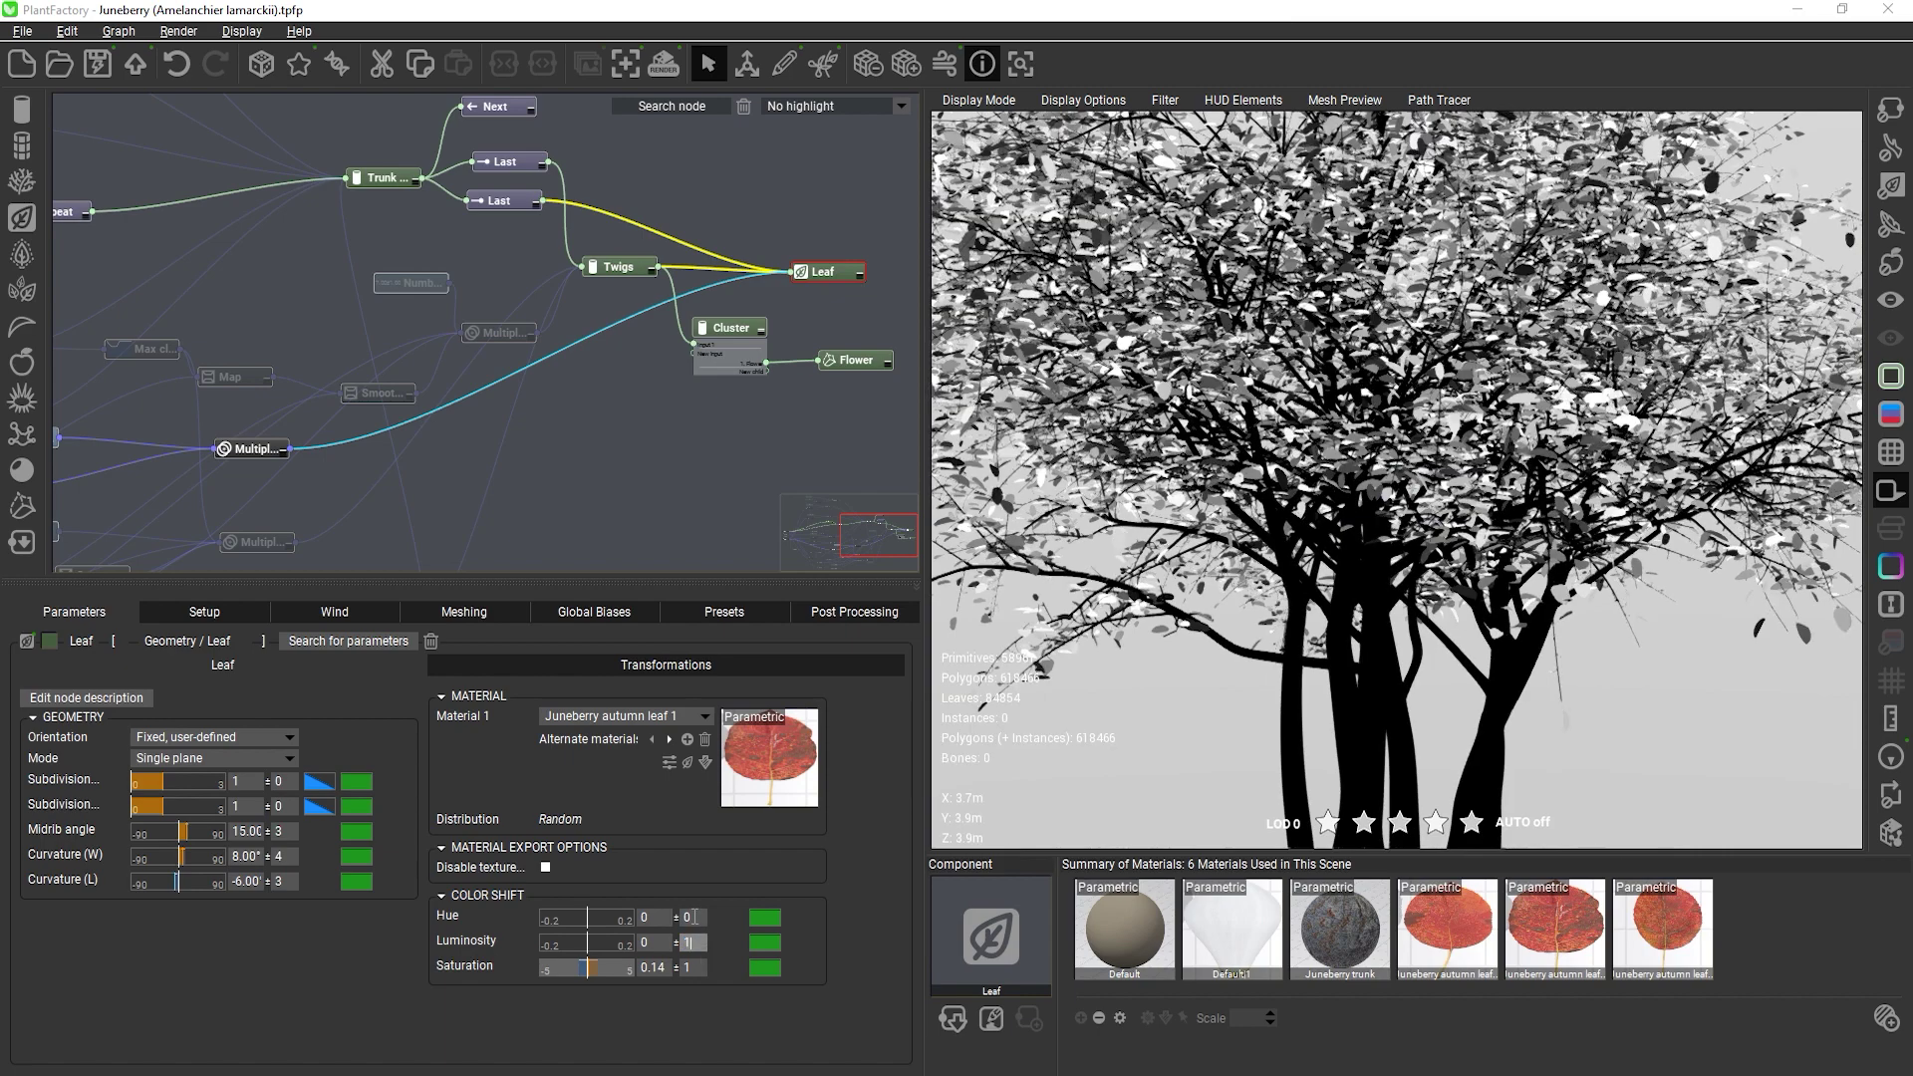
{"action": "key", "text": "Return"}
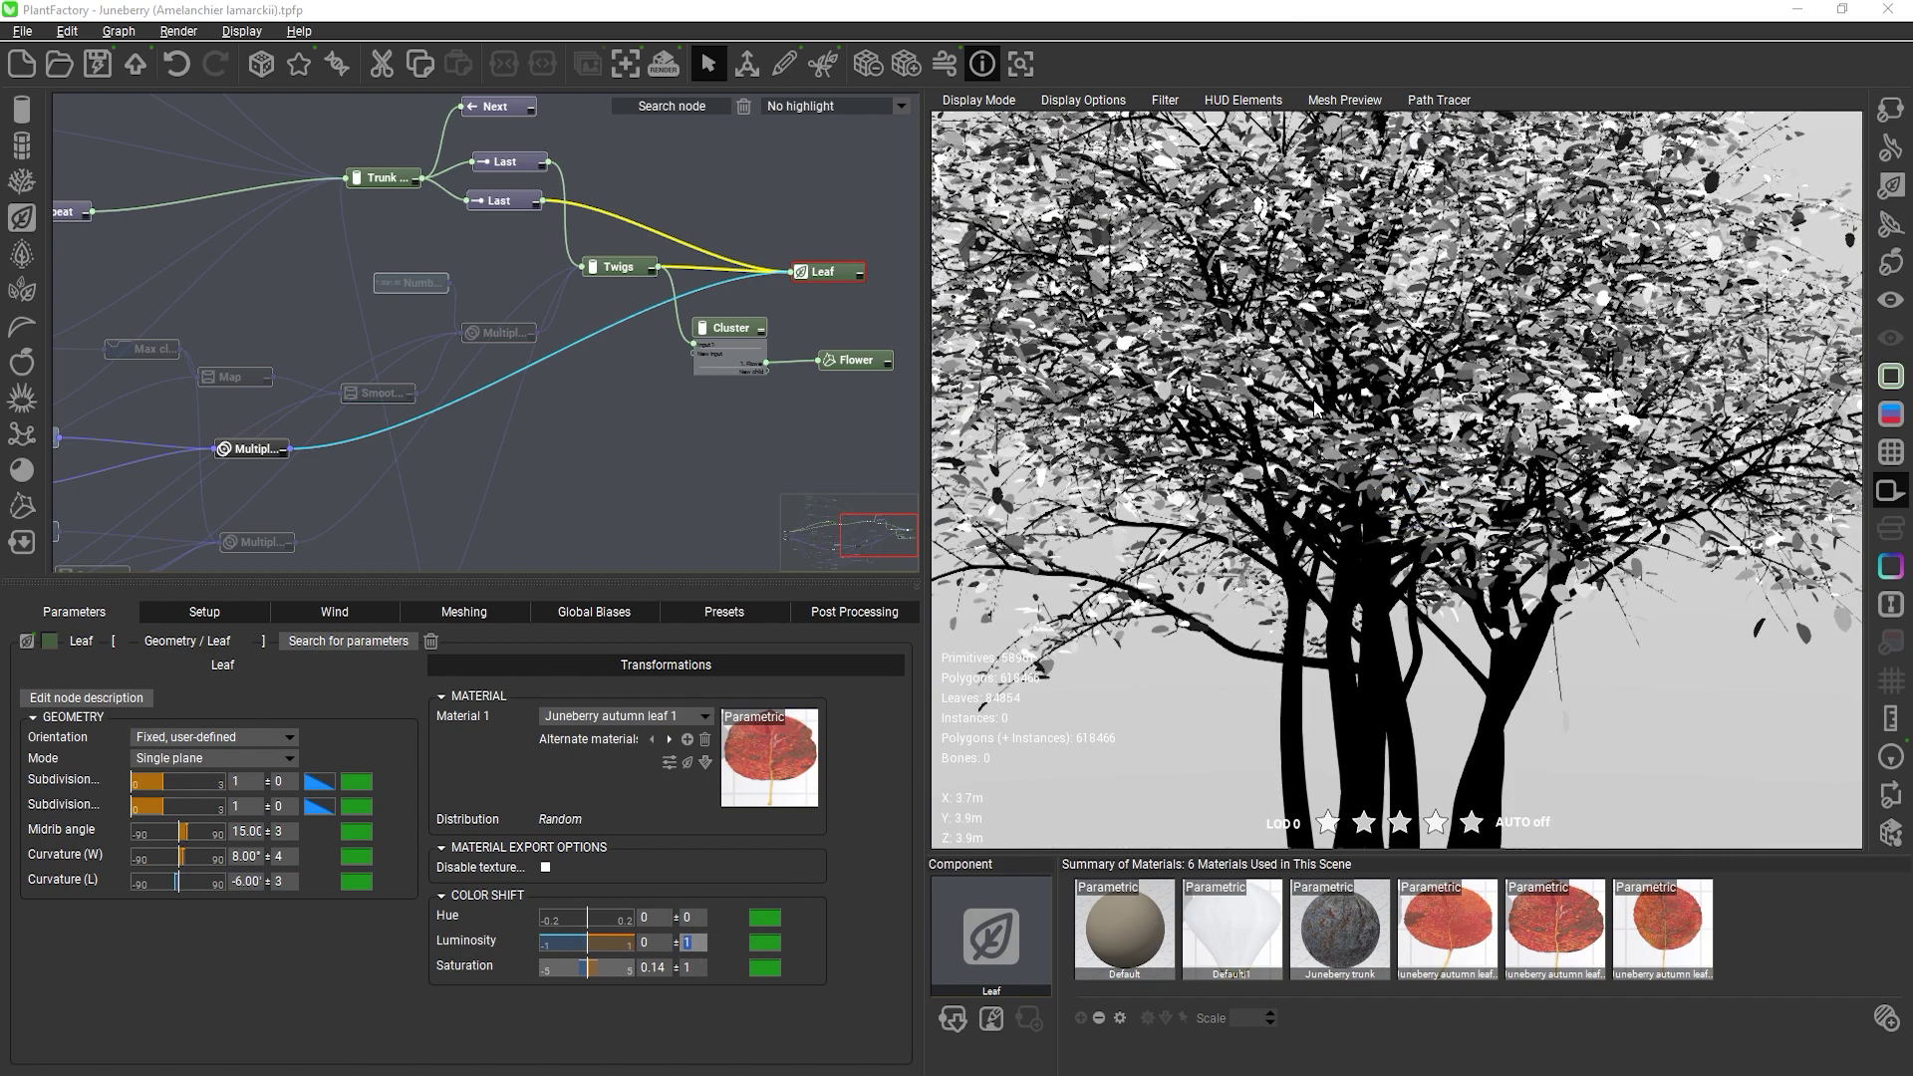
Zoom in and switch the preview back to the G channel
{"action": "scroll", "coordinate": [1316, 409], "scroll_direction": "up", "scroll_amount": 2}
{"action": "scroll", "coordinate": [1286, 423], "scroll_direction": "up", "scroll_amount": 1}
{"action": "scroll", "coordinate": [1285, 423], "scroll_direction": "up", "scroll_amount": 1}
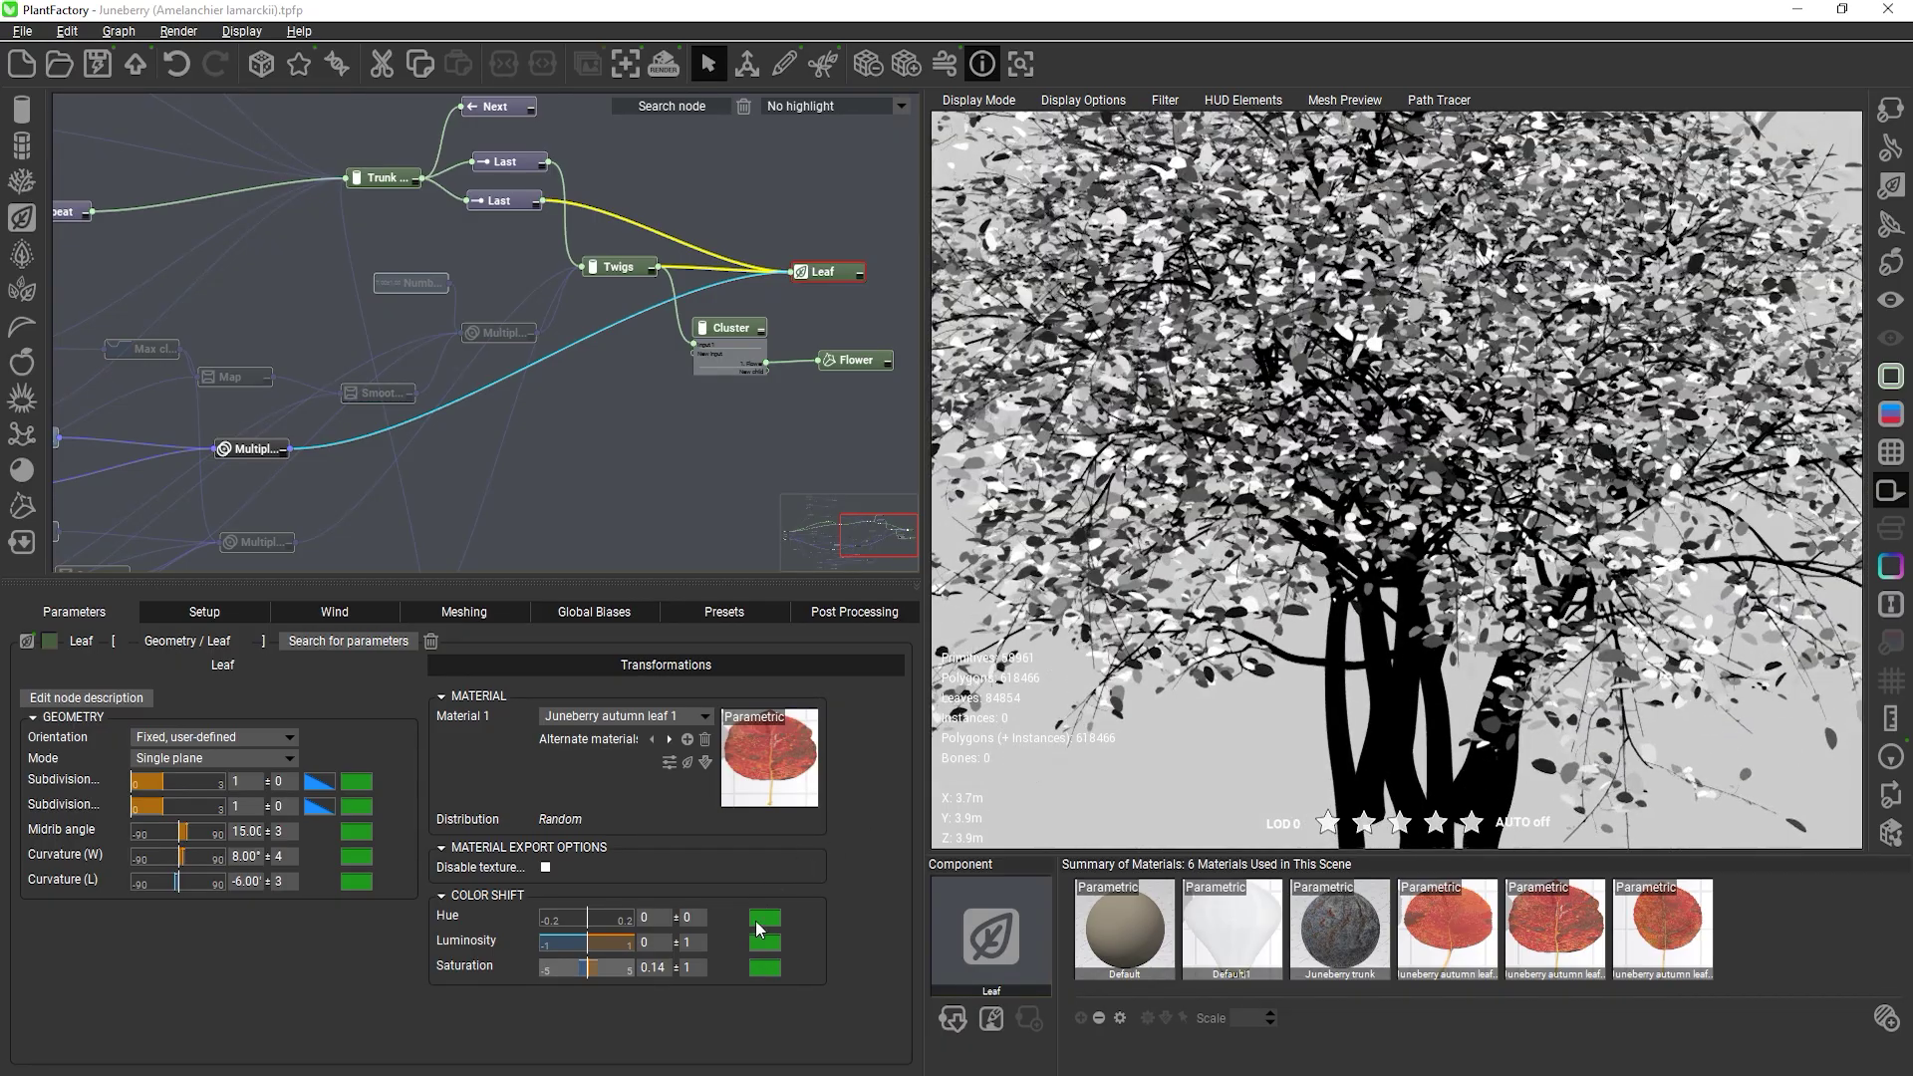
{"action": "left_click", "coordinate": [979, 99]}
{"action": "left_click", "coordinate": [968, 248]}
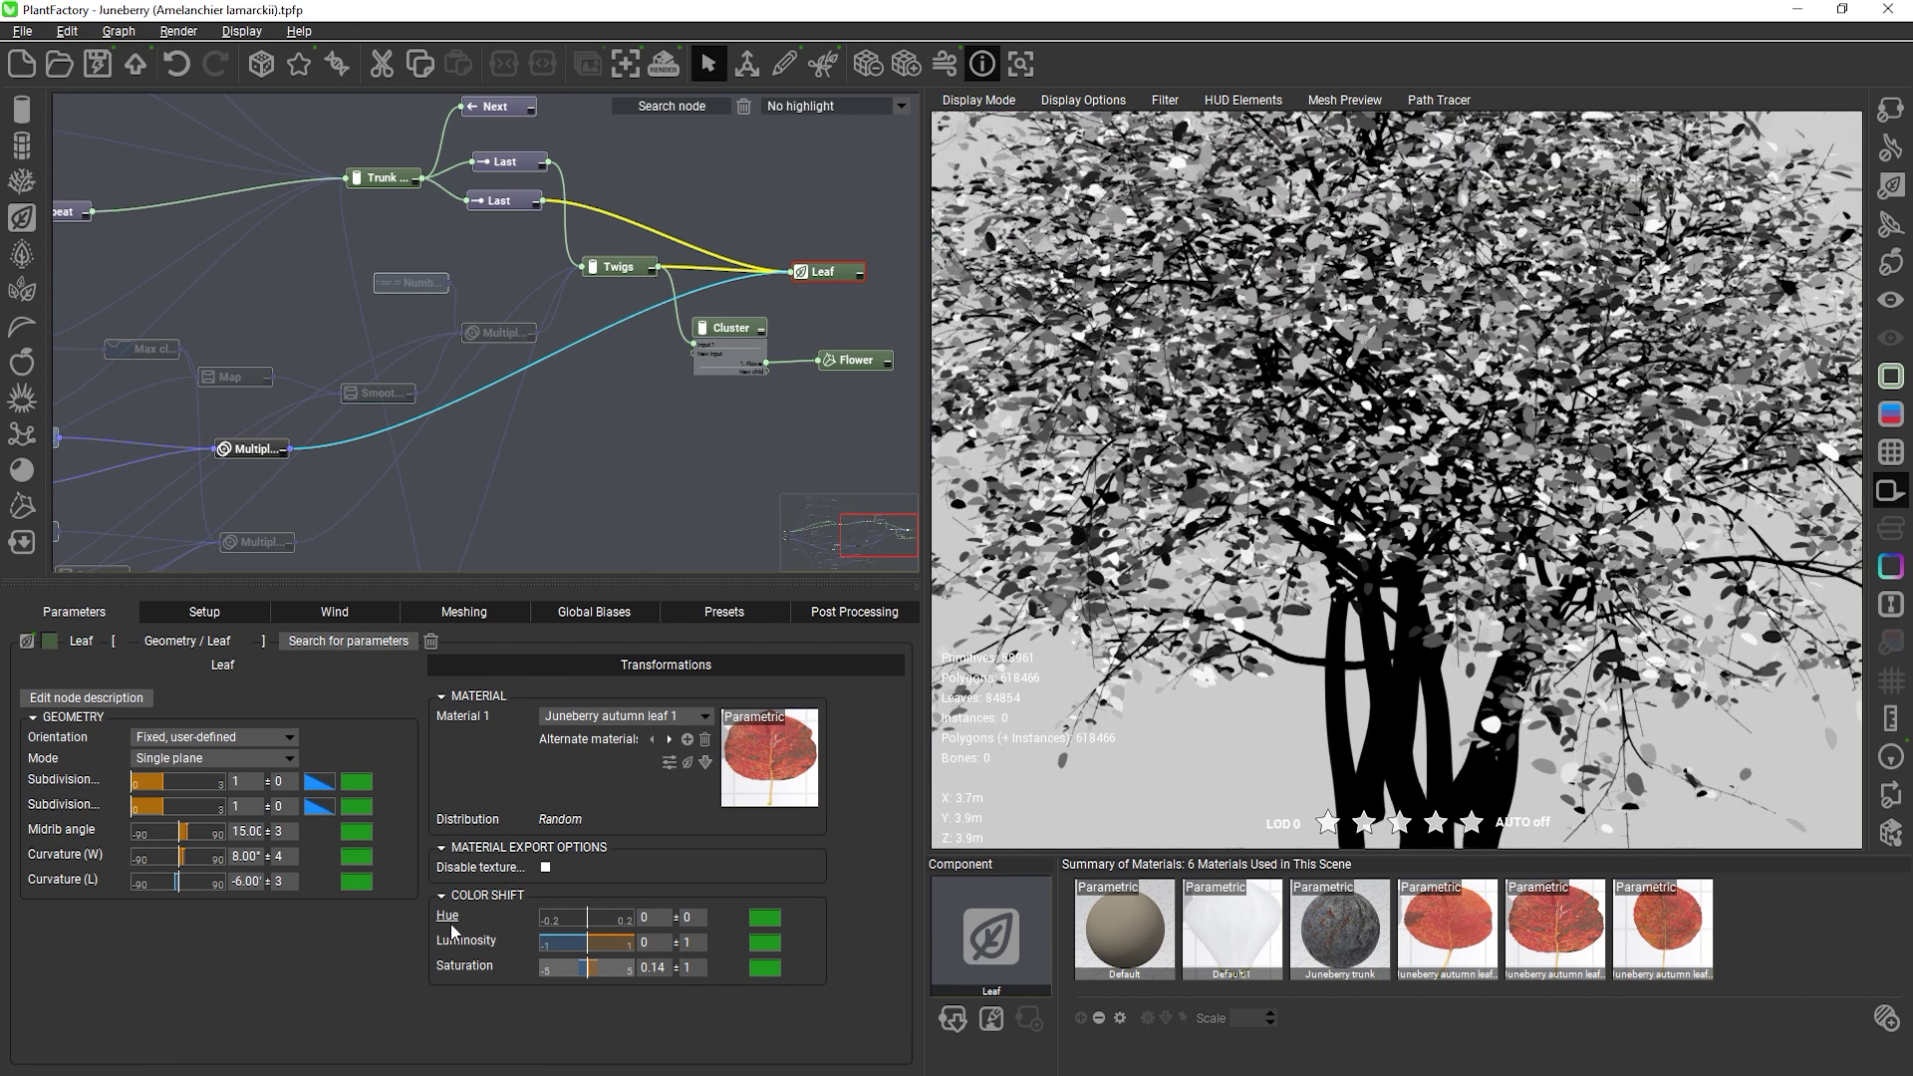
Reset the leaf Luminosity and Saturation color shifts to 0
{"action": "left_click", "coordinate": [668, 942]}
{"action": "left_click", "coordinate": [683, 943]}
{"action": "type", "text": "0"}
{"action": "key", "text": "Tab"}
{"action": "type", "text": "0"}
{"action": "key", "text": "Tab"}
{"action": "type", "text": "0"}
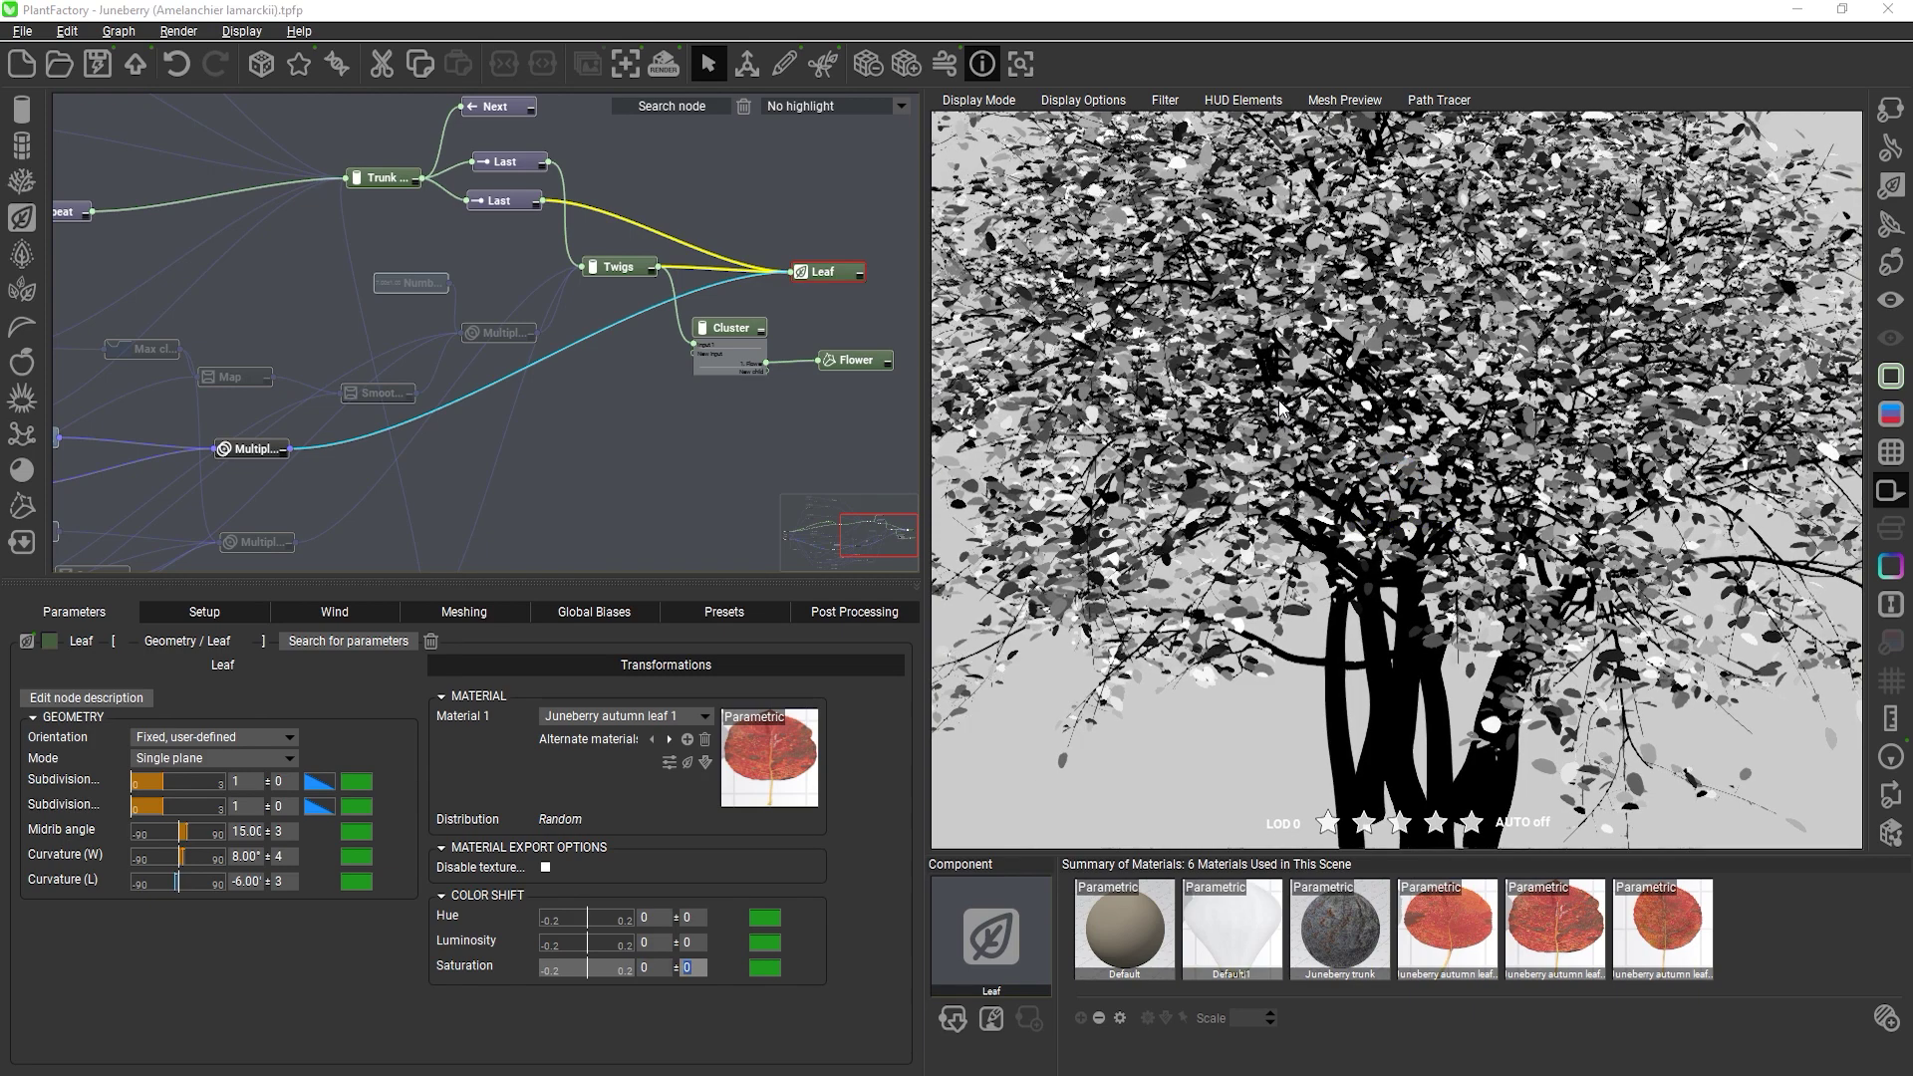
{"action": "scroll", "coordinate": [1280, 408], "scroll_direction": "down", "scroll_amount": 3}
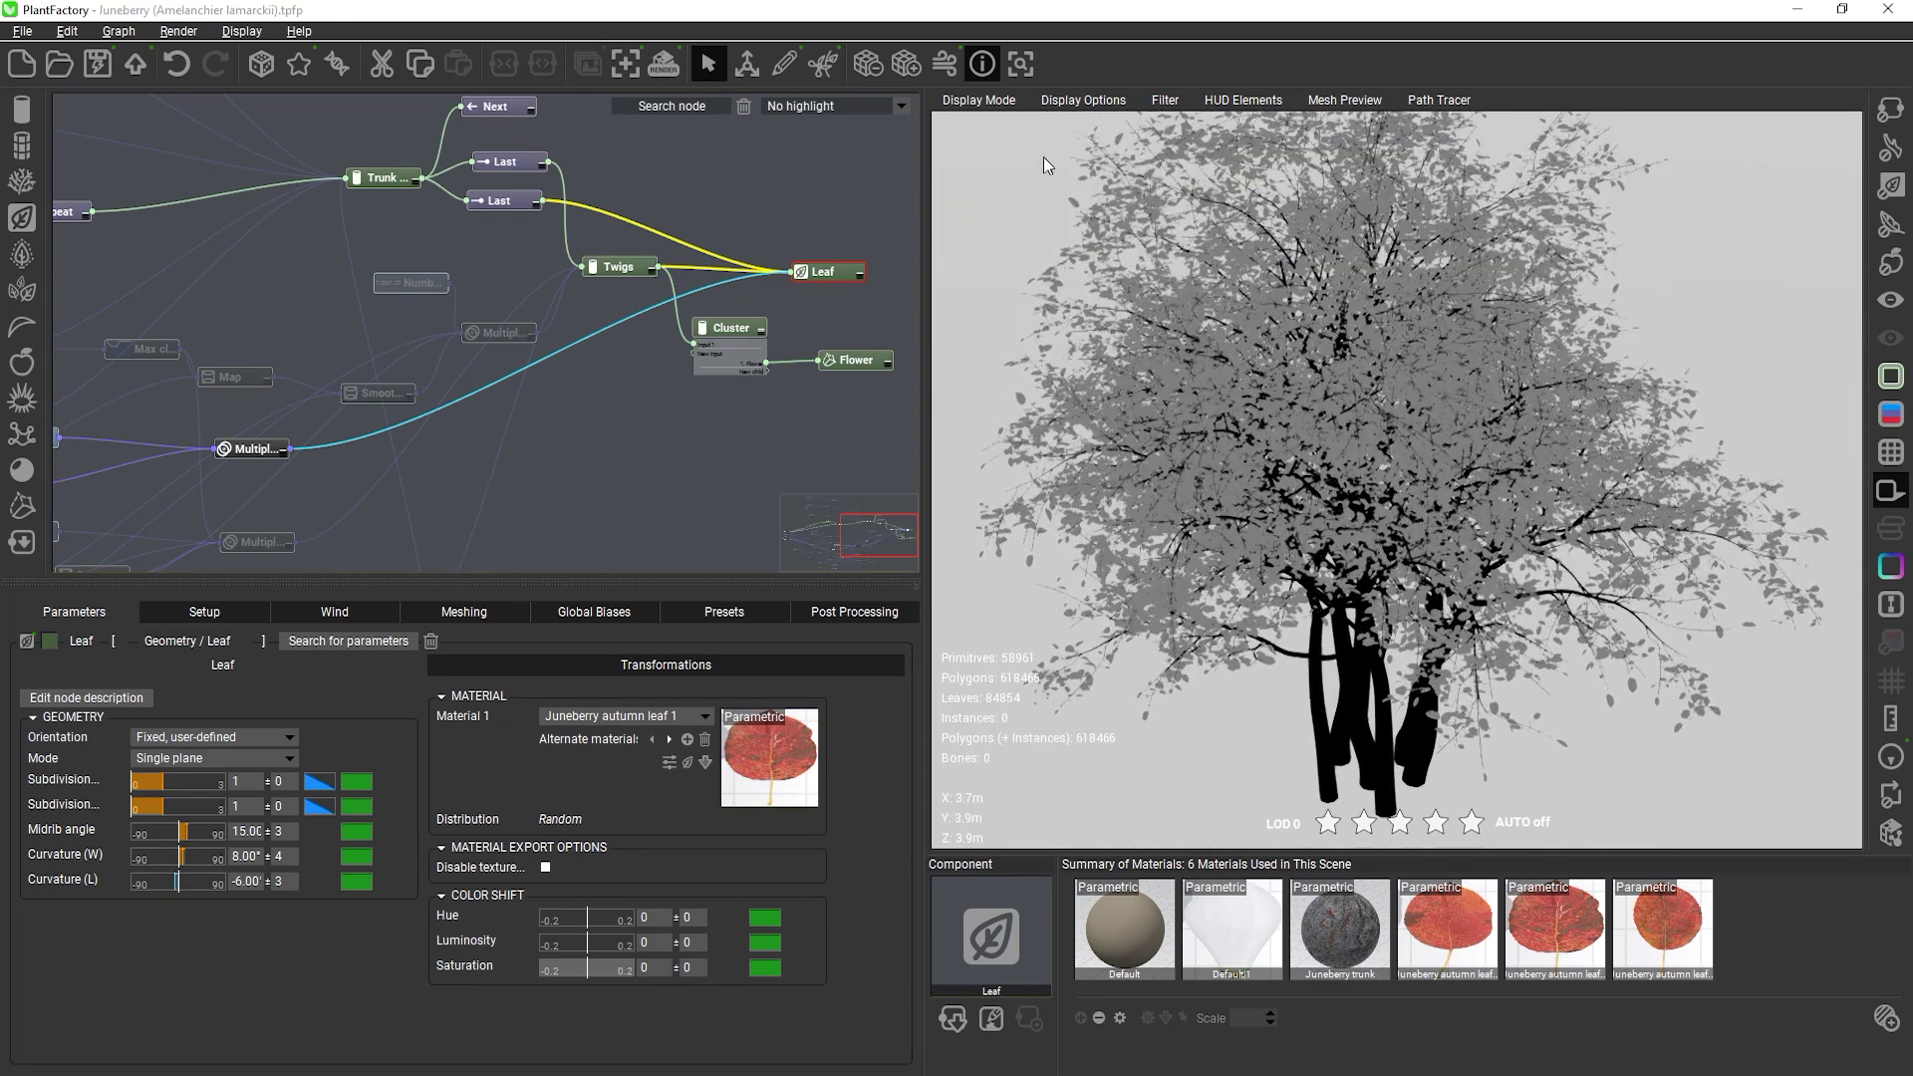
Return to Shaded display and change set #2's data to Material color
{"action": "left_click", "coordinate": [979, 99]}
{"action": "left_click", "coordinate": [1060, 285]}
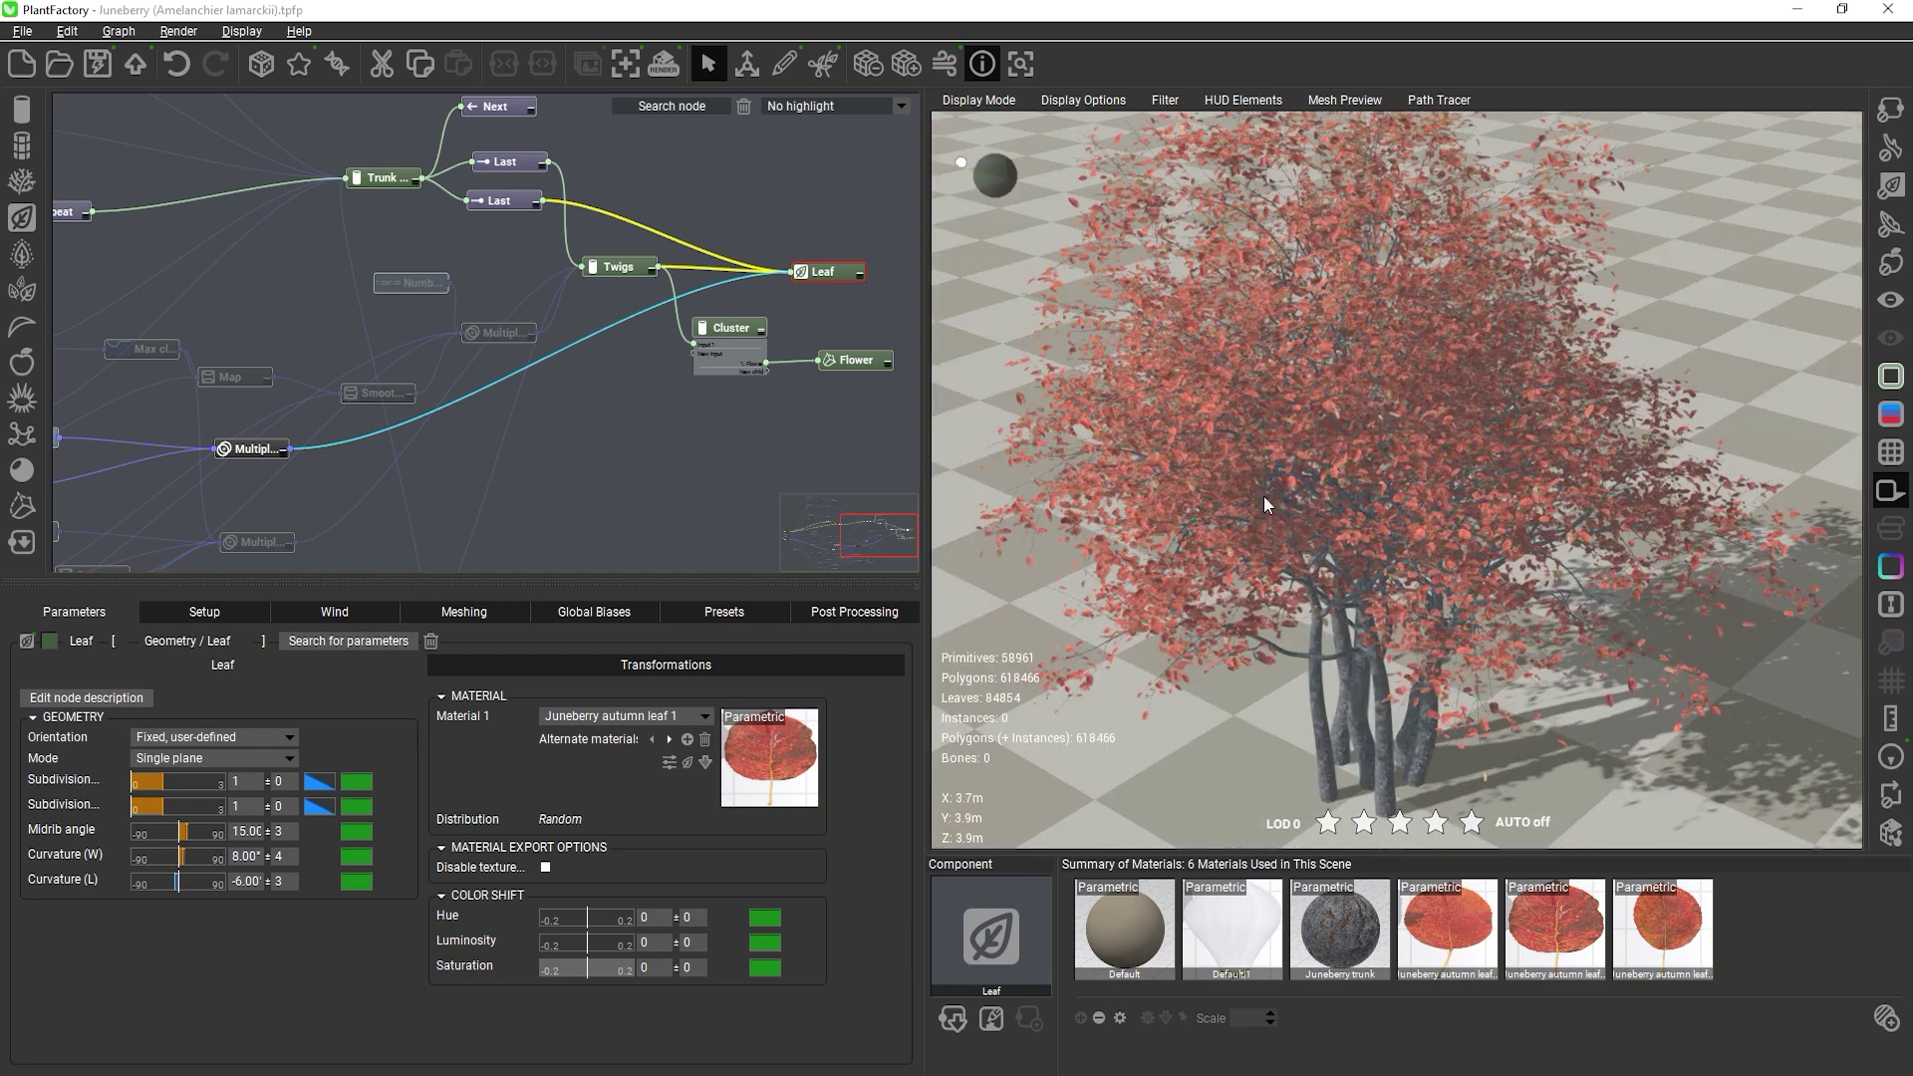
{"action": "left_click", "coordinate": [855, 613]}
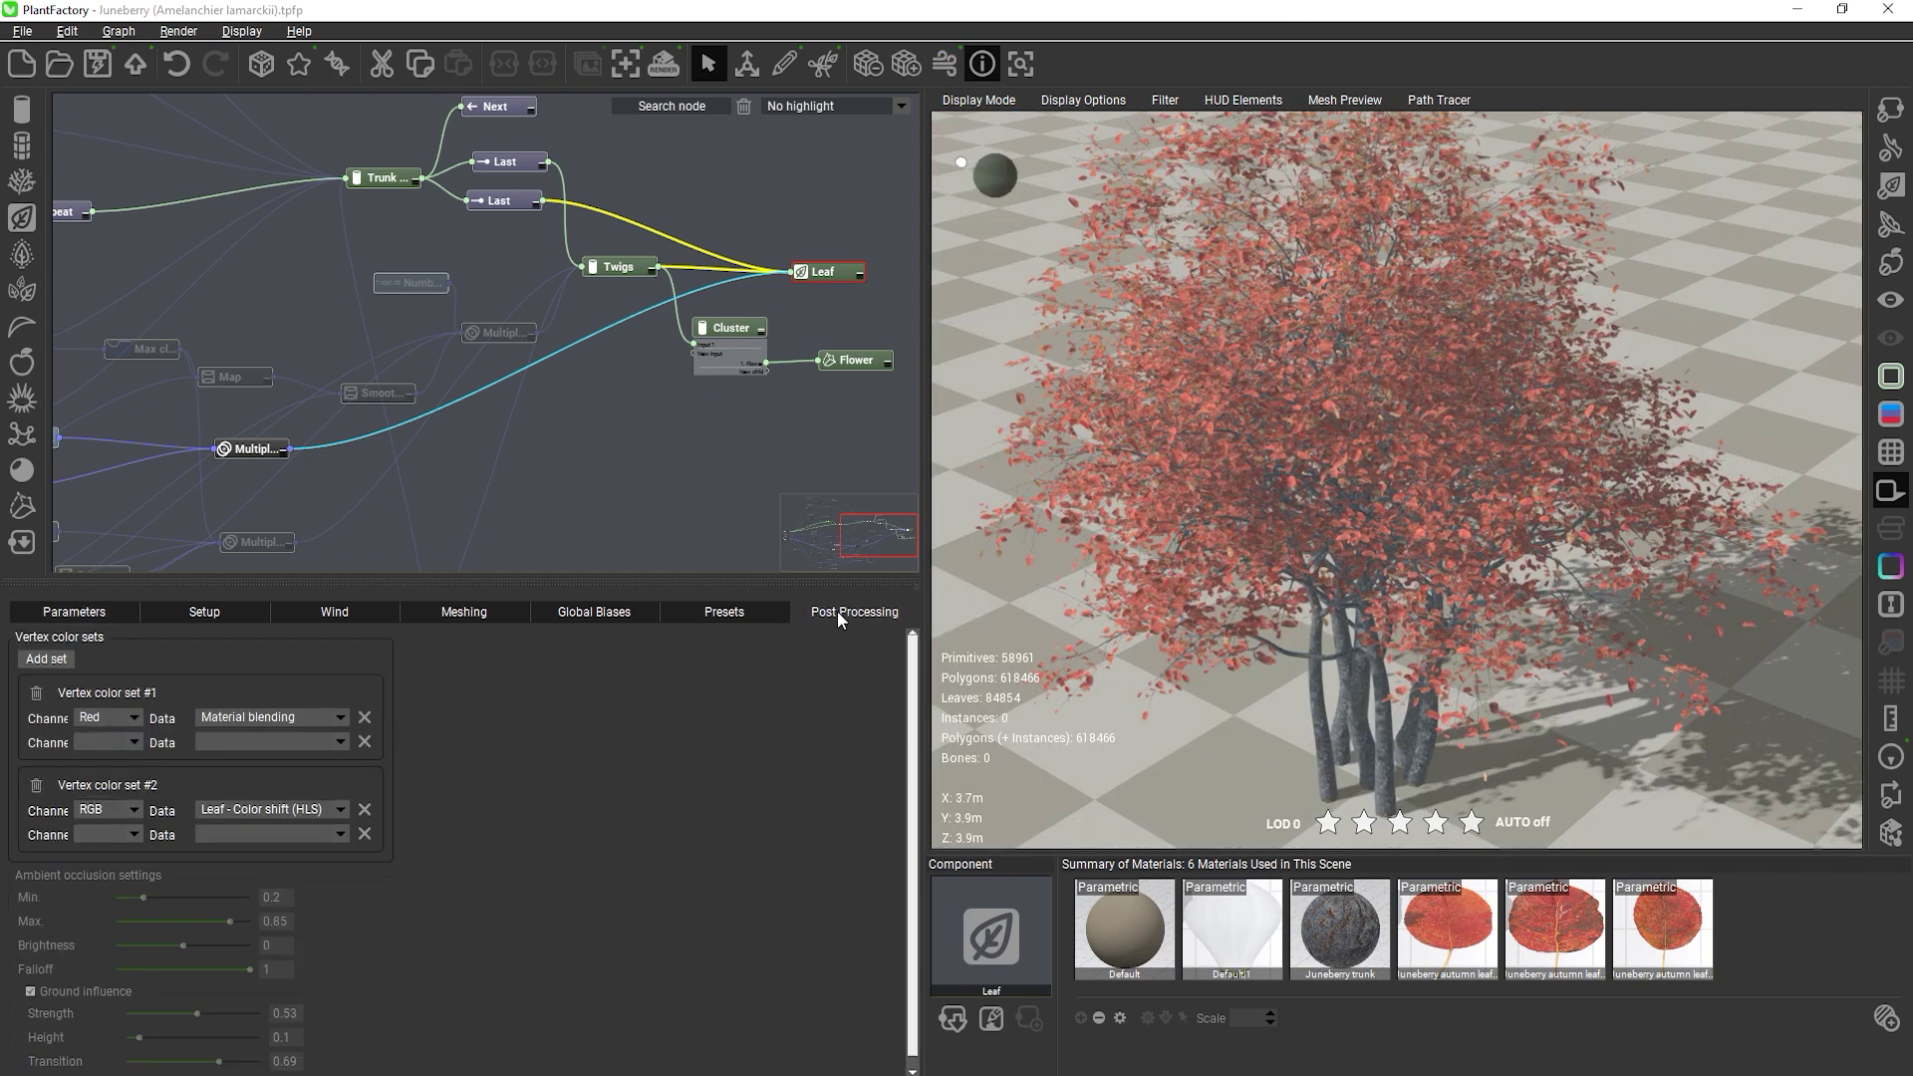
{"action": "left_click", "coordinate": [340, 810]}
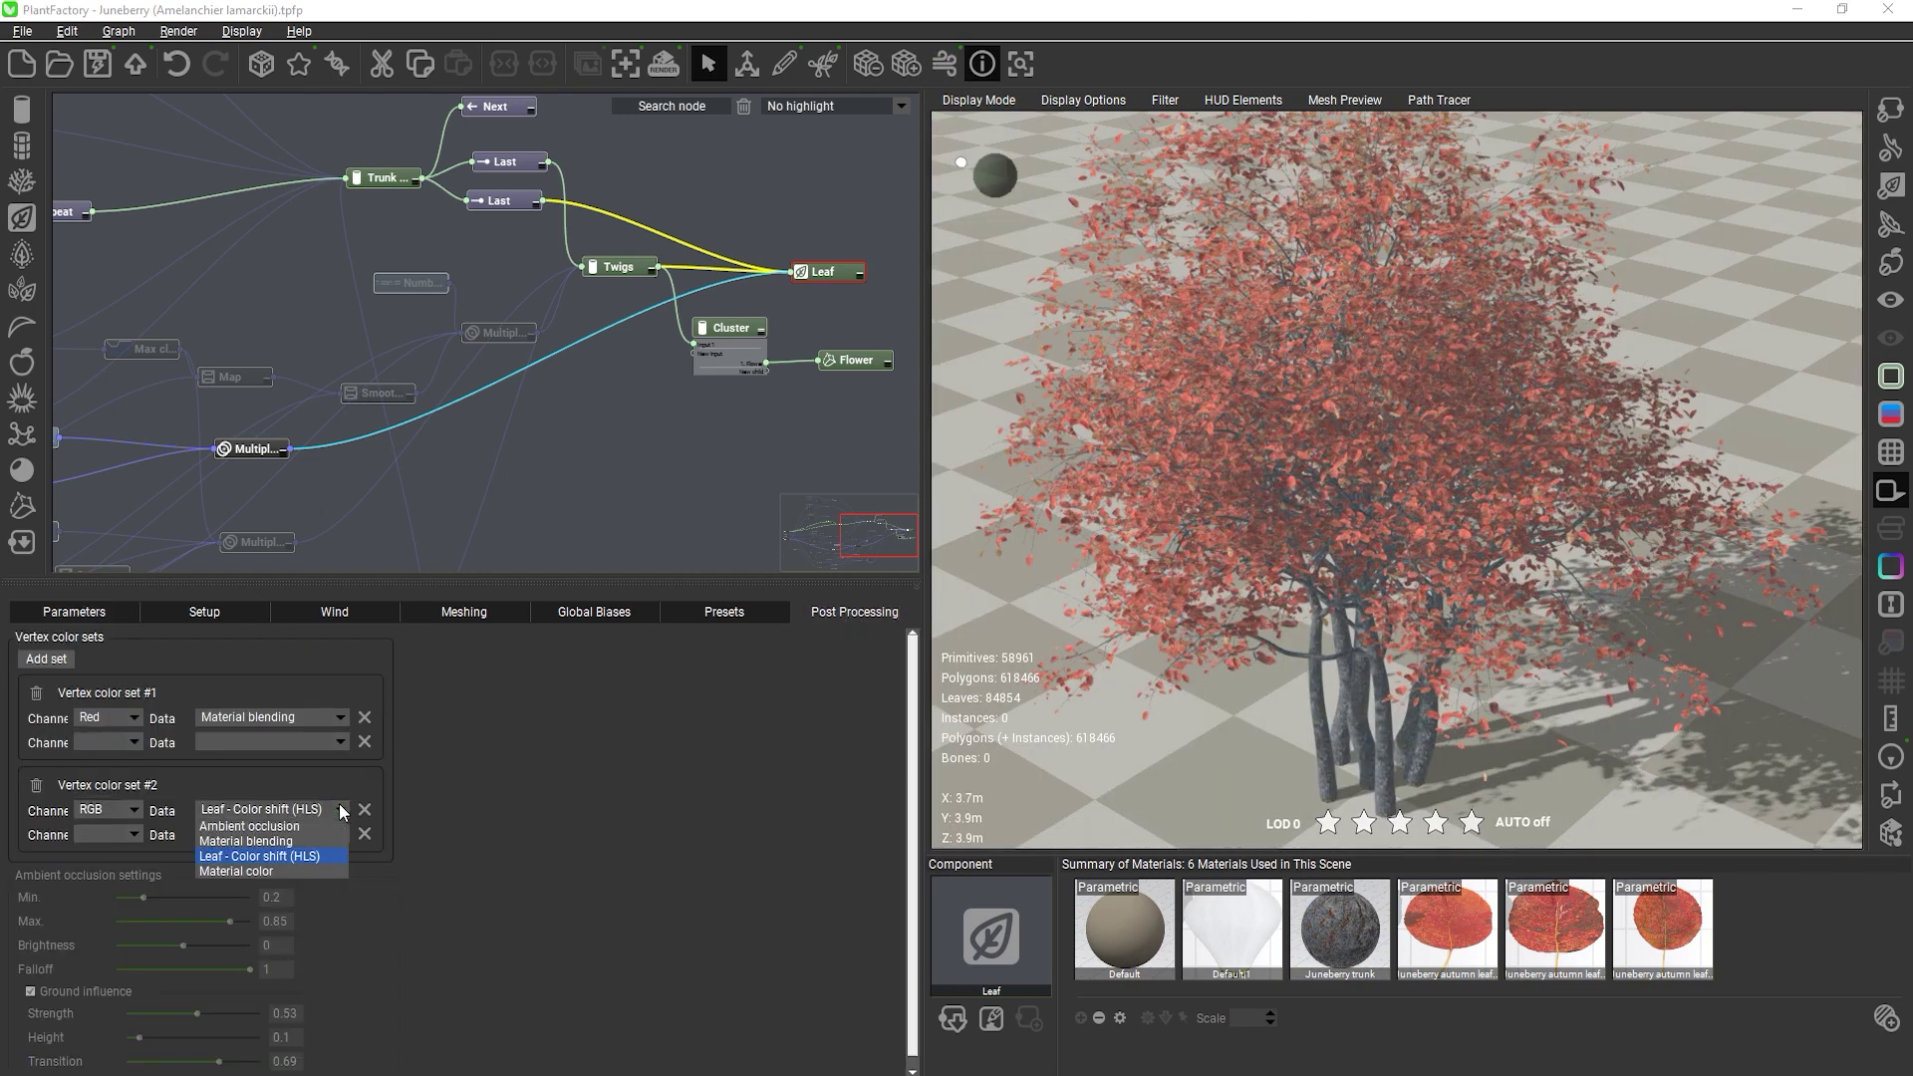
{"action": "left_click", "coordinate": [247, 870]}
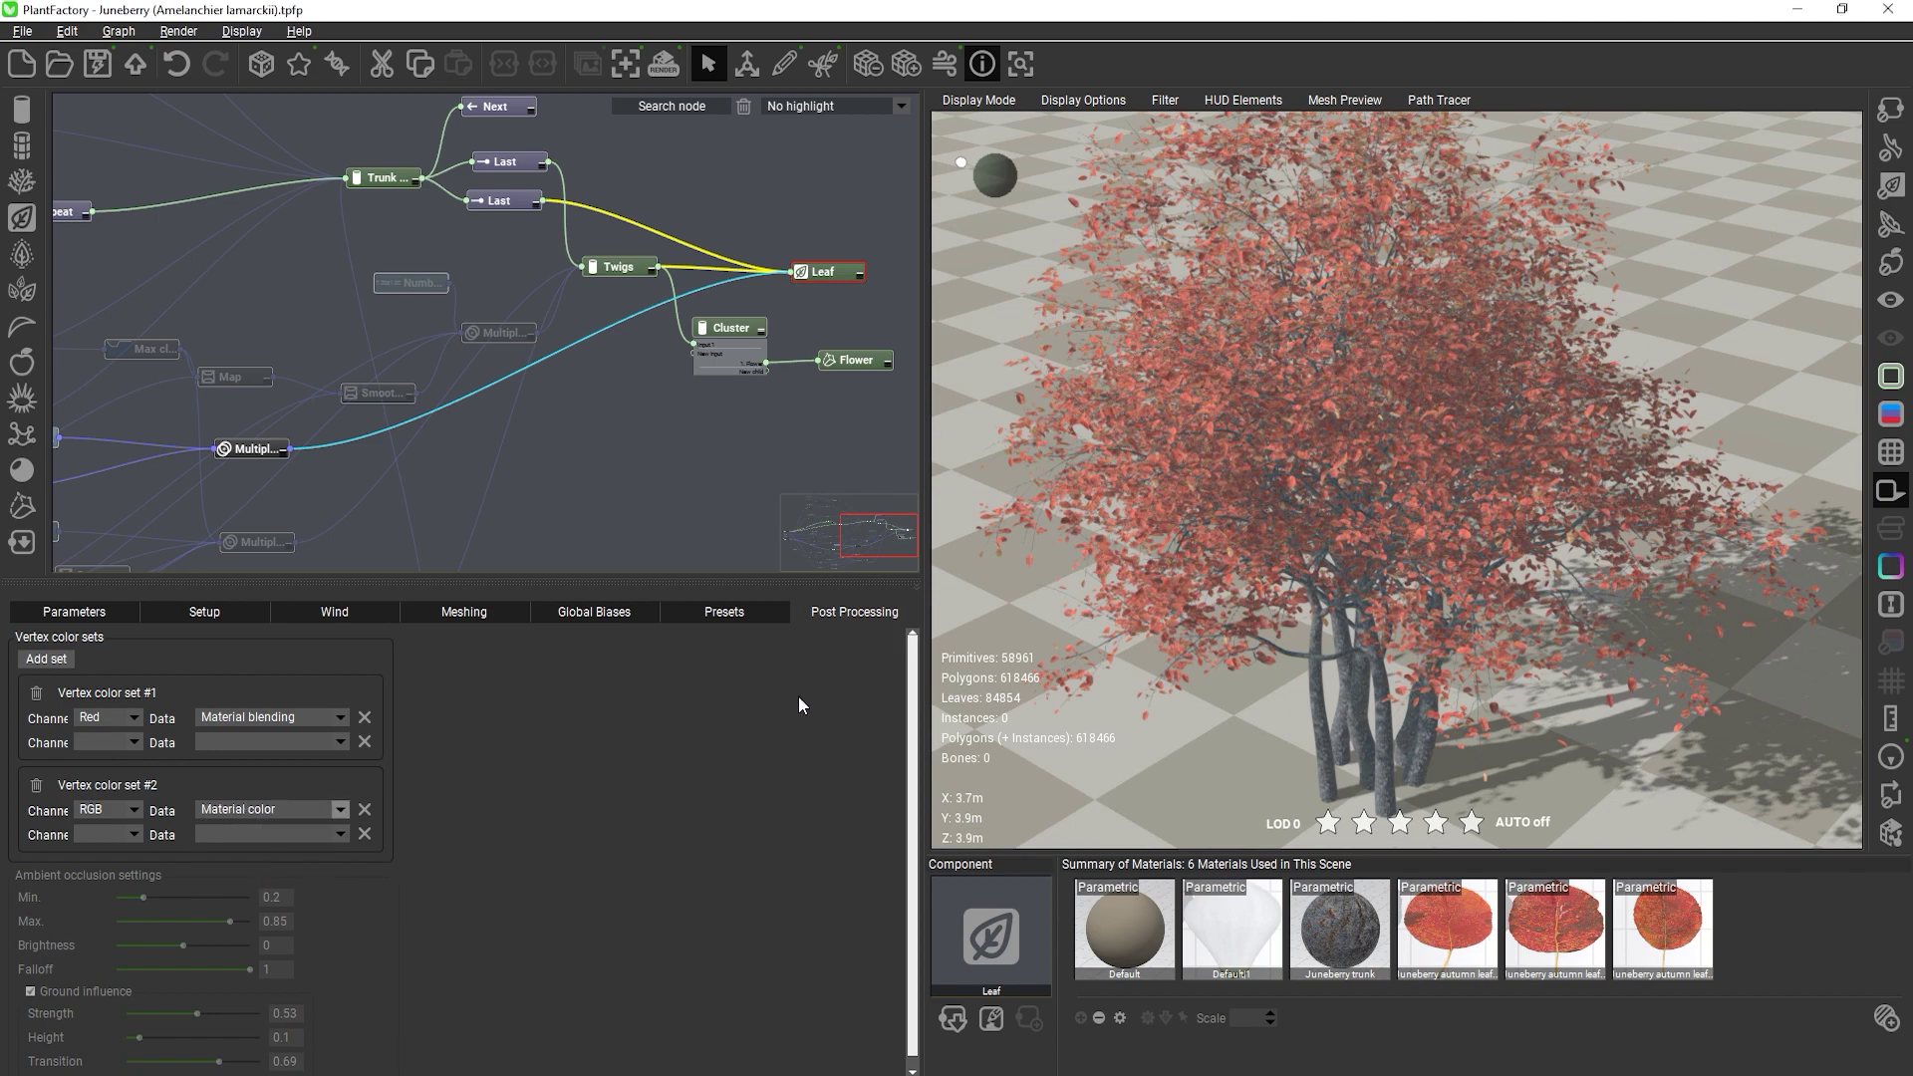
Orbit the tree and briefly toggle the checker texture on and off
{"action": "left_click_drag", "start_coordinate": [1318, 482], "coordinate": [1345, 561]}
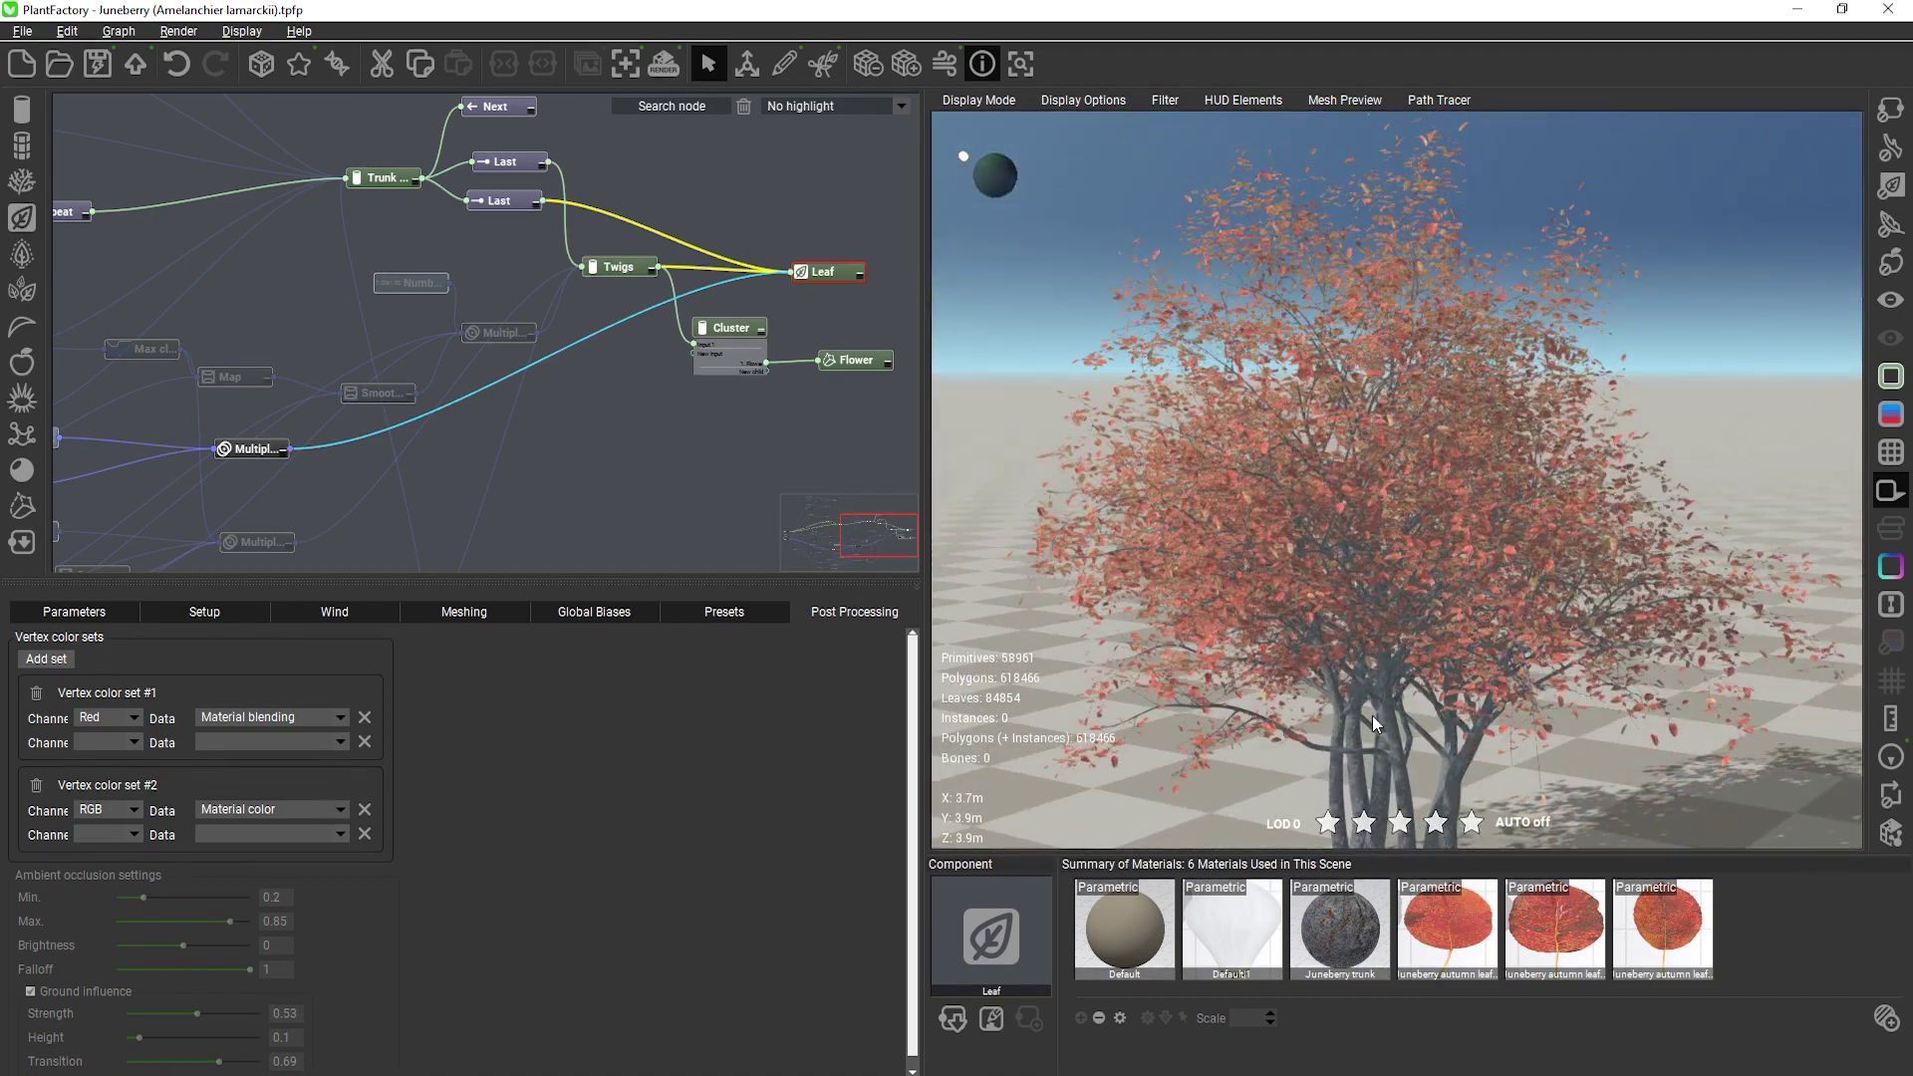
{"action": "left_click", "coordinate": [1890, 451]}
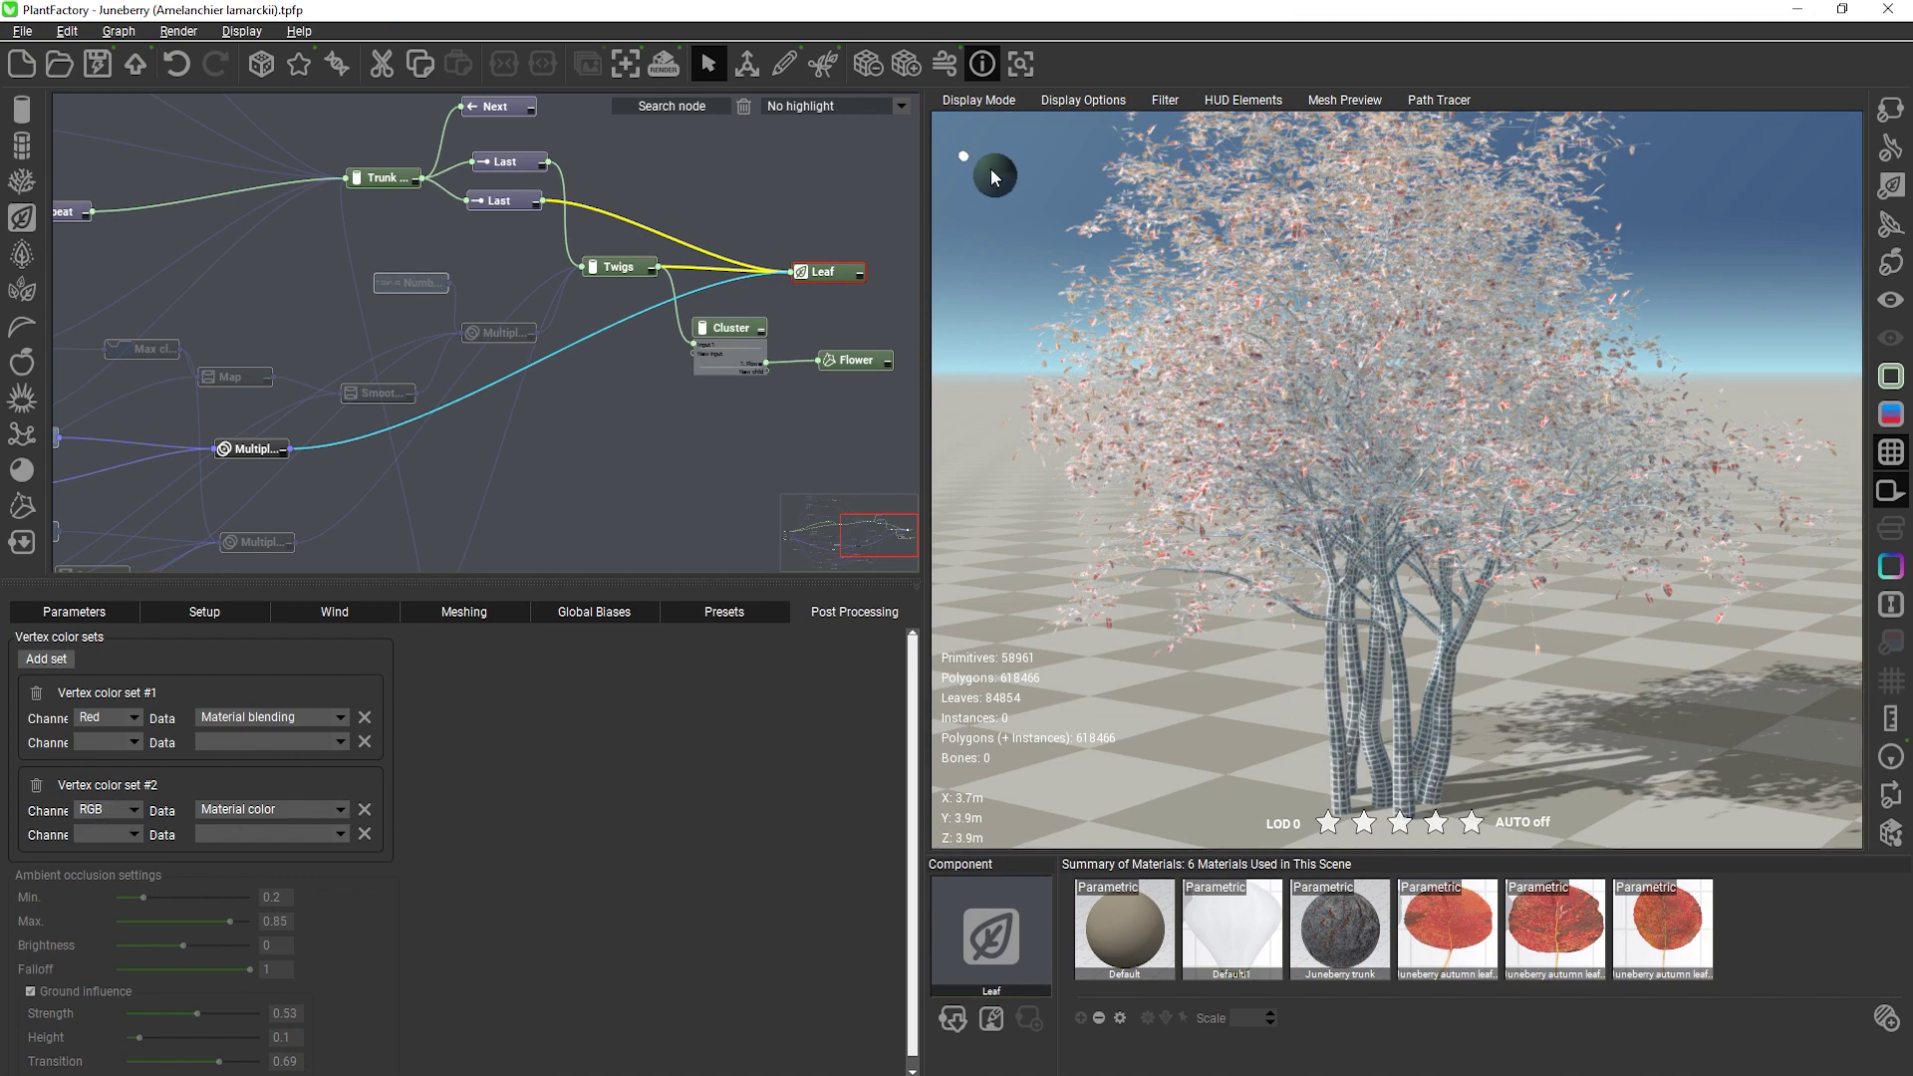
{"action": "left_click", "coordinate": [1890, 451]}
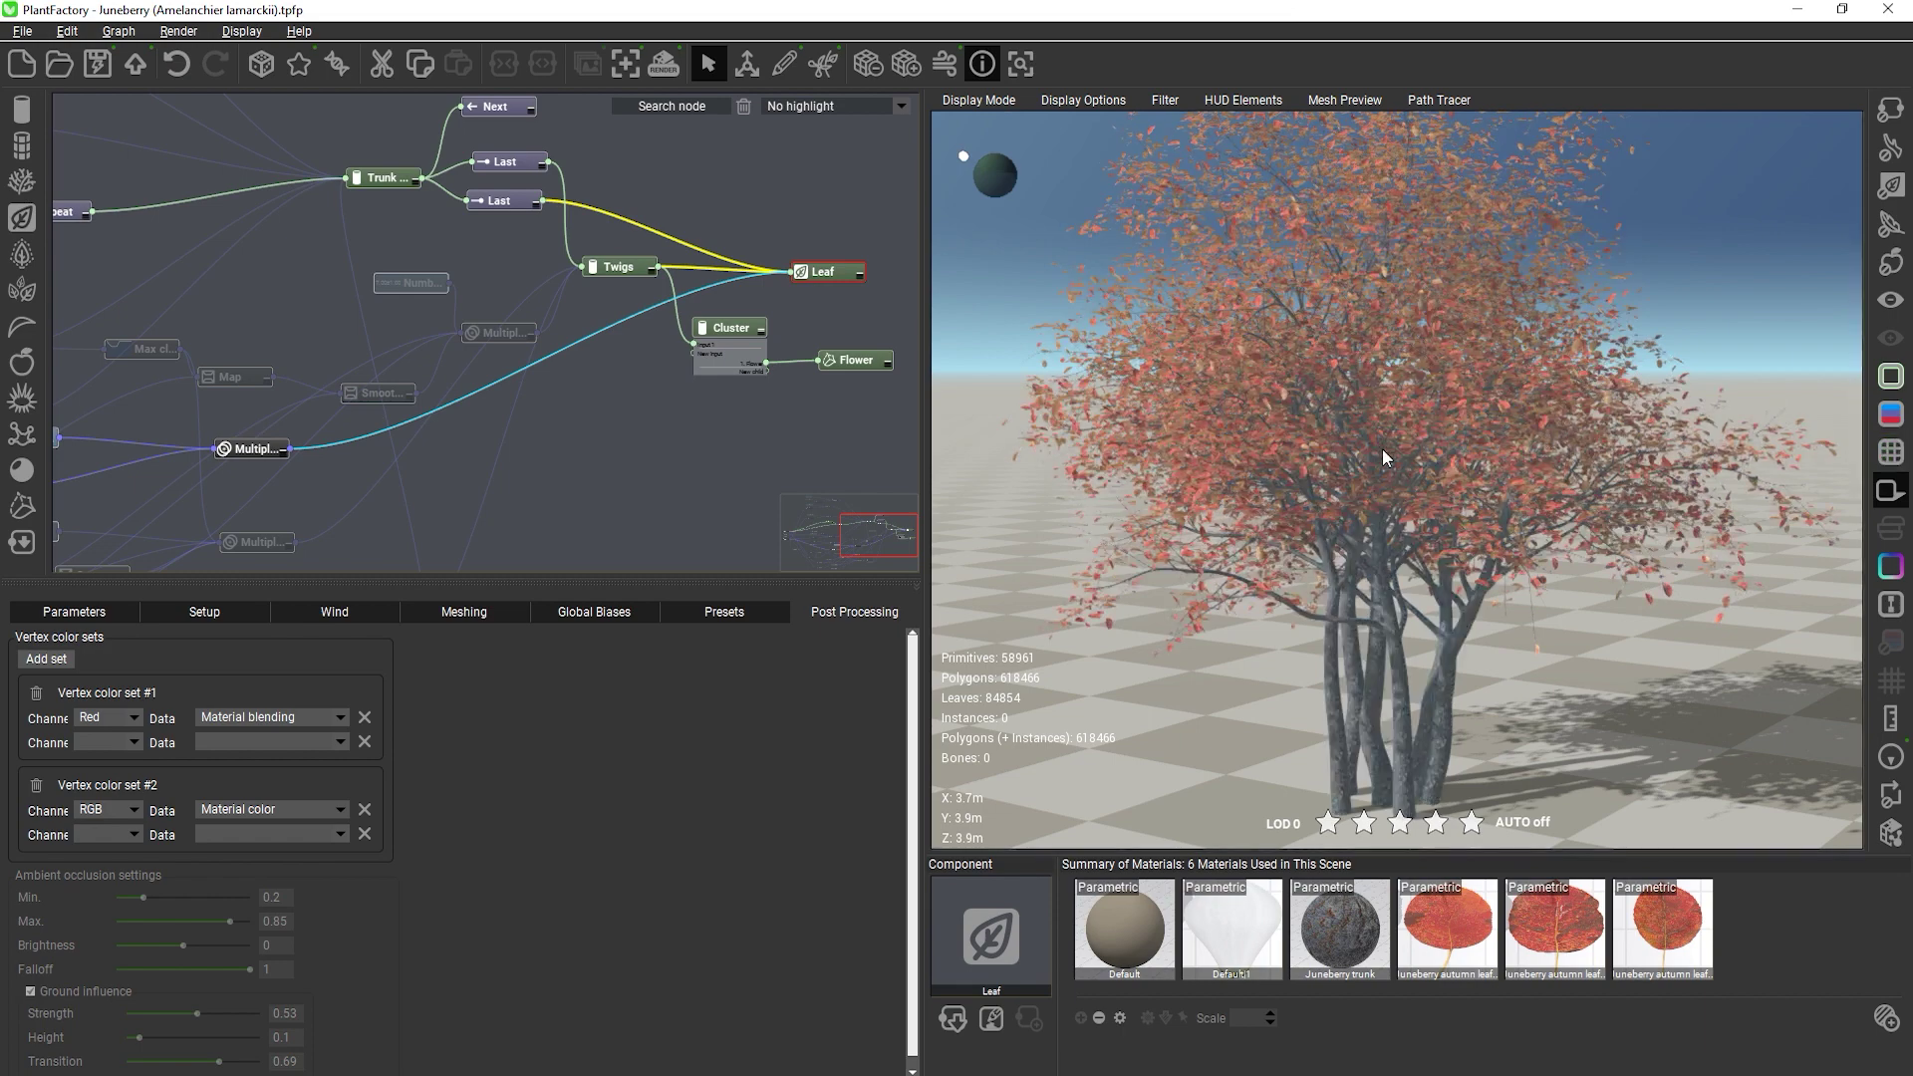
Preview Vertex Color Set #2 up close, briefly toggling the wireframe overlay
{"action": "left_click", "coordinate": [990, 99]}
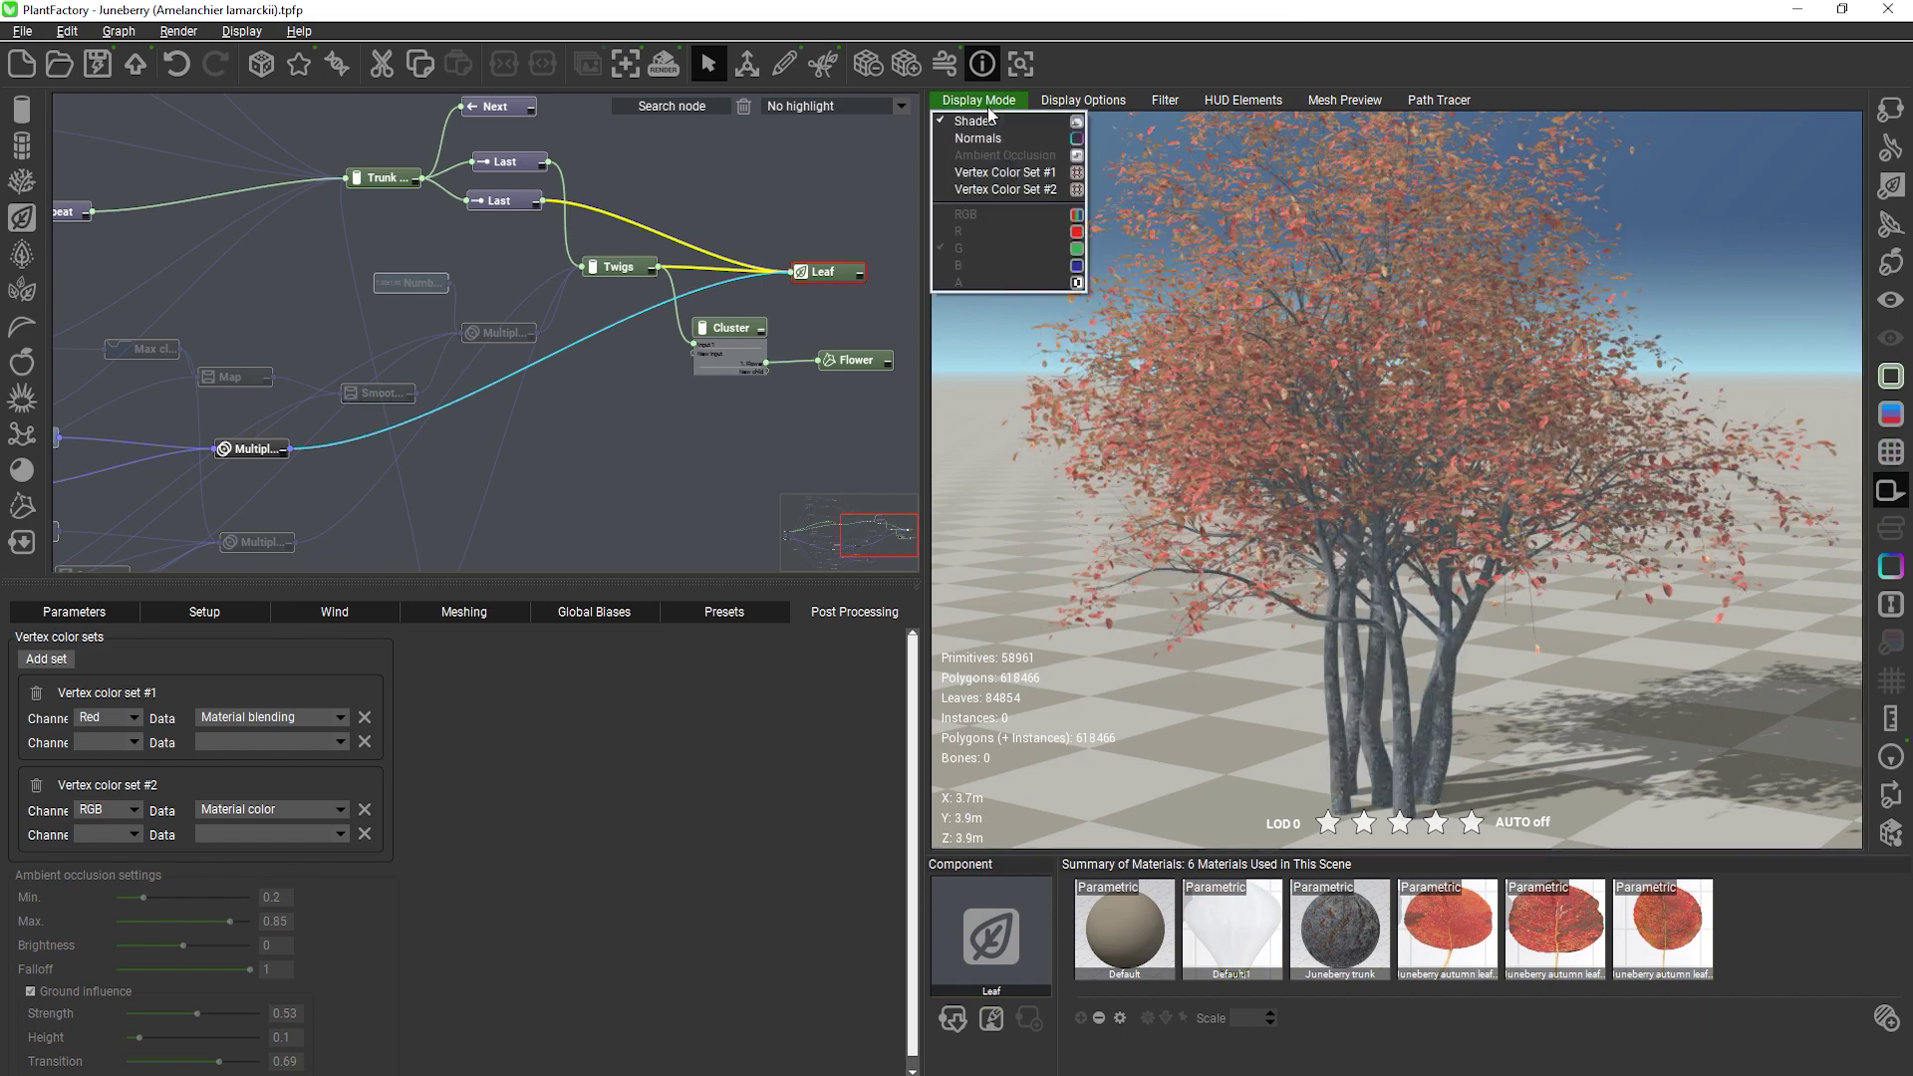
{"action": "left_click", "coordinate": [982, 188]}
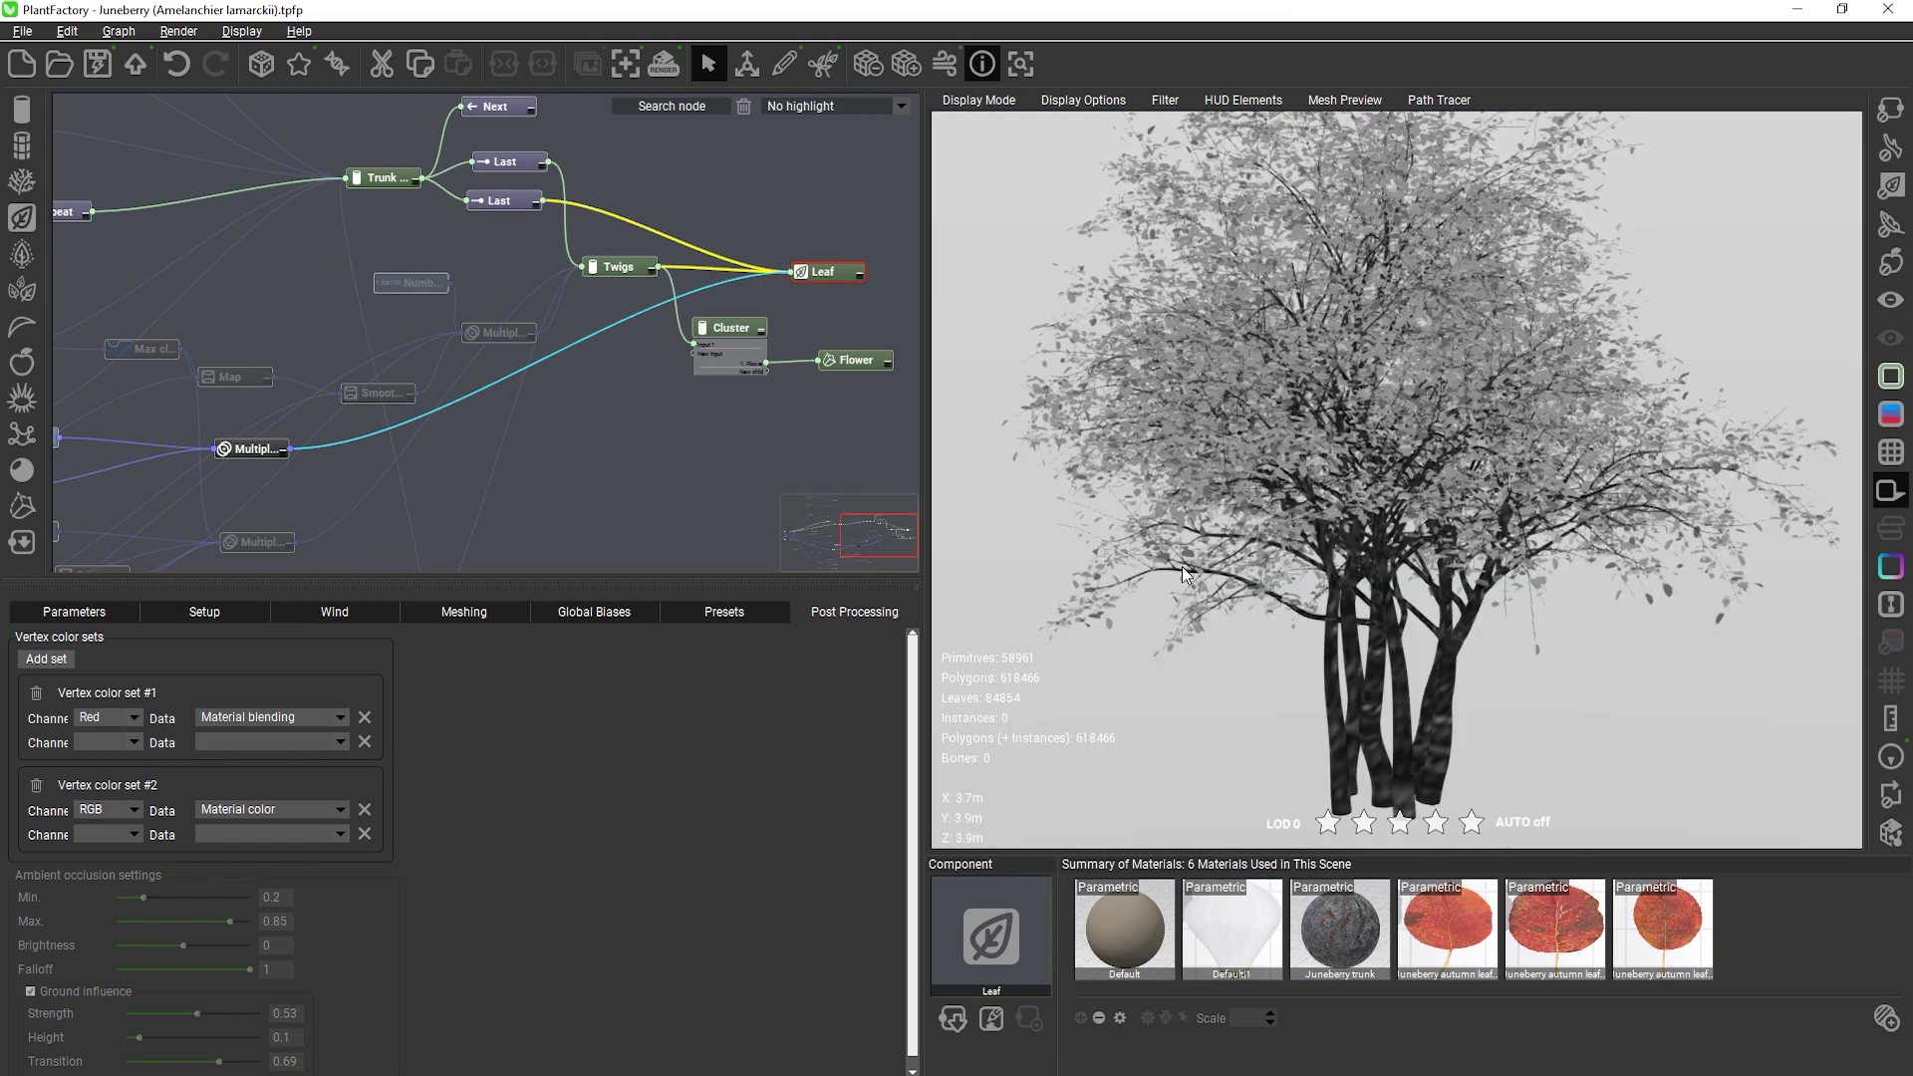
{"action": "scroll", "coordinate": [1367, 732], "scroll_direction": "up", "scroll_amount": 5}
{"action": "left_click", "coordinate": [1890, 451]}
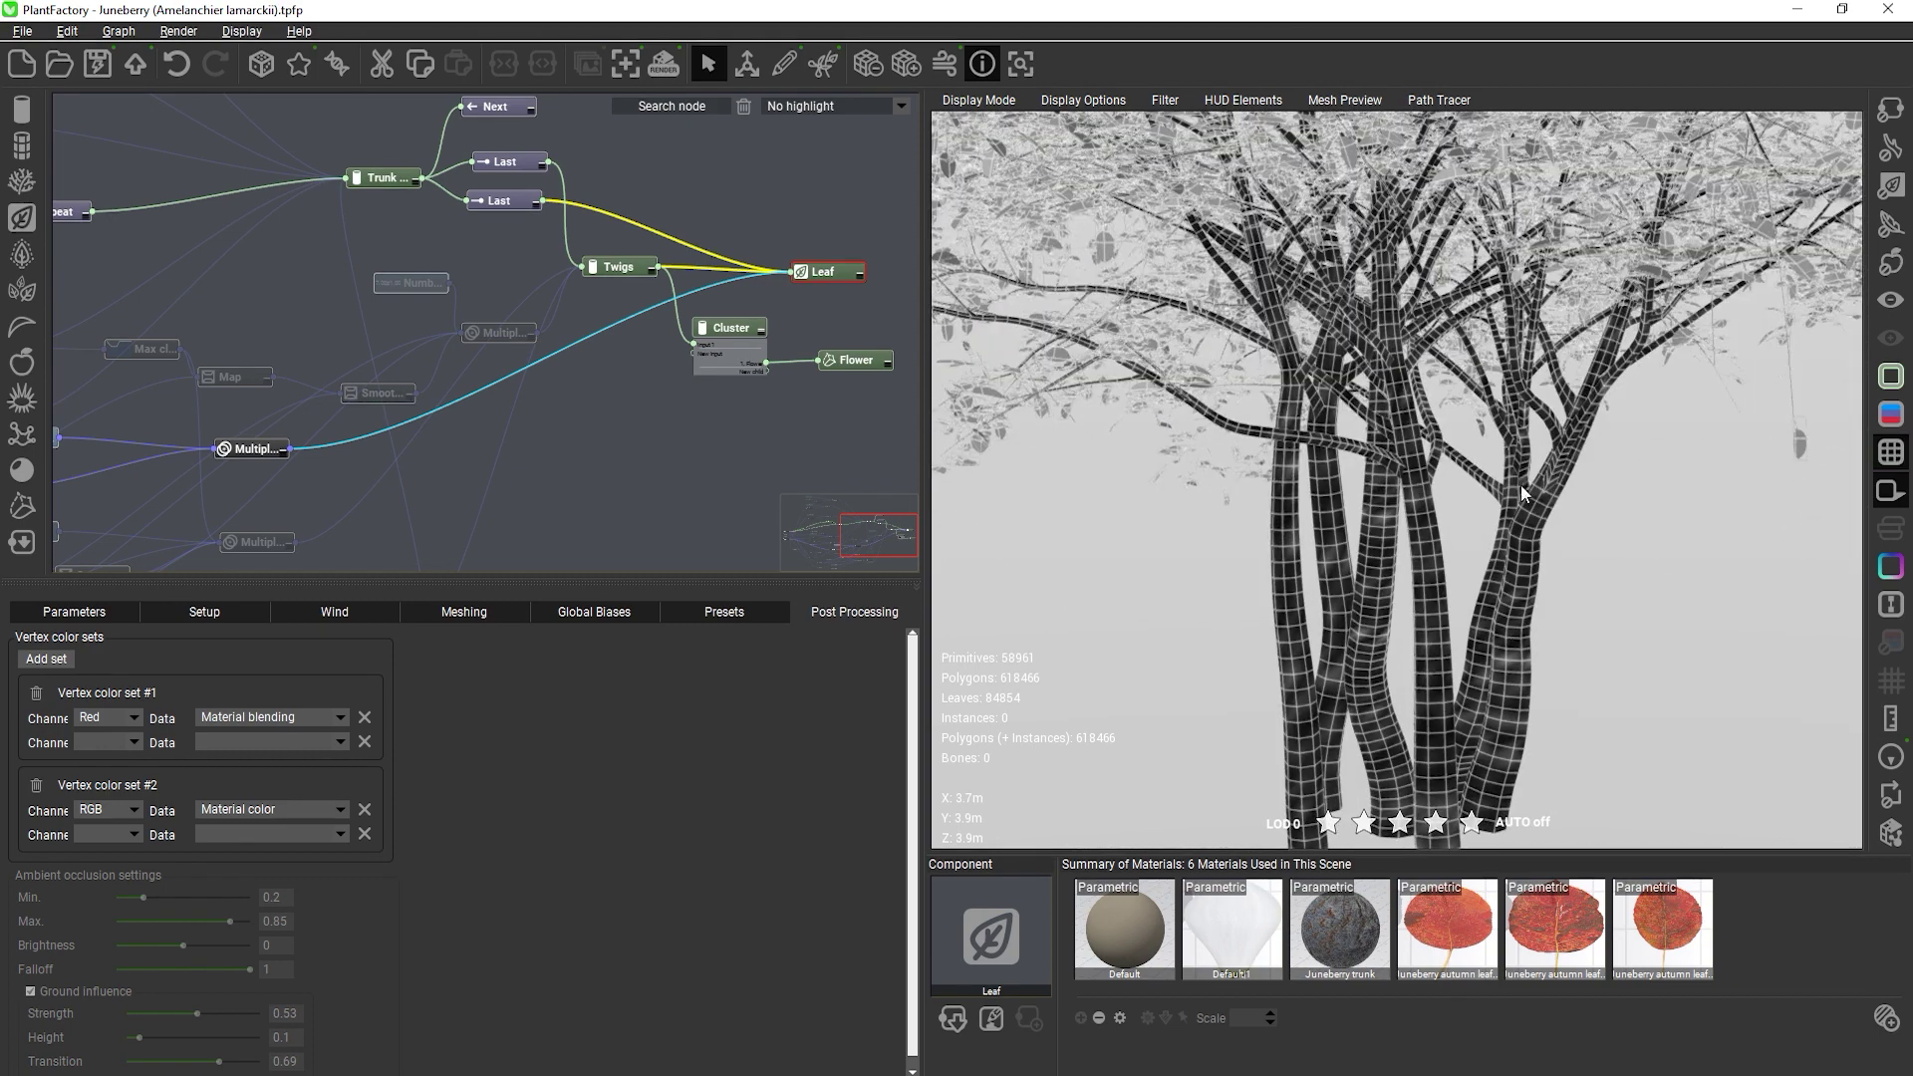
{"action": "left_click", "coordinate": [1890, 451]}
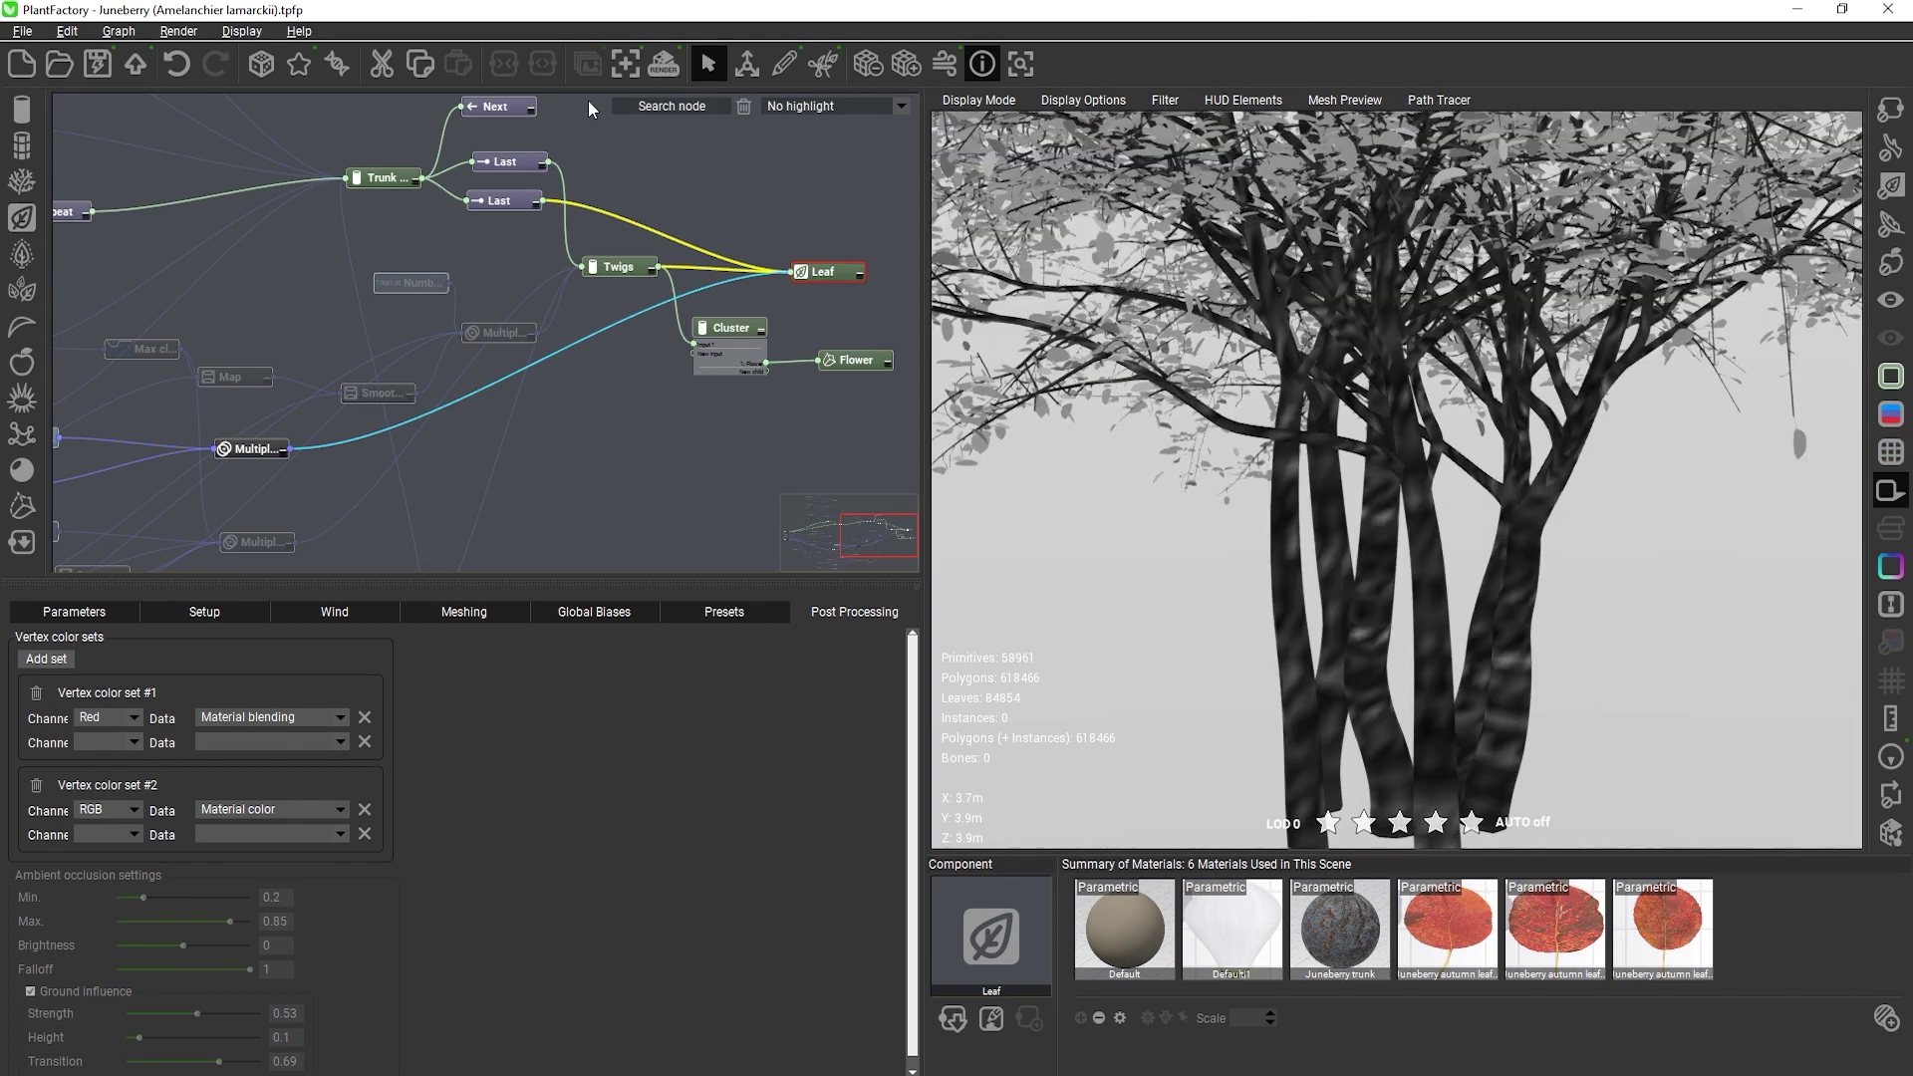
Subdivide the tree mesh, raising the polygon count from 618,466 to 1,016,265
{"action": "left_click", "coordinate": [902, 66]}
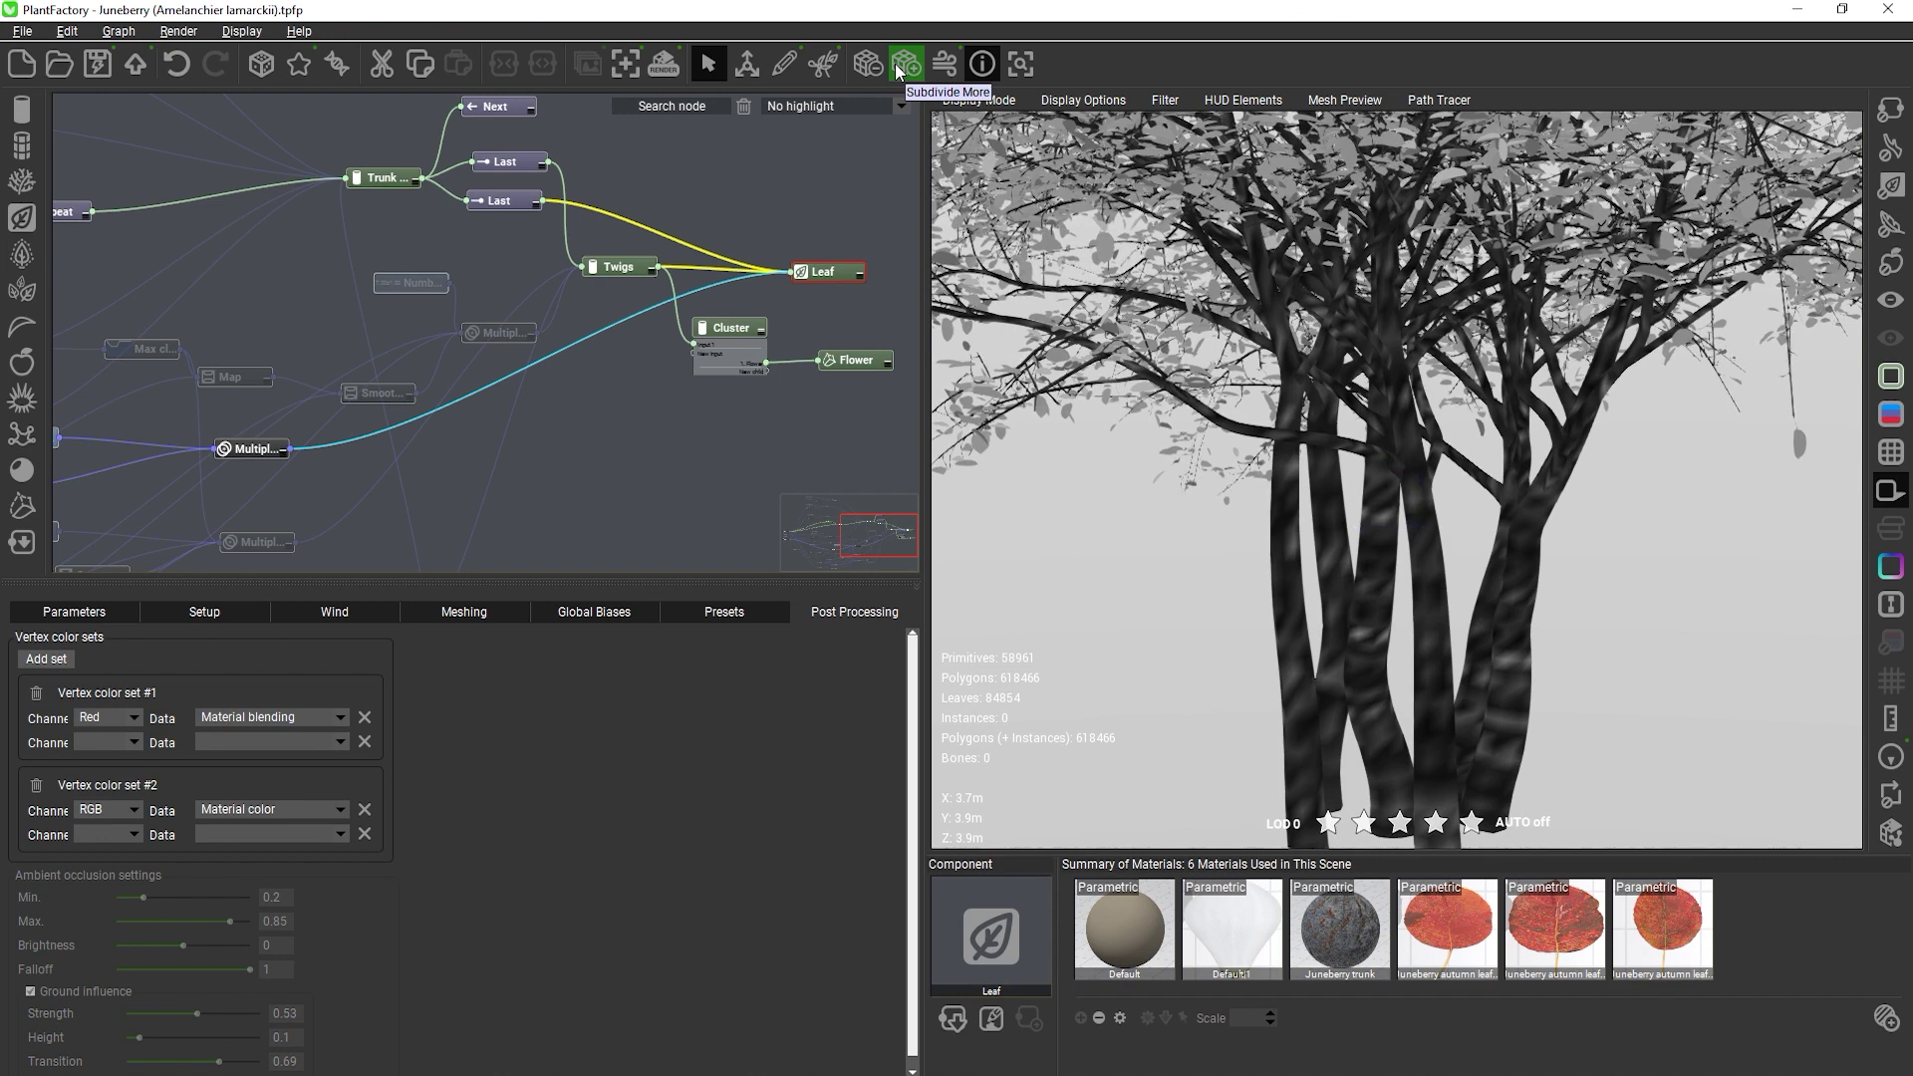
{"action": "left_click", "coordinate": [902, 66]}
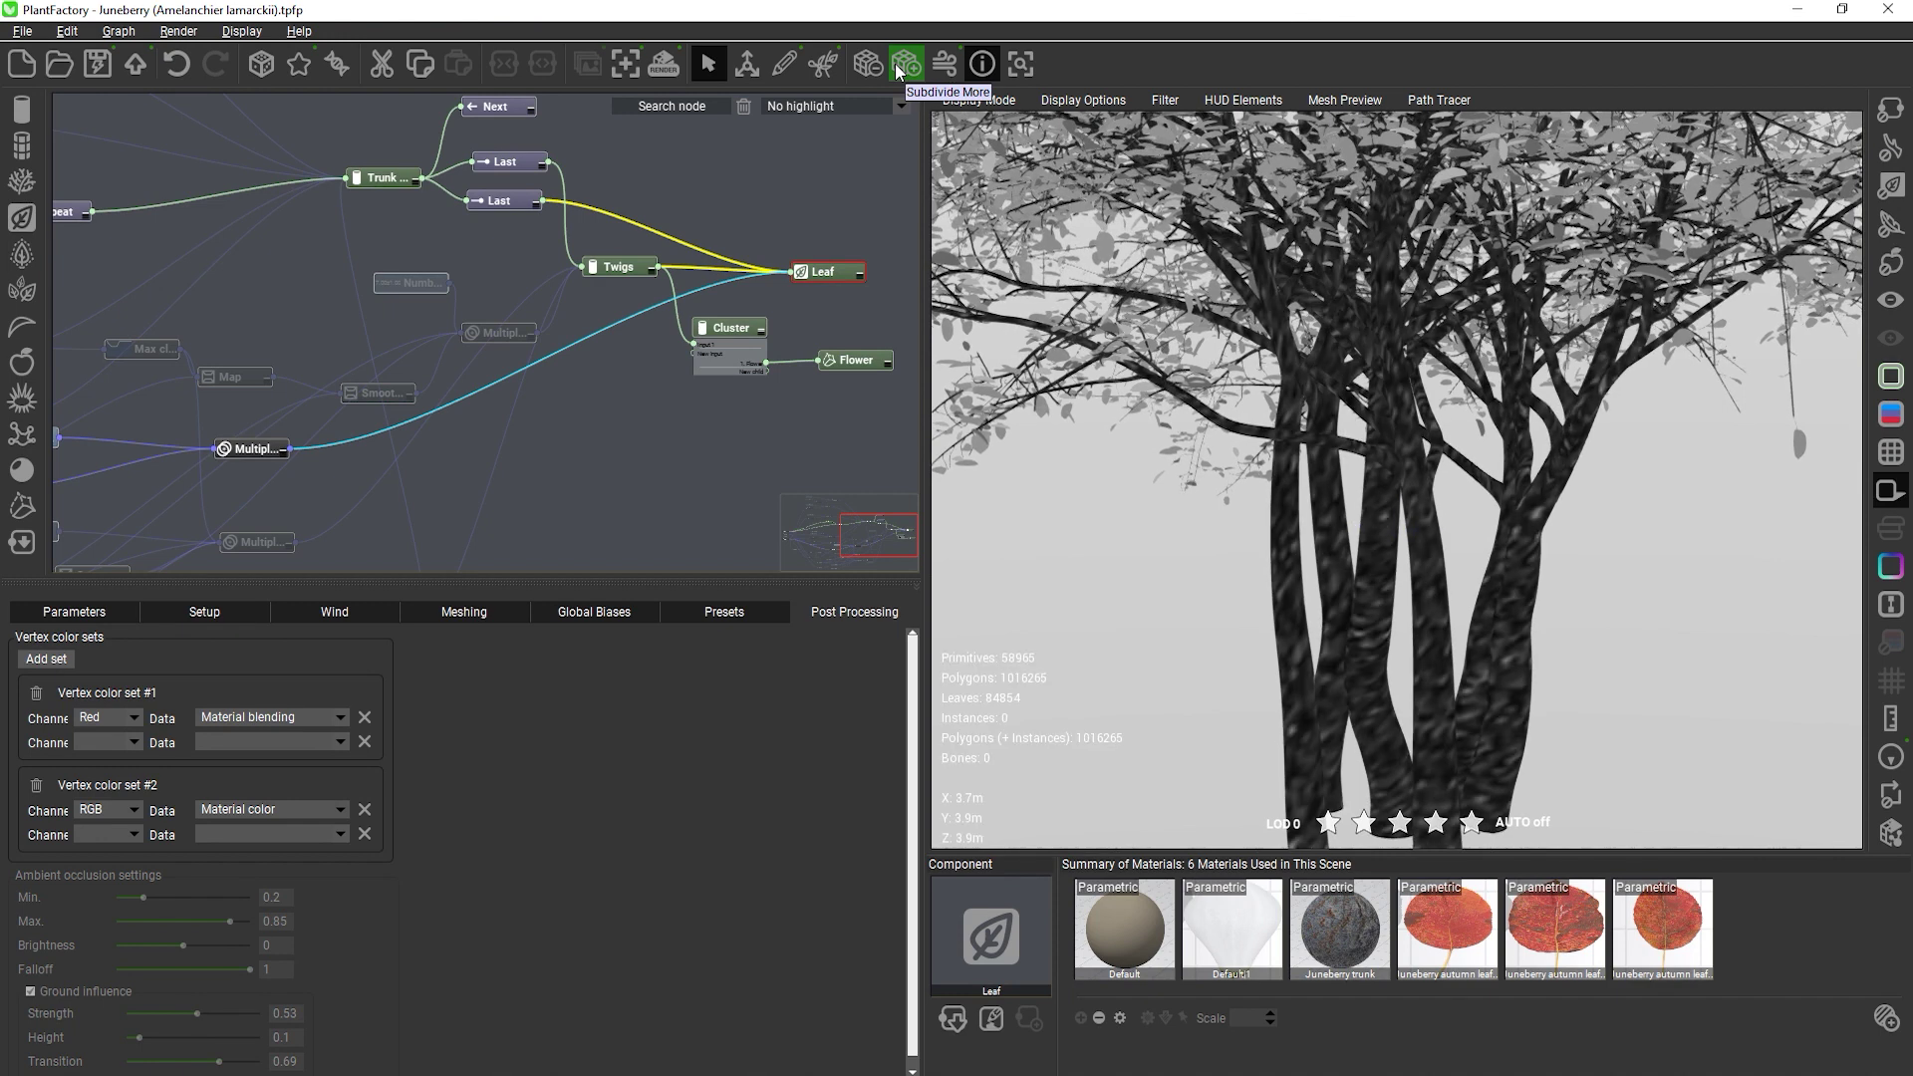
{"action": "scroll", "coordinate": [1237, 371], "scroll_direction": "down", "scroll_amount": 5}
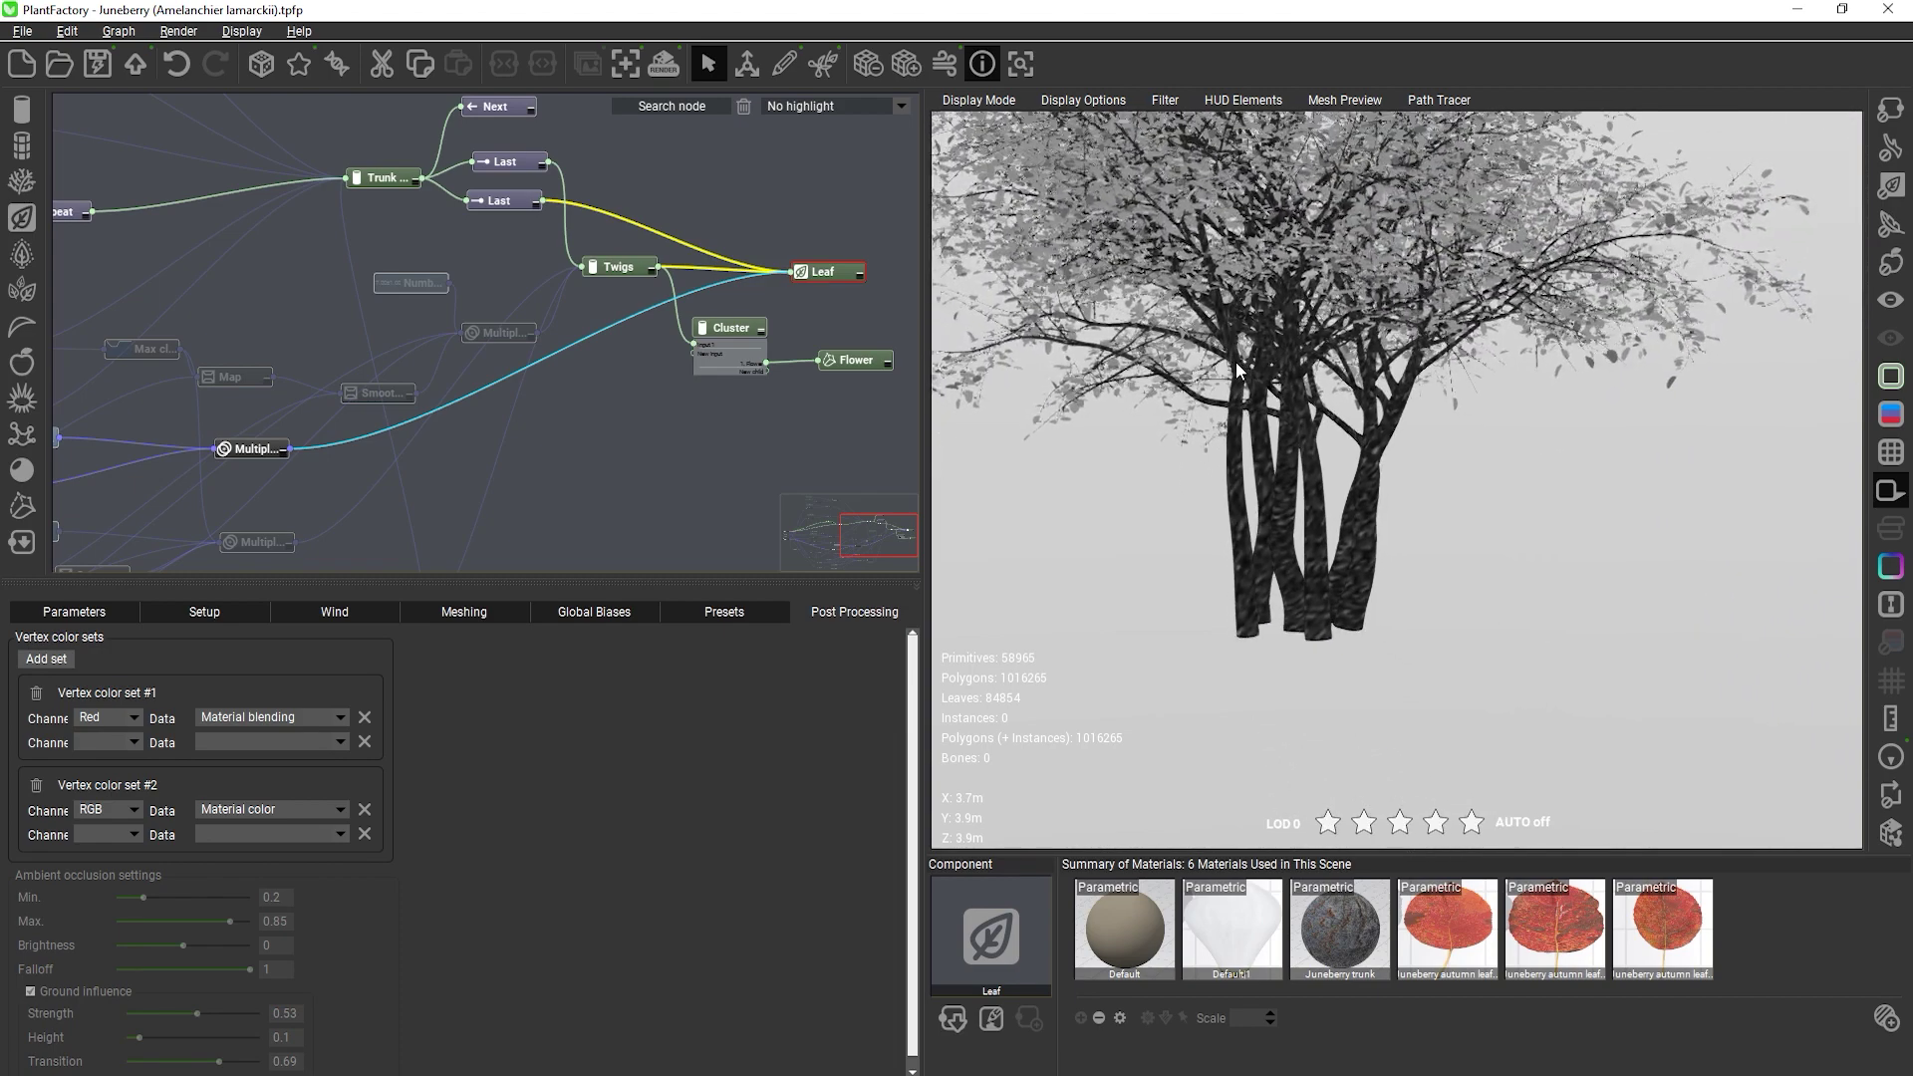
{"action": "scroll", "coordinate": [1237, 371], "scroll_direction": "up", "scroll_amount": 5}
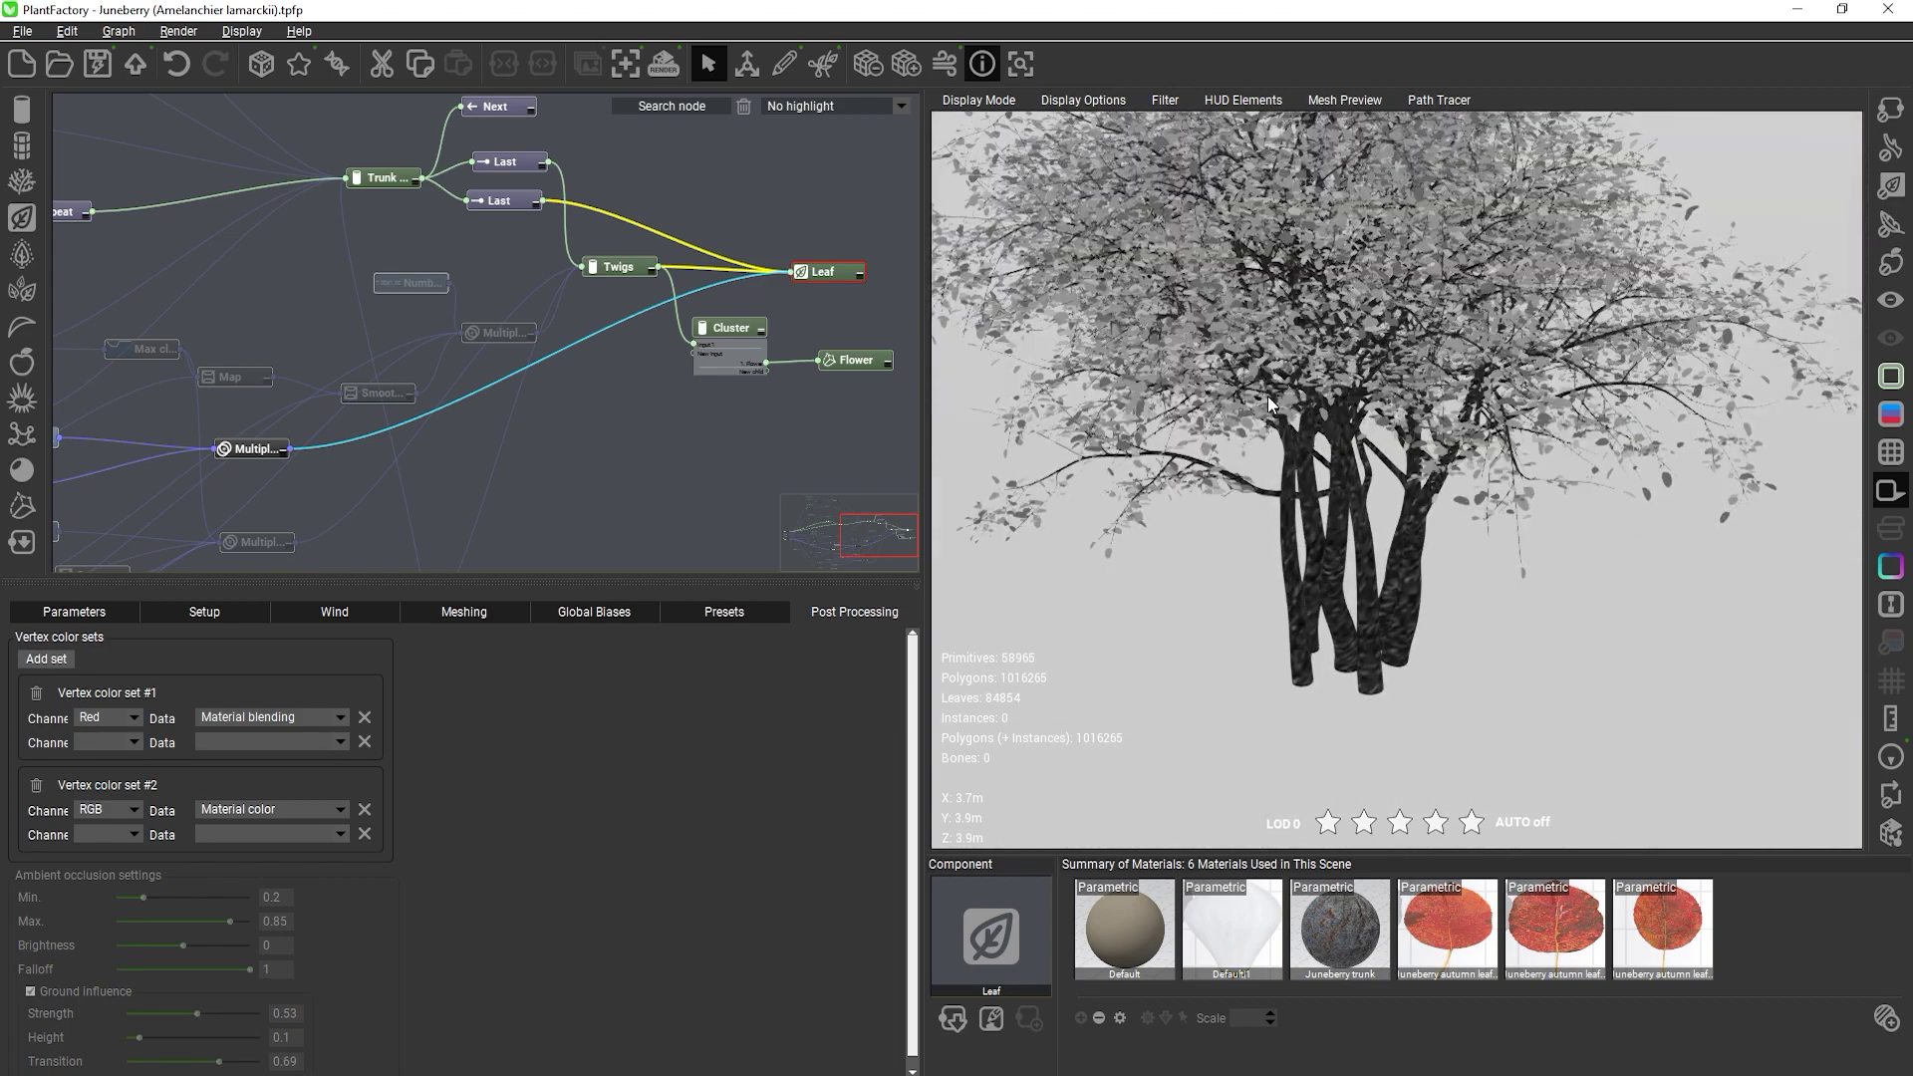
Return to Shaded display, reframe the tree, and briefly toggle the wireframe overlay
{"action": "left_click", "coordinate": [964, 102]}
{"action": "left_click", "coordinate": [976, 211]}
{"action": "middle_click_drag", "start_coordinate": [1180, 453], "coordinate": [1193, 578]}
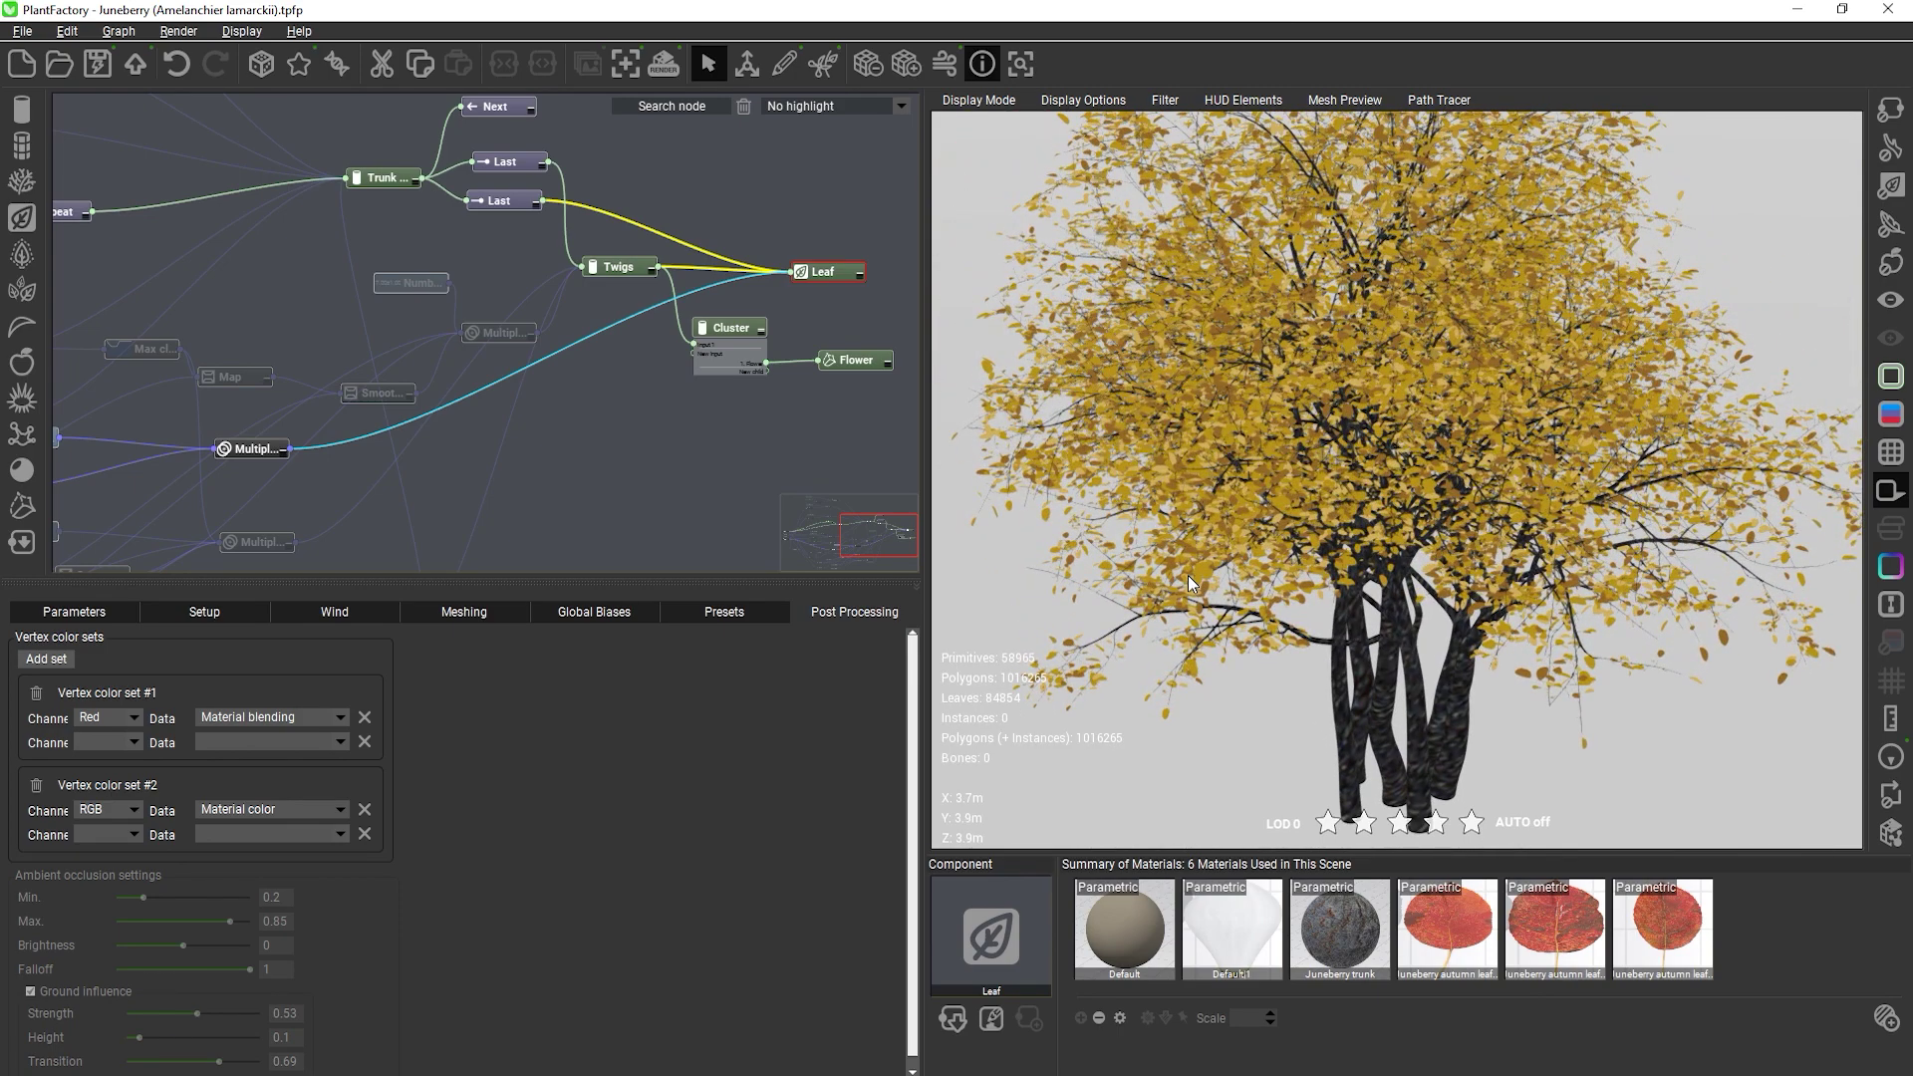
{"action": "left_click", "coordinate": [1891, 451]}
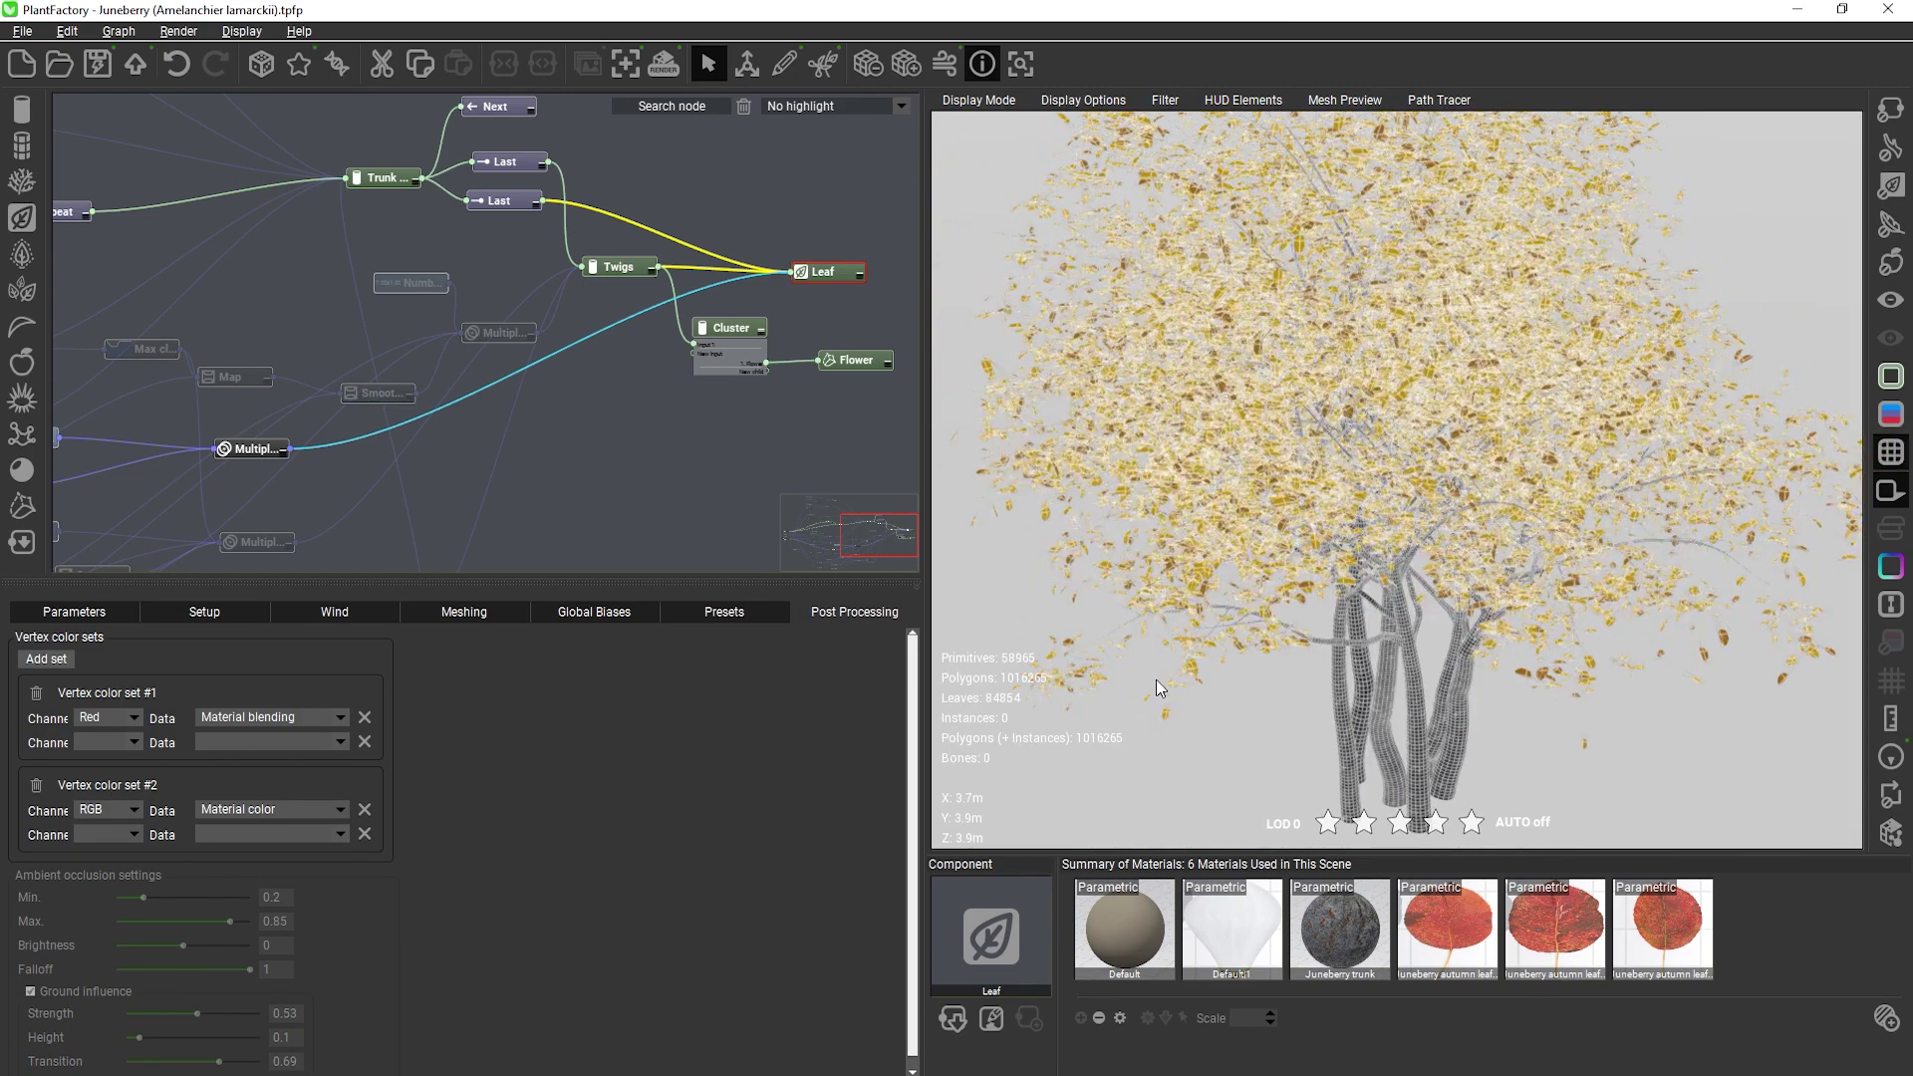
{"action": "left_click", "coordinate": [1891, 451]}
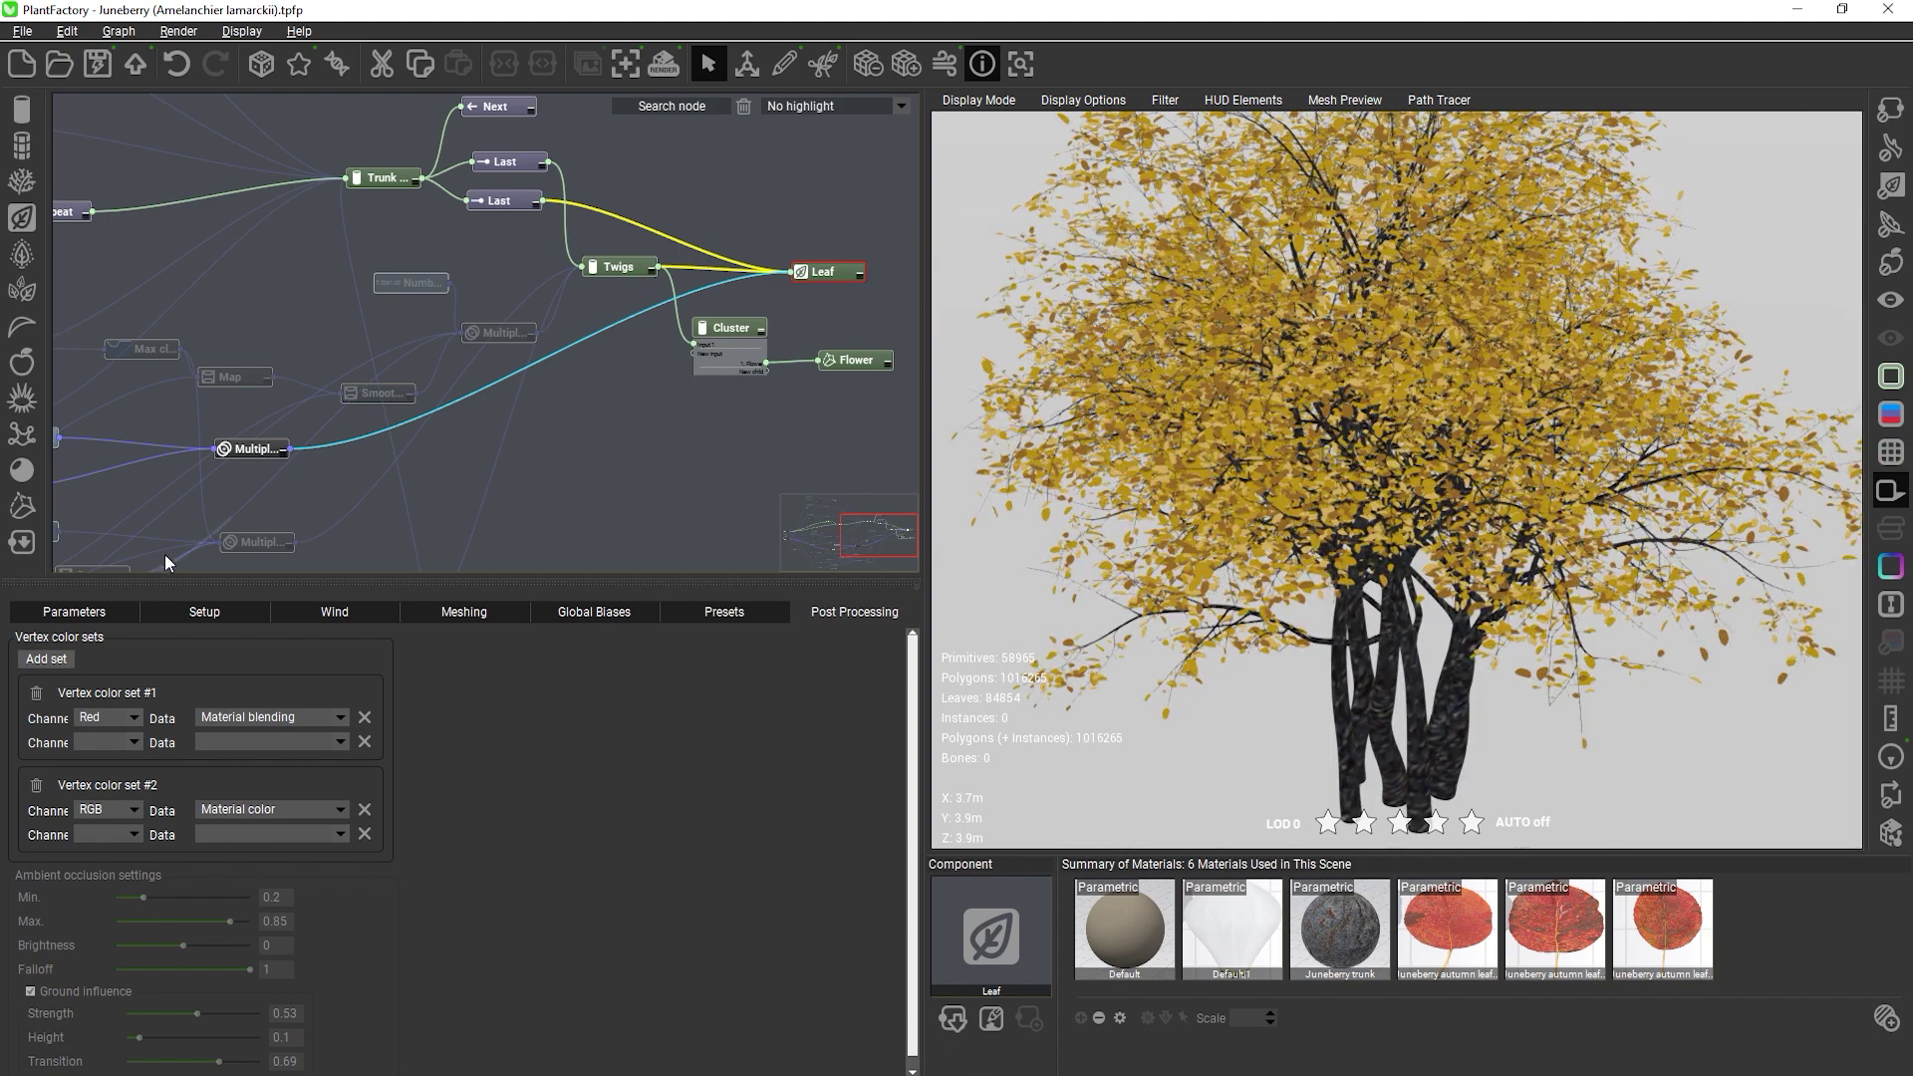
Inspect the Juneberry Autumn Leaf 1 leaf editor, then return to vertex color settings
{"action": "left_click", "coordinate": [80, 611]}
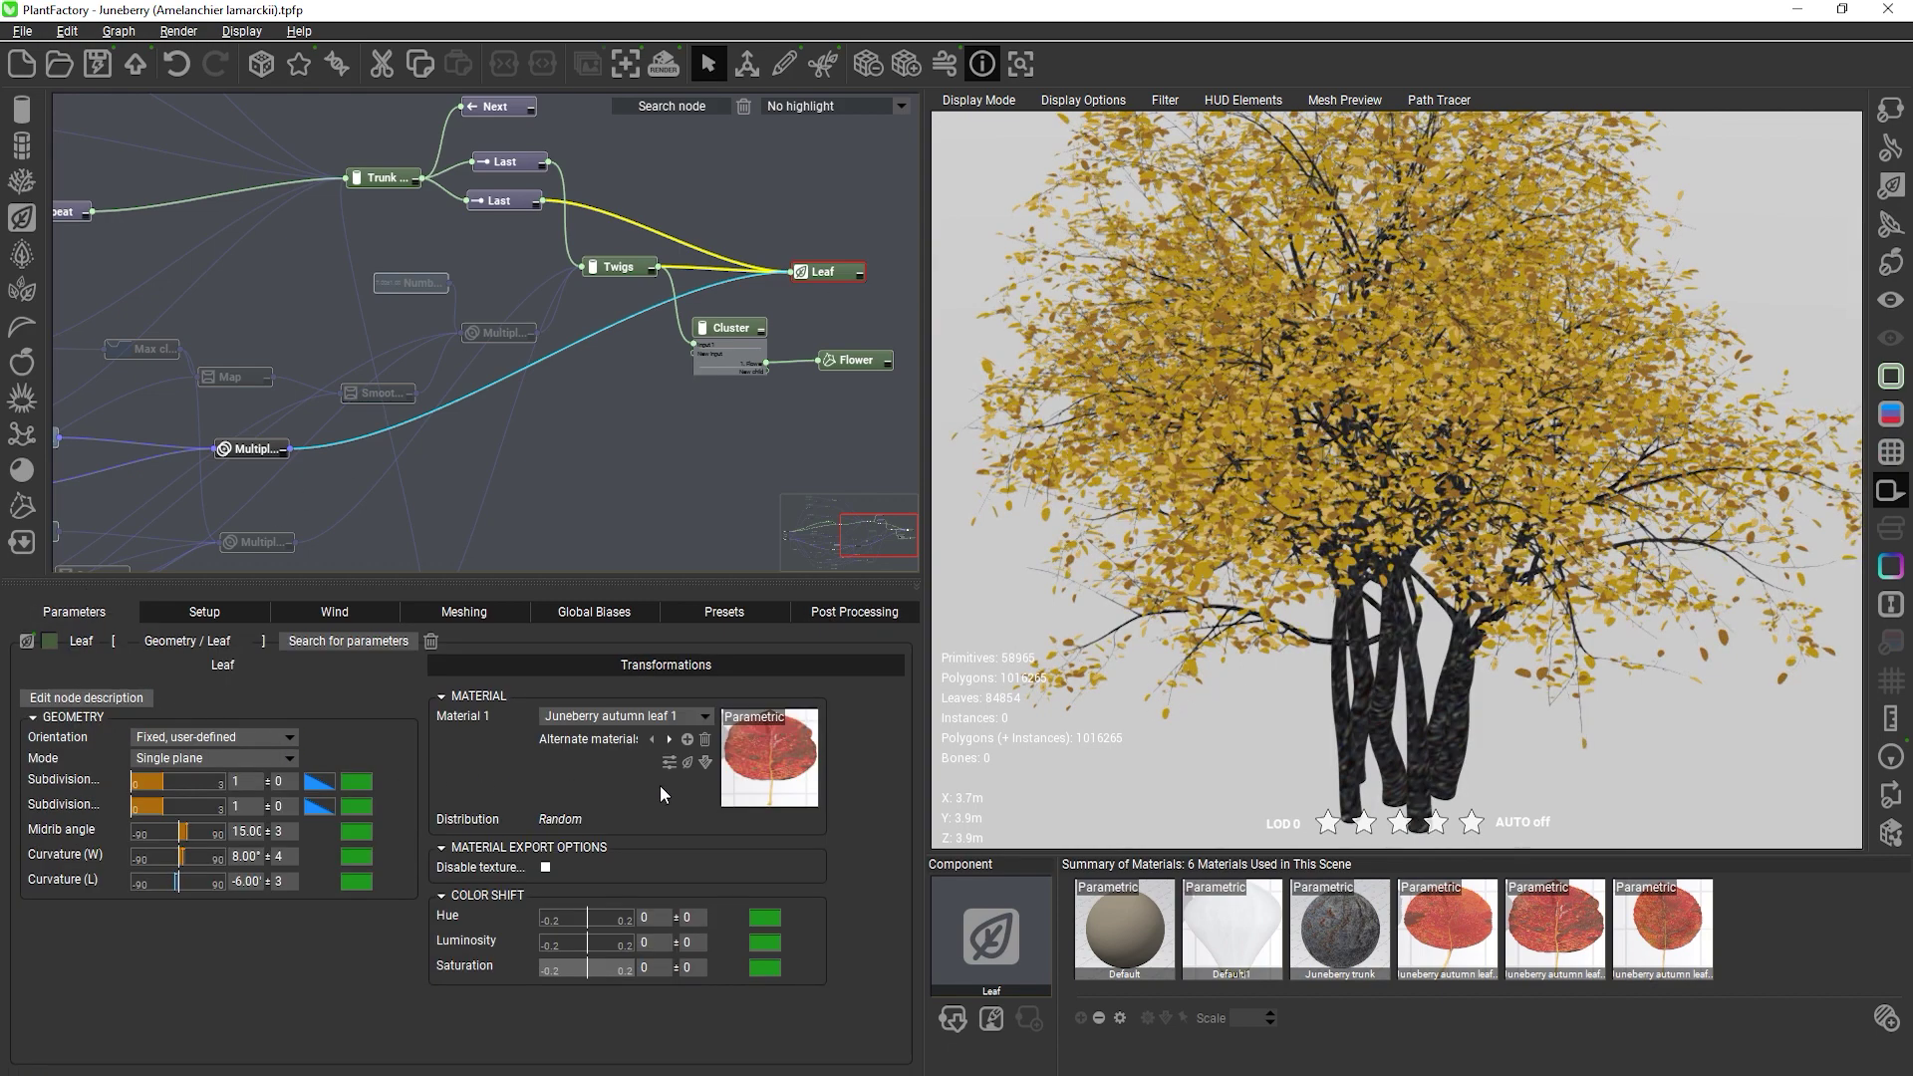
{"action": "left_click", "coordinate": [685, 763]}
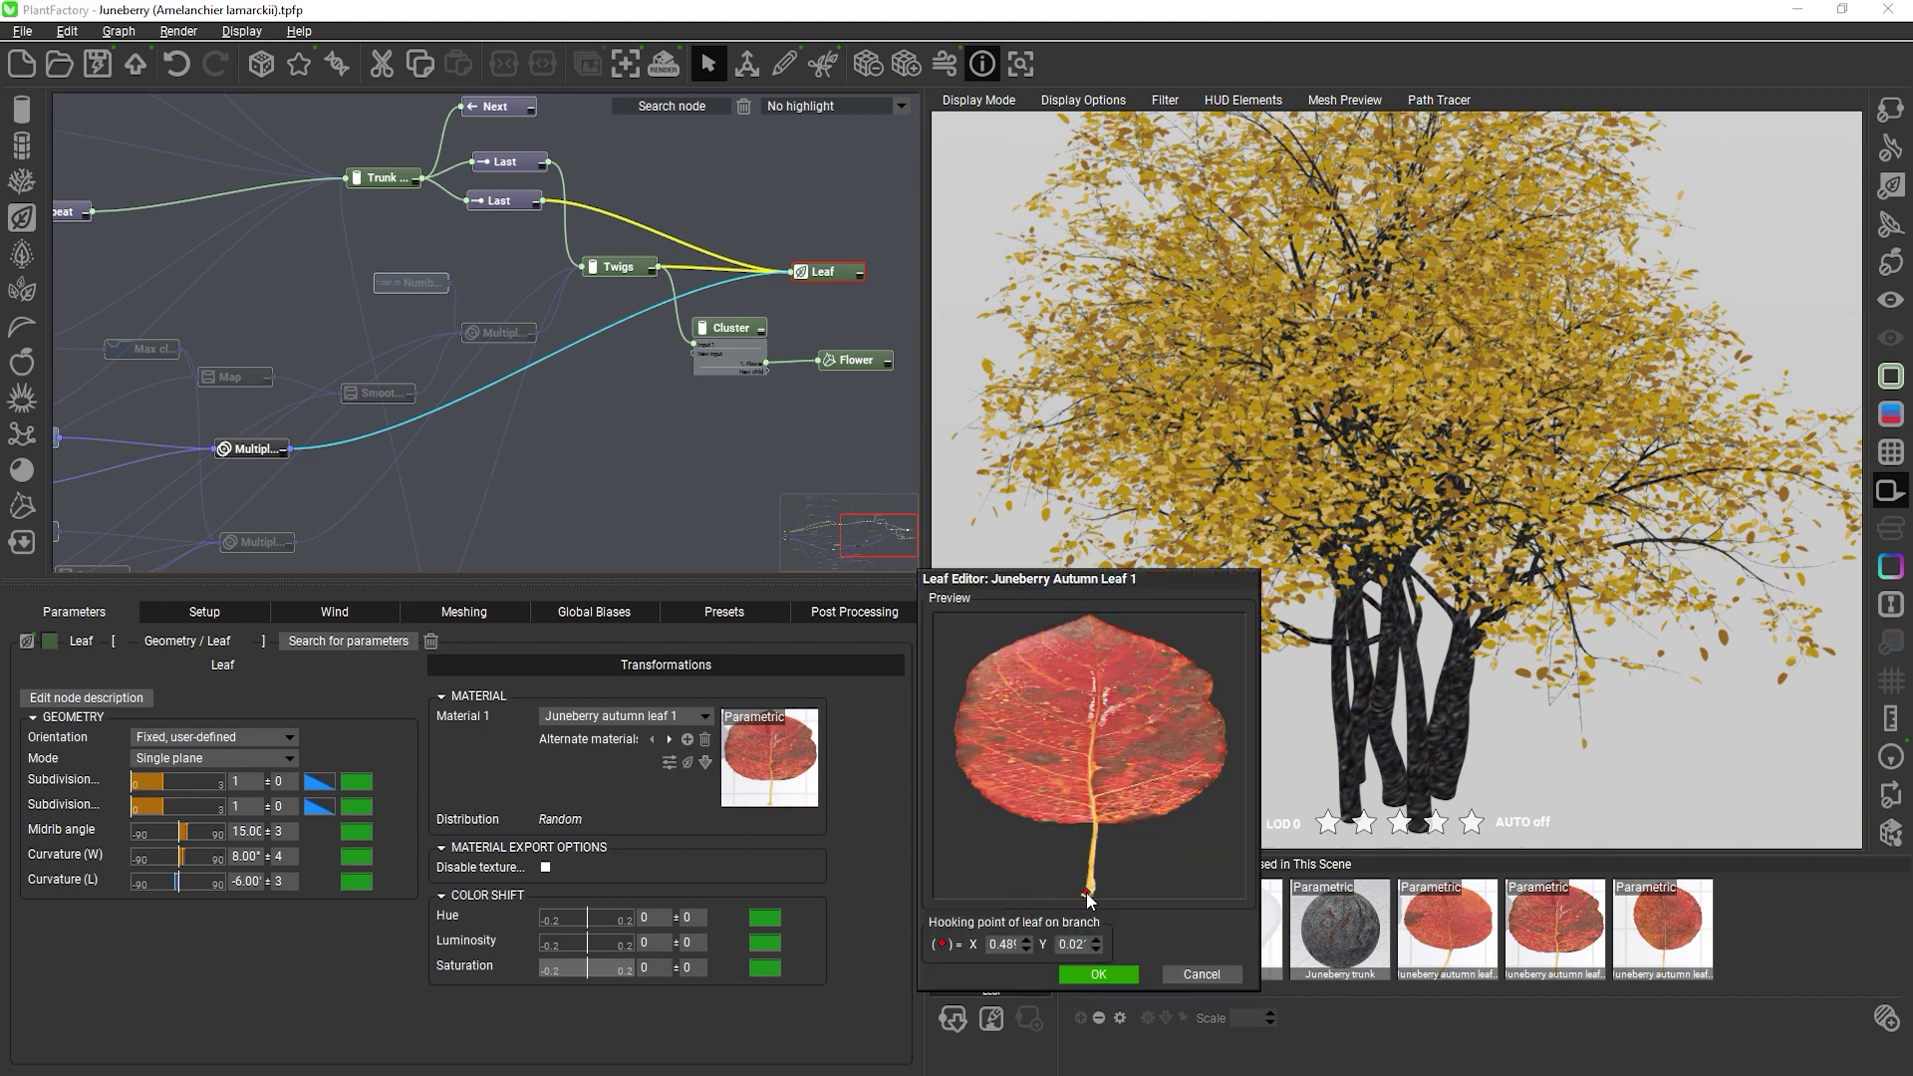
{"action": "left_click", "coordinate": [1165, 974]}
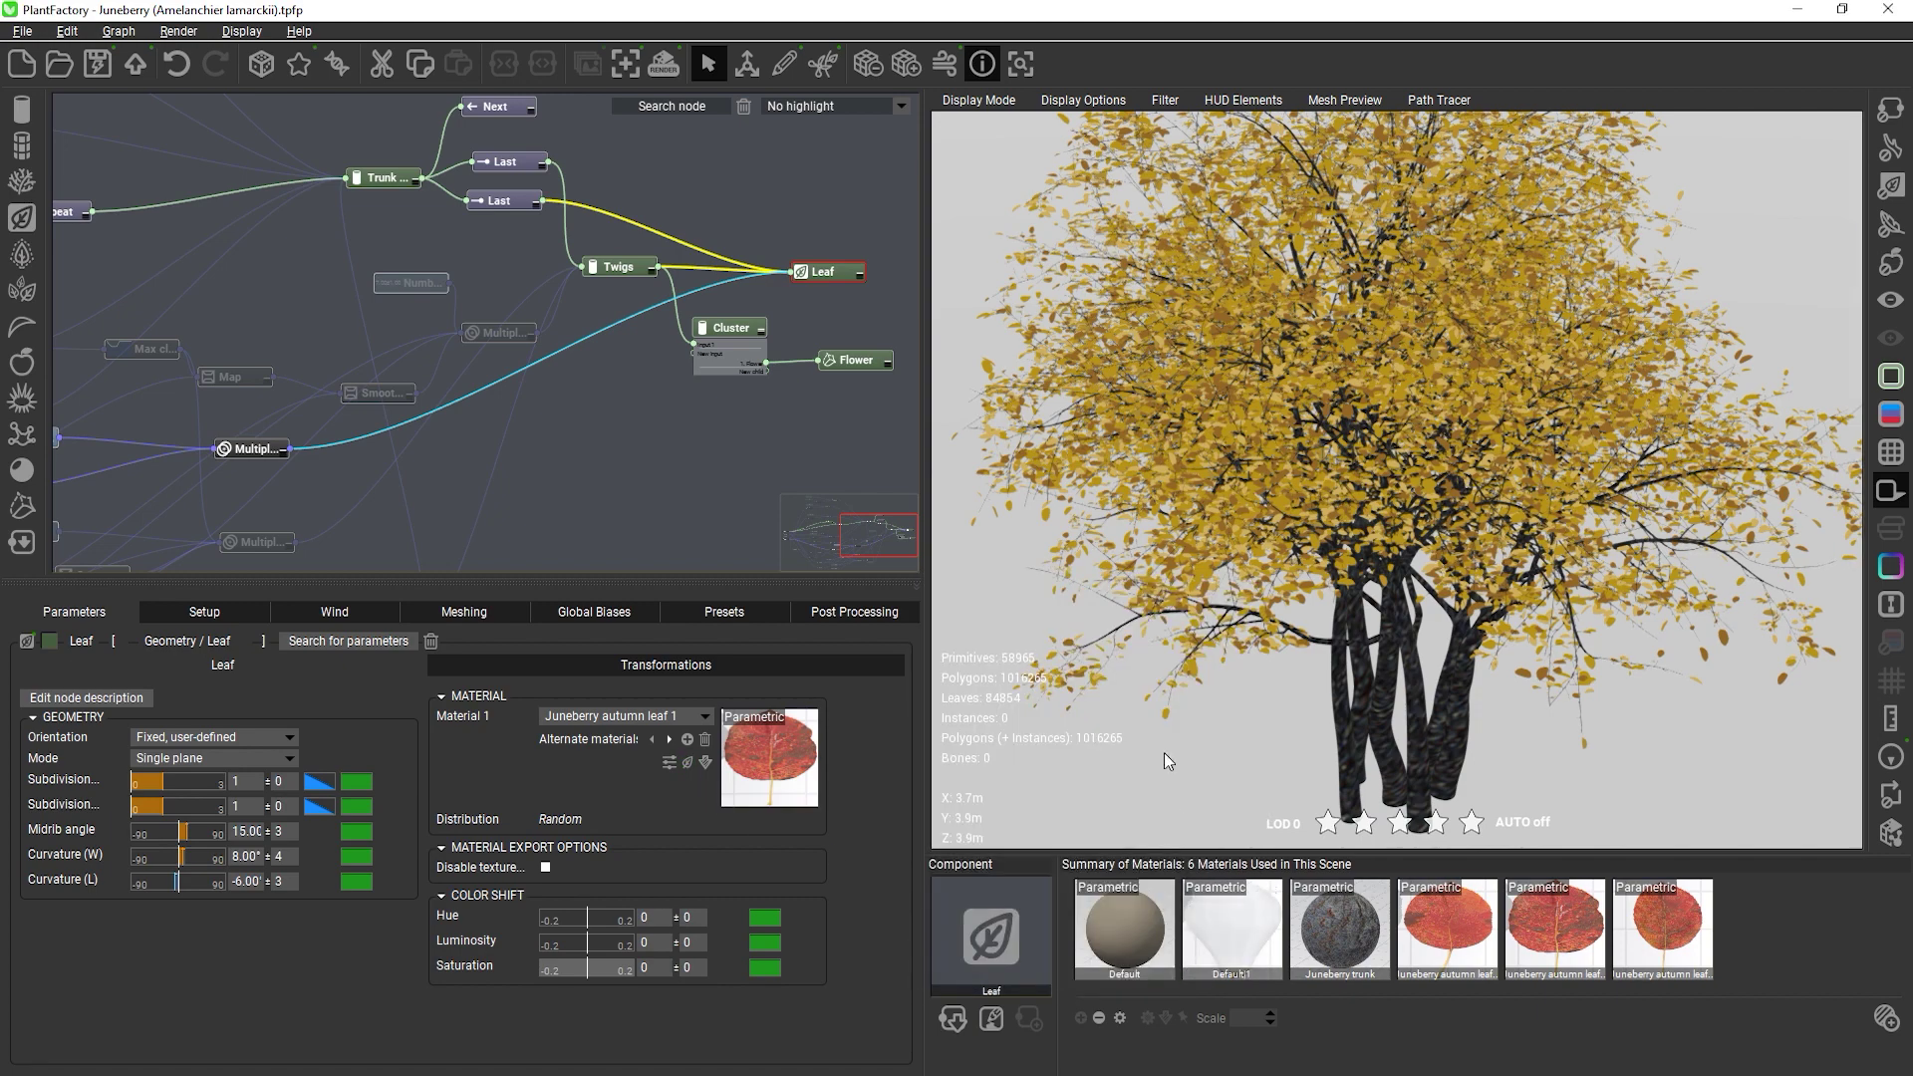
{"action": "left_click", "coordinate": [853, 614]}
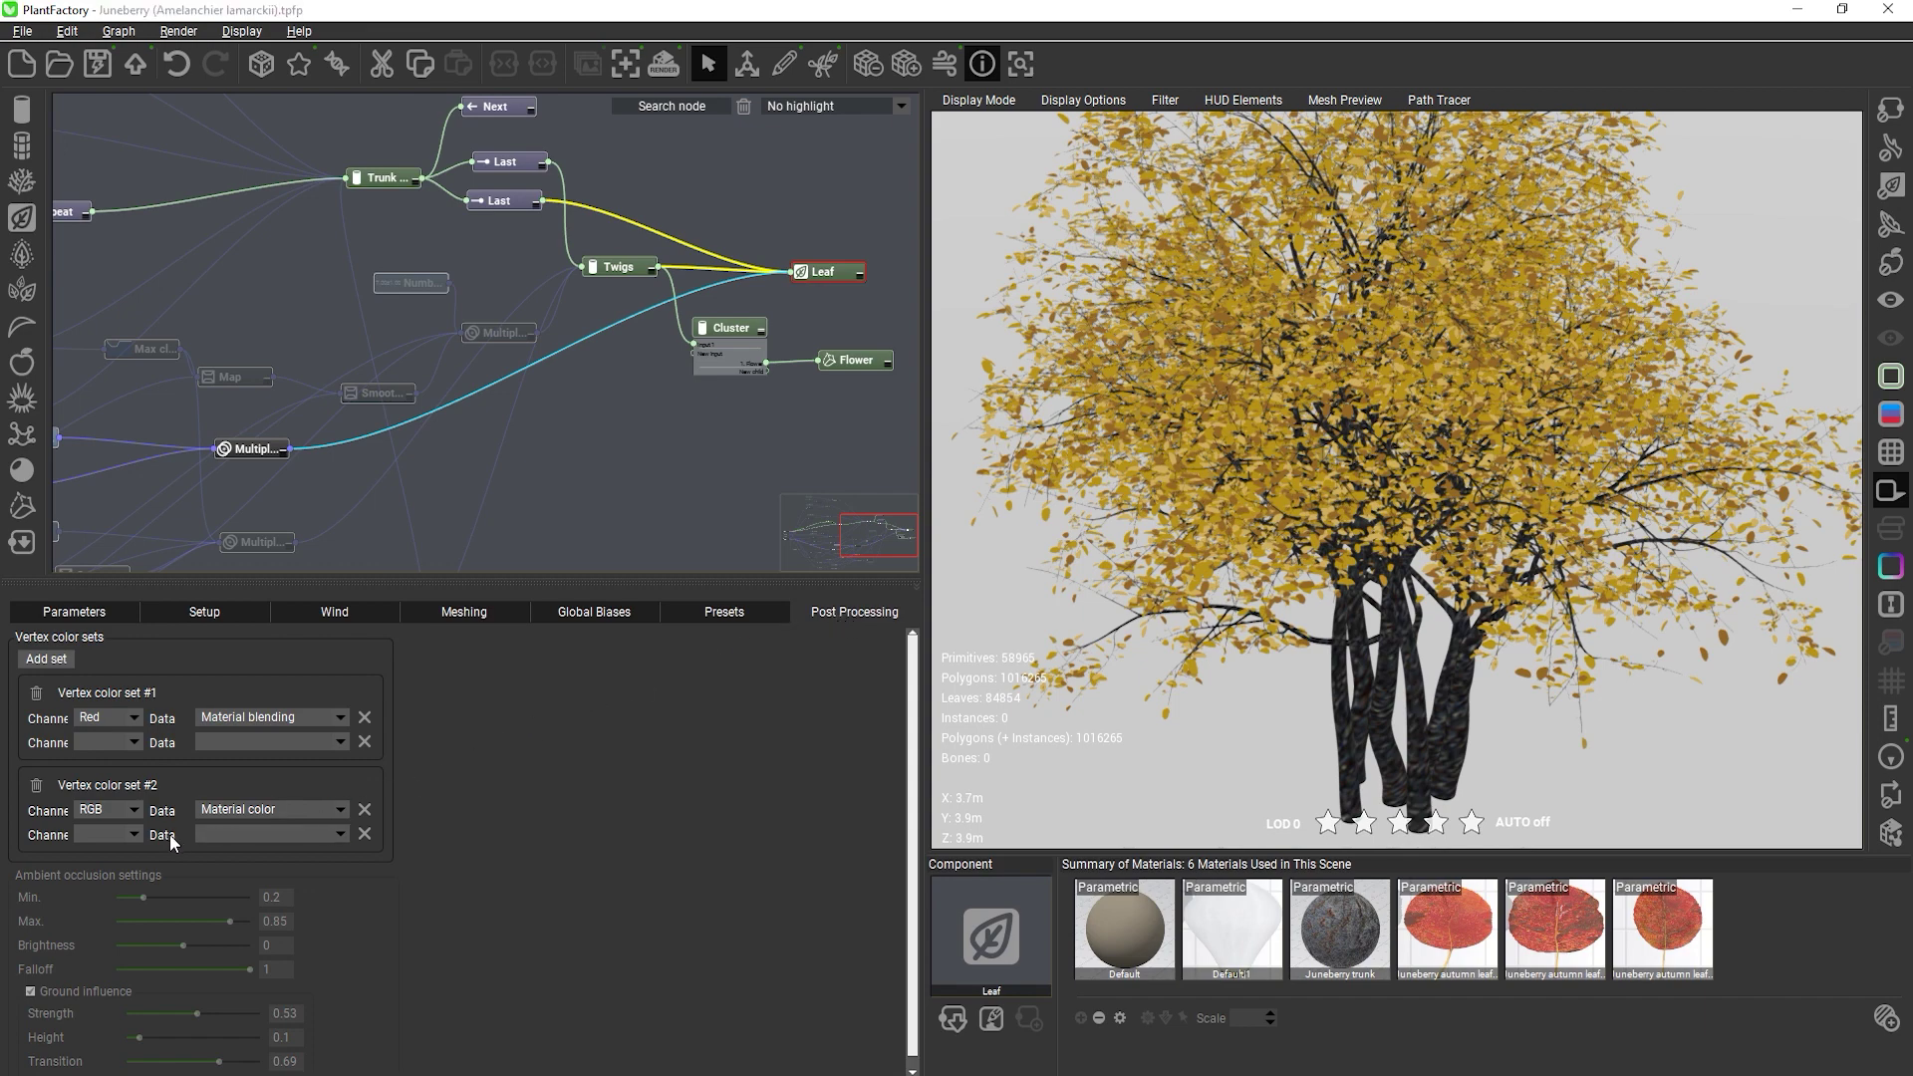
Store Ambient occlusion in set #2's Alpha channel and switch to Ambient Occlusion display
{"action": "left_click", "coordinate": [132, 835]}
{"action": "left_click", "coordinate": [94, 911]}
{"action": "left_click", "coordinate": [336, 835]}
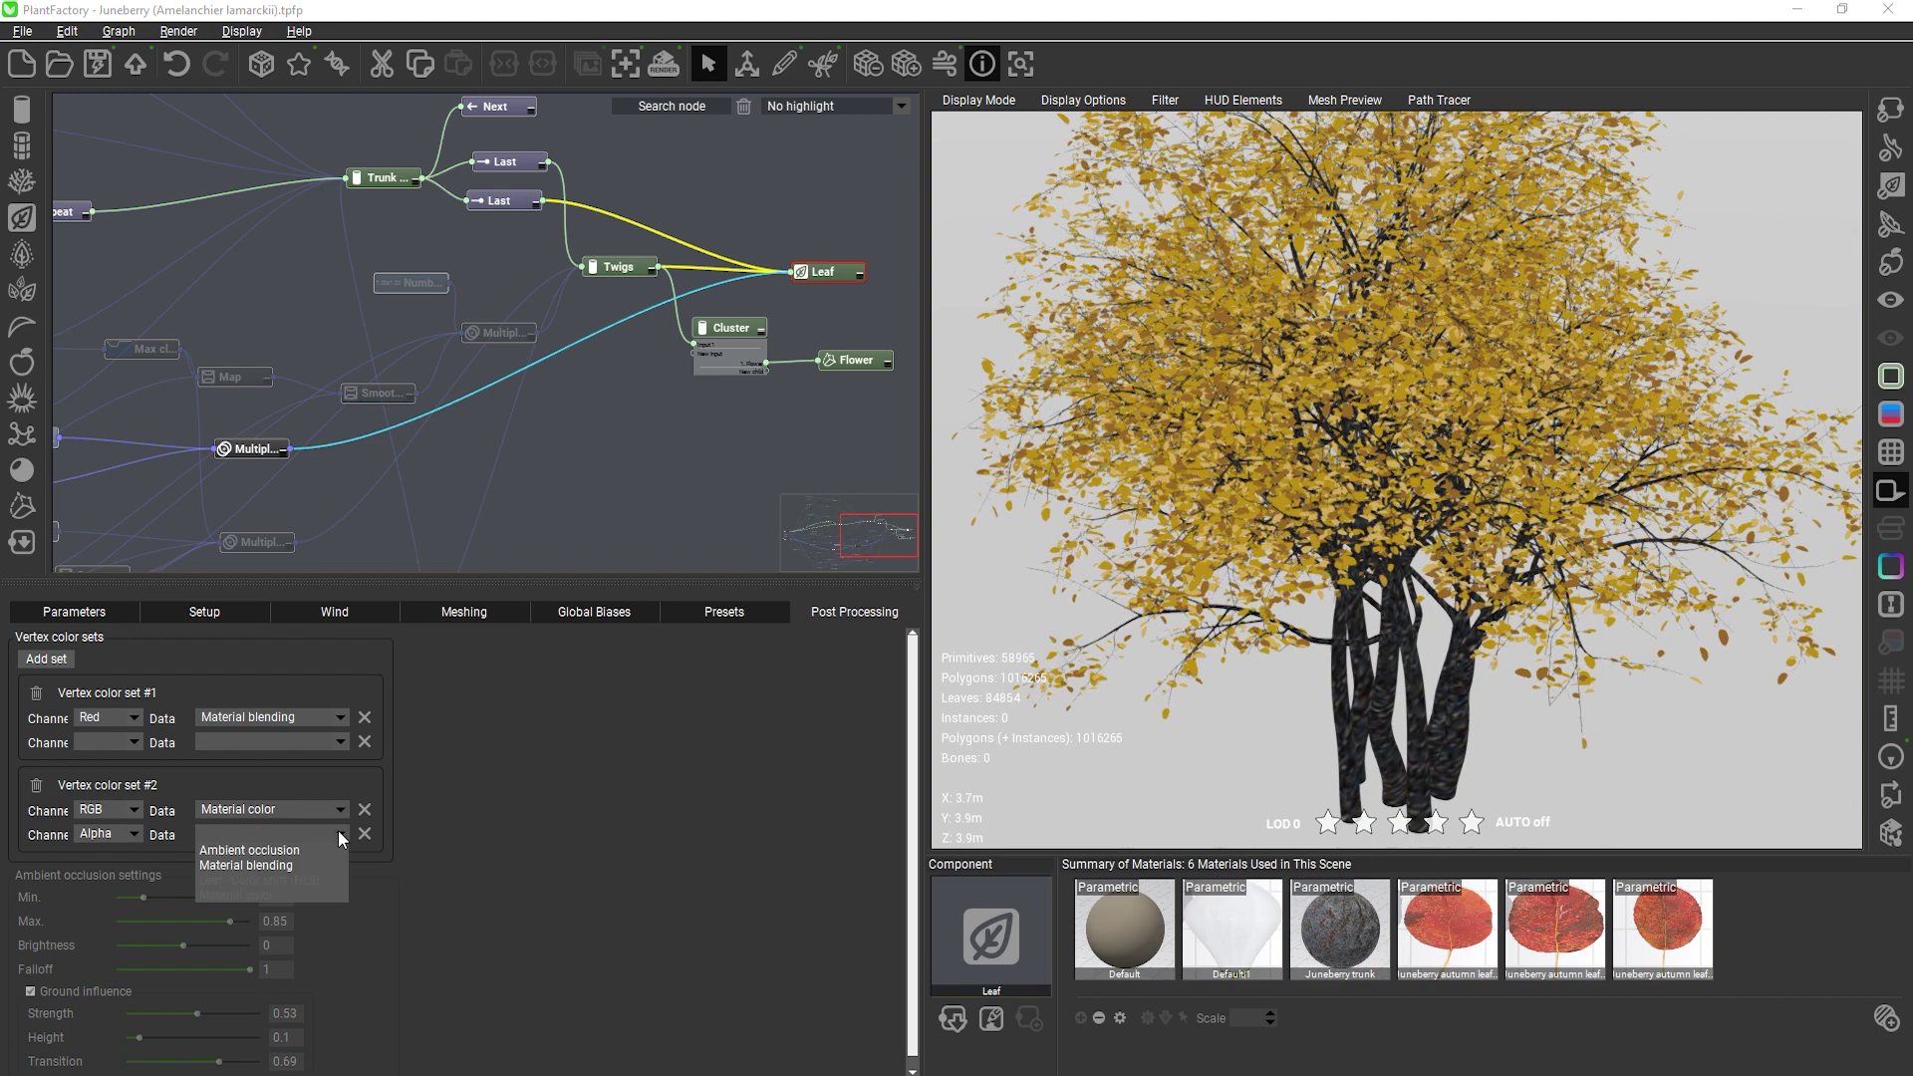
{"action": "left_click", "coordinate": [257, 852]}
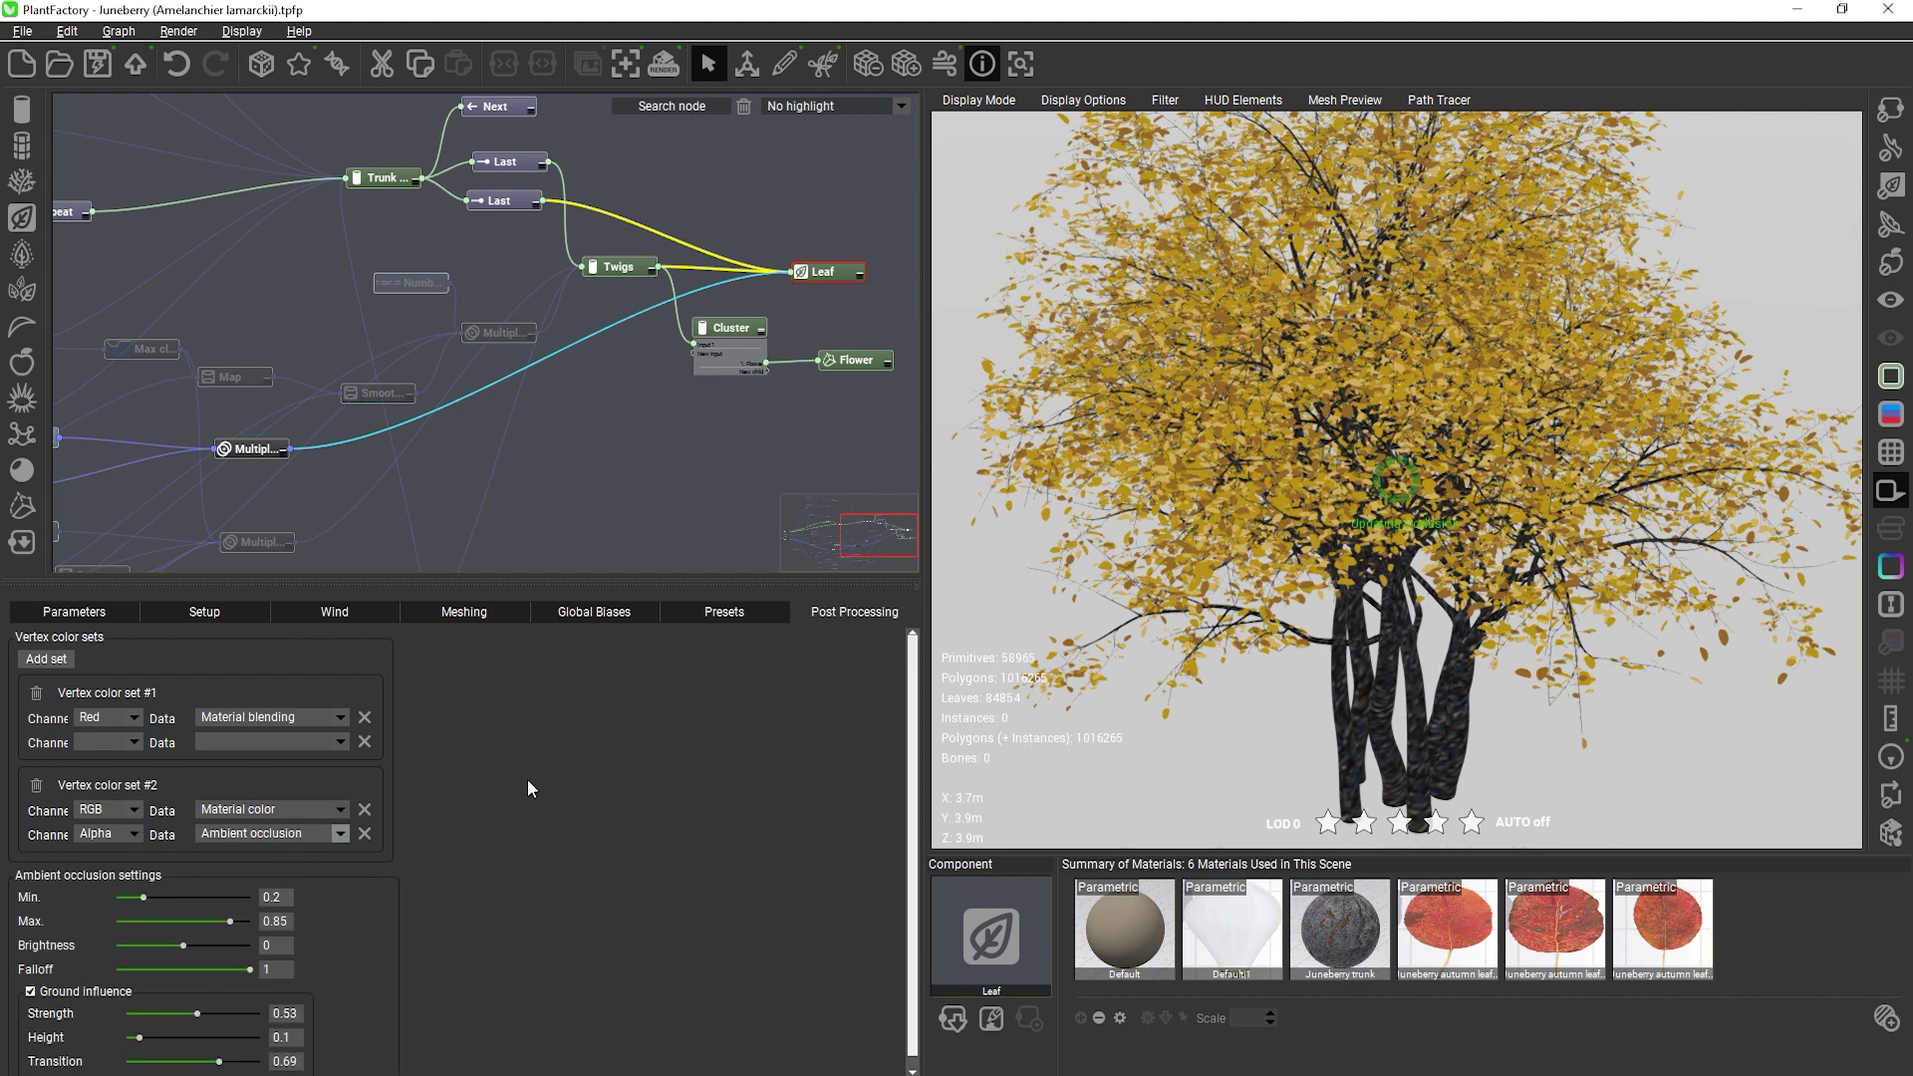
{"action": "left_click", "coordinate": [971, 99]}
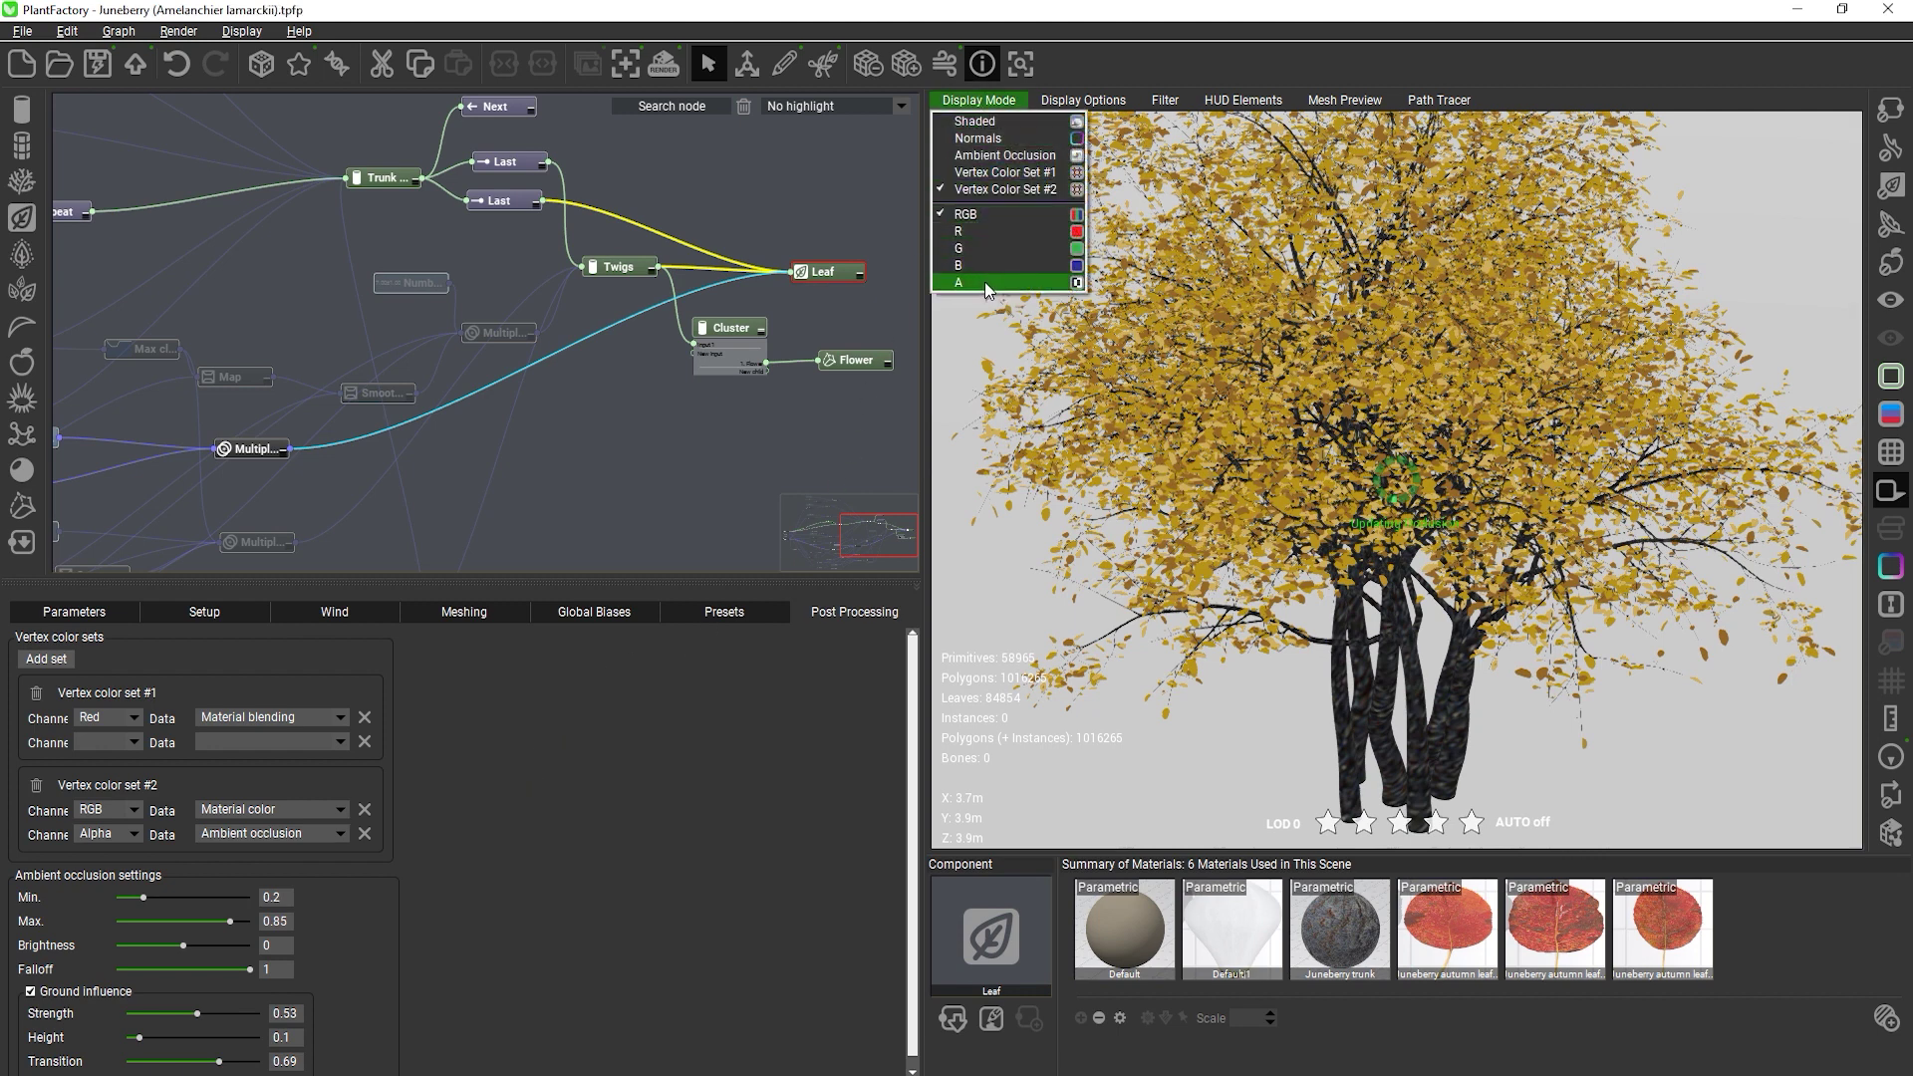
{"action": "left_click", "coordinate": [976, 156]}
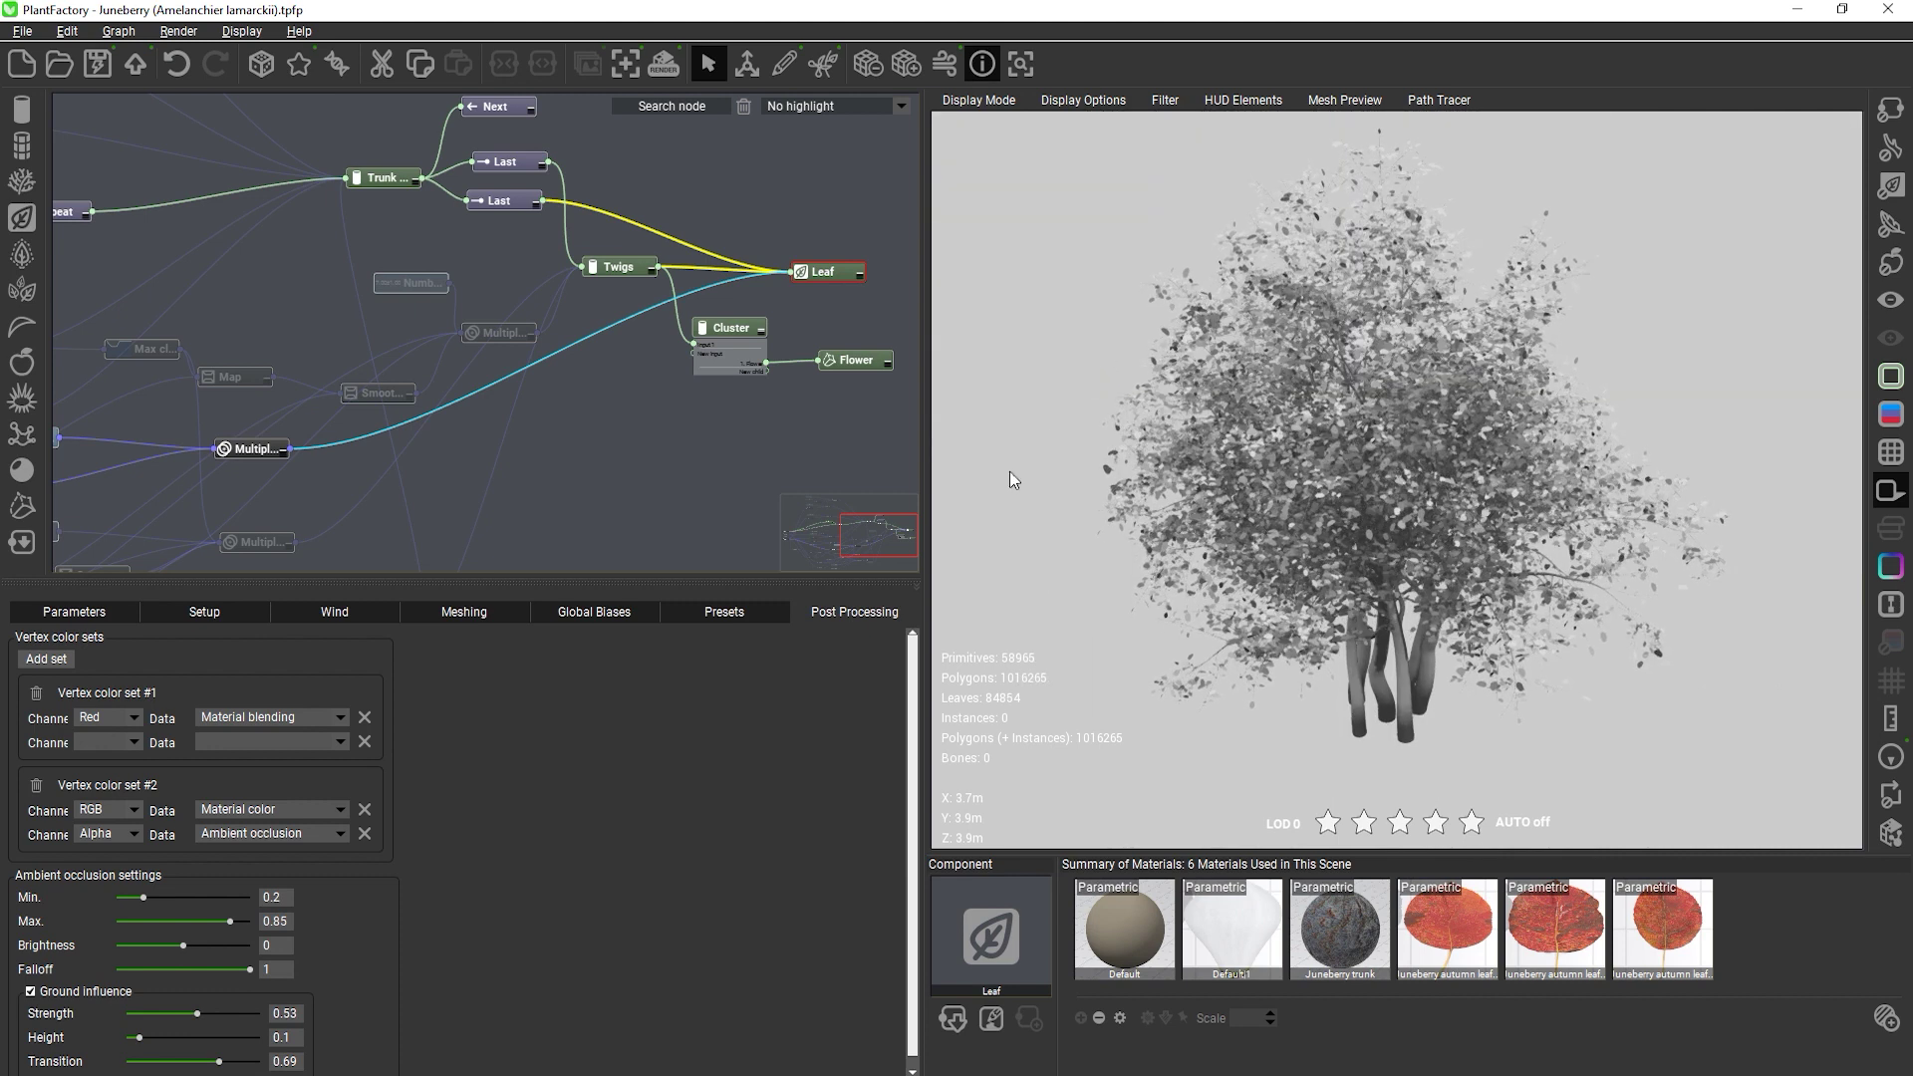
Set ambient occlusion Min 0, Max 1 and Brightness -0.1
{"action": "scroll", "coordinate": [909, 659], "scroll_direction": "down", "scroll_amount": 1}
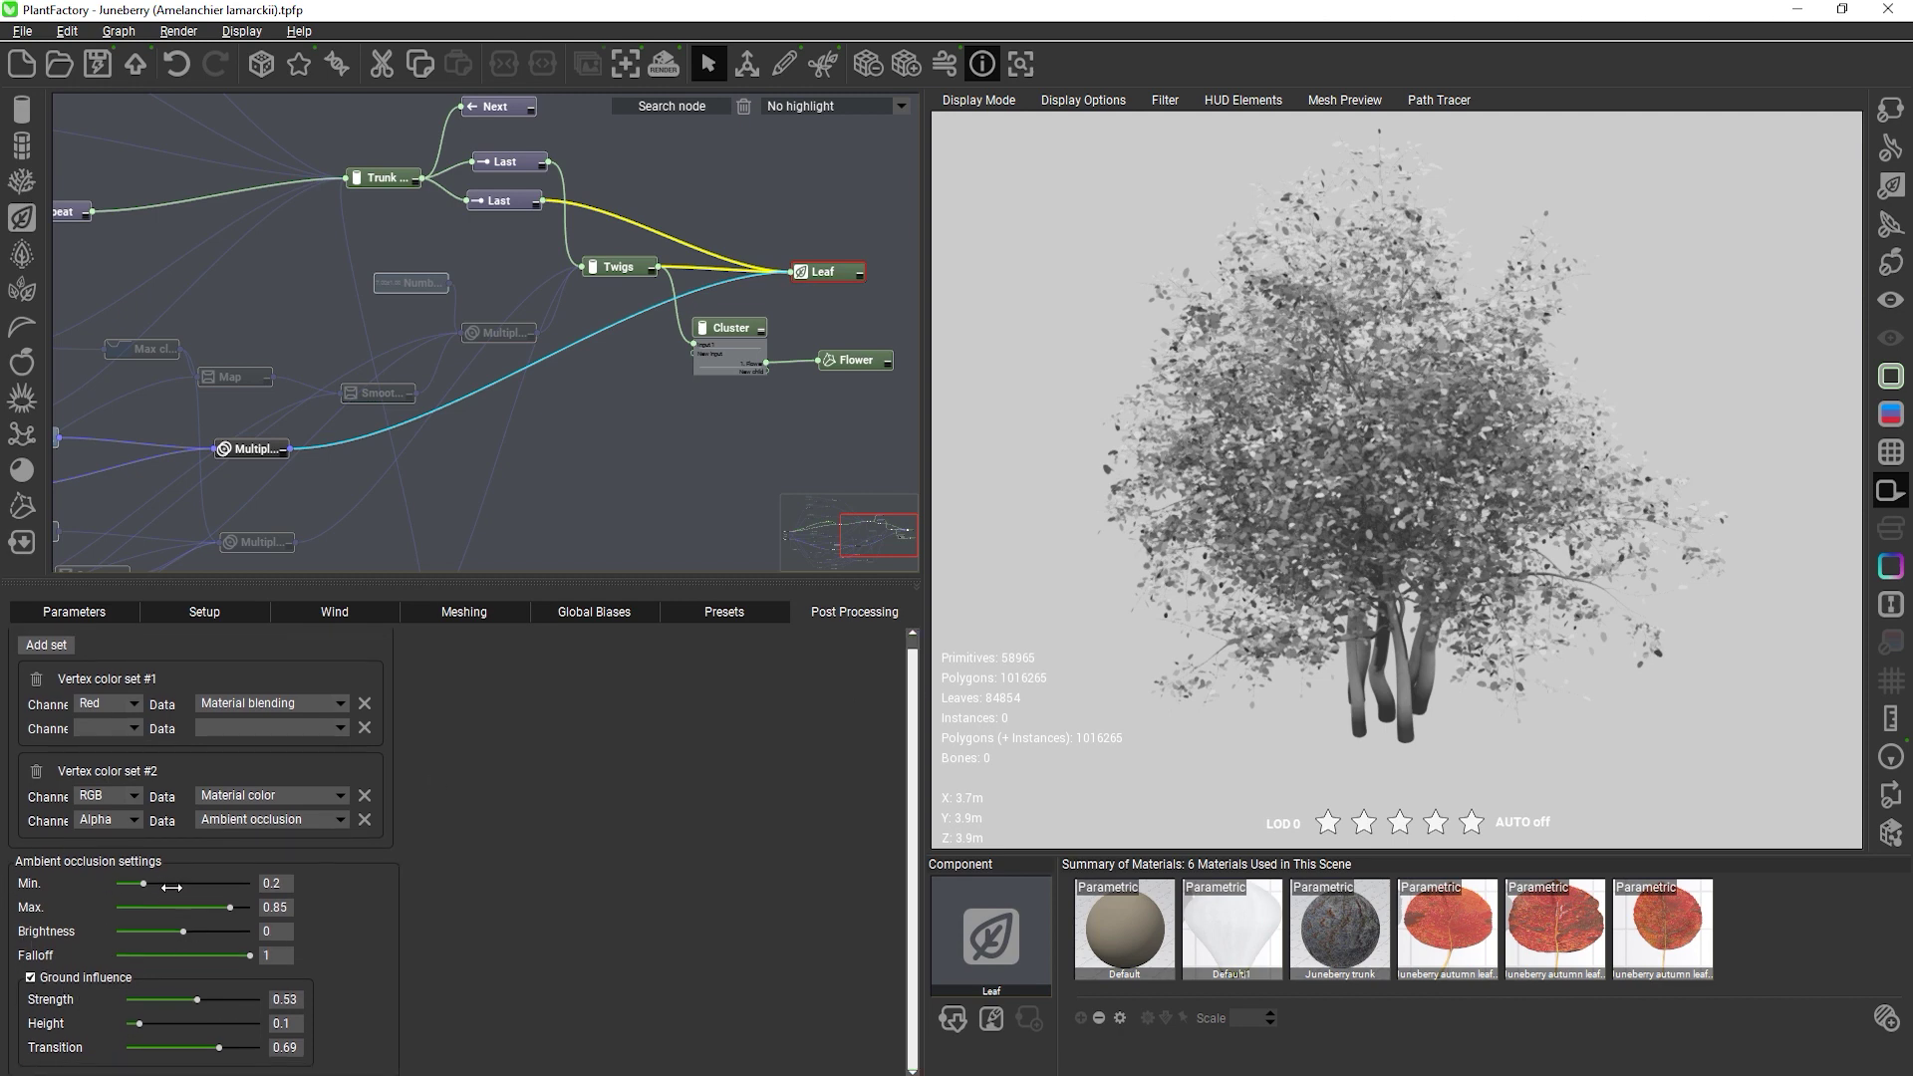
{"action": "left_click_drag", "start_coordinate": [171, 886], "coordinate": [115, 886]}
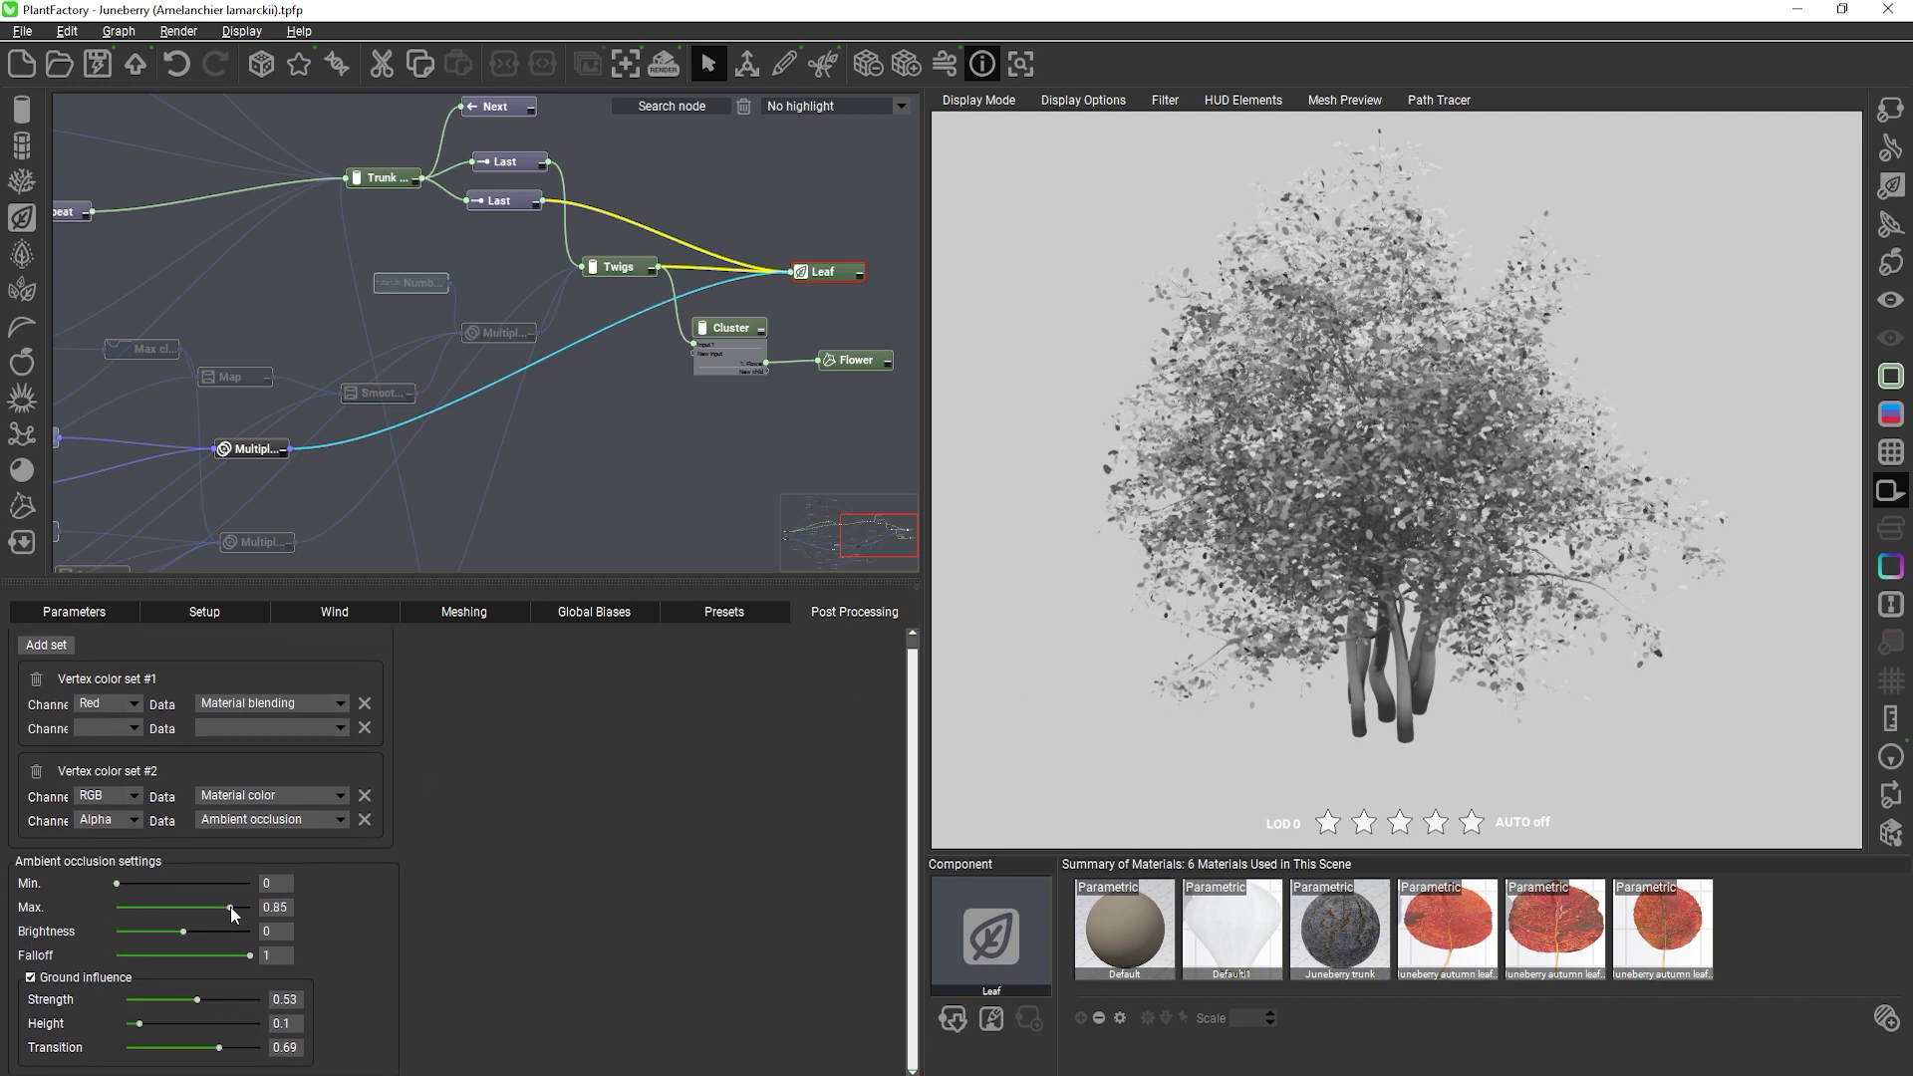
{"action": "left_click_drag", "start_coordinate": [230, 906], "coordinate": [283, 906]}
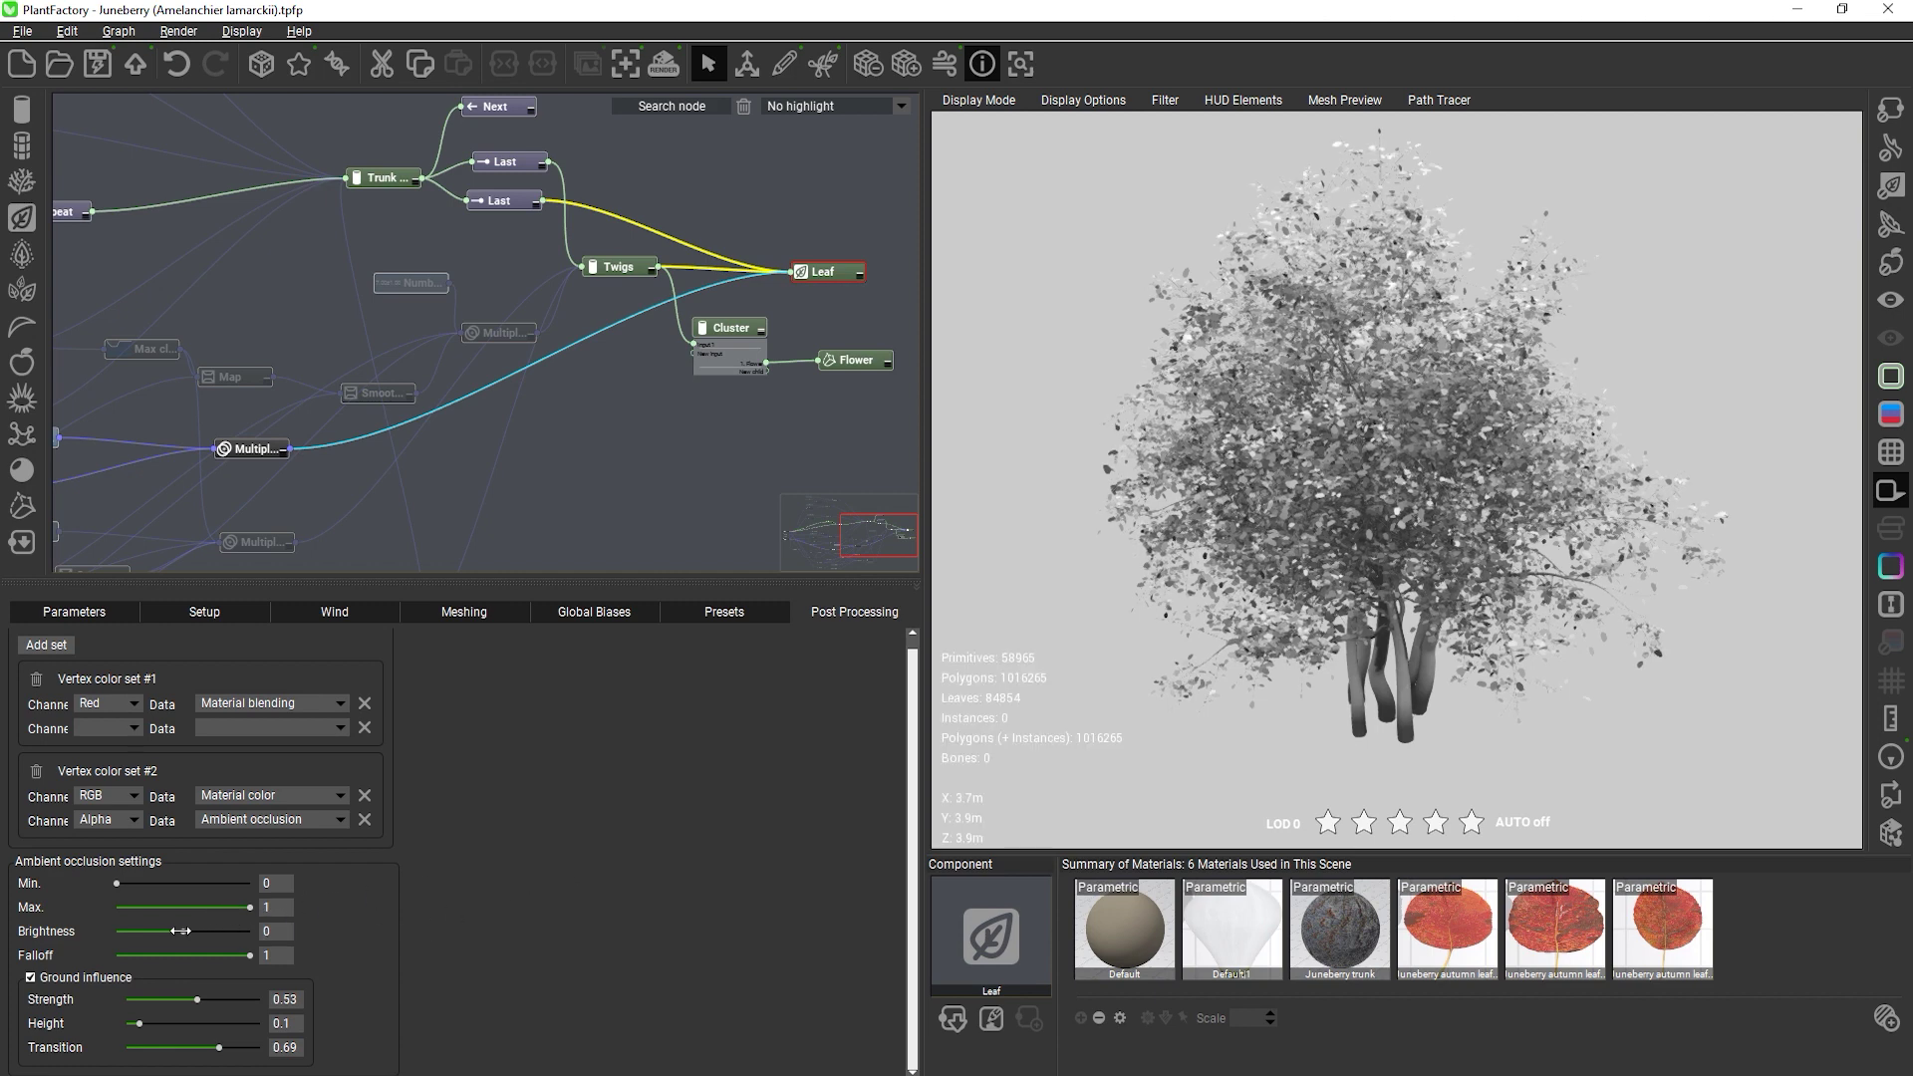
{"action": "left_click_drag", "start_coordinate": [179, 932], "coordinate": [261, 954]}
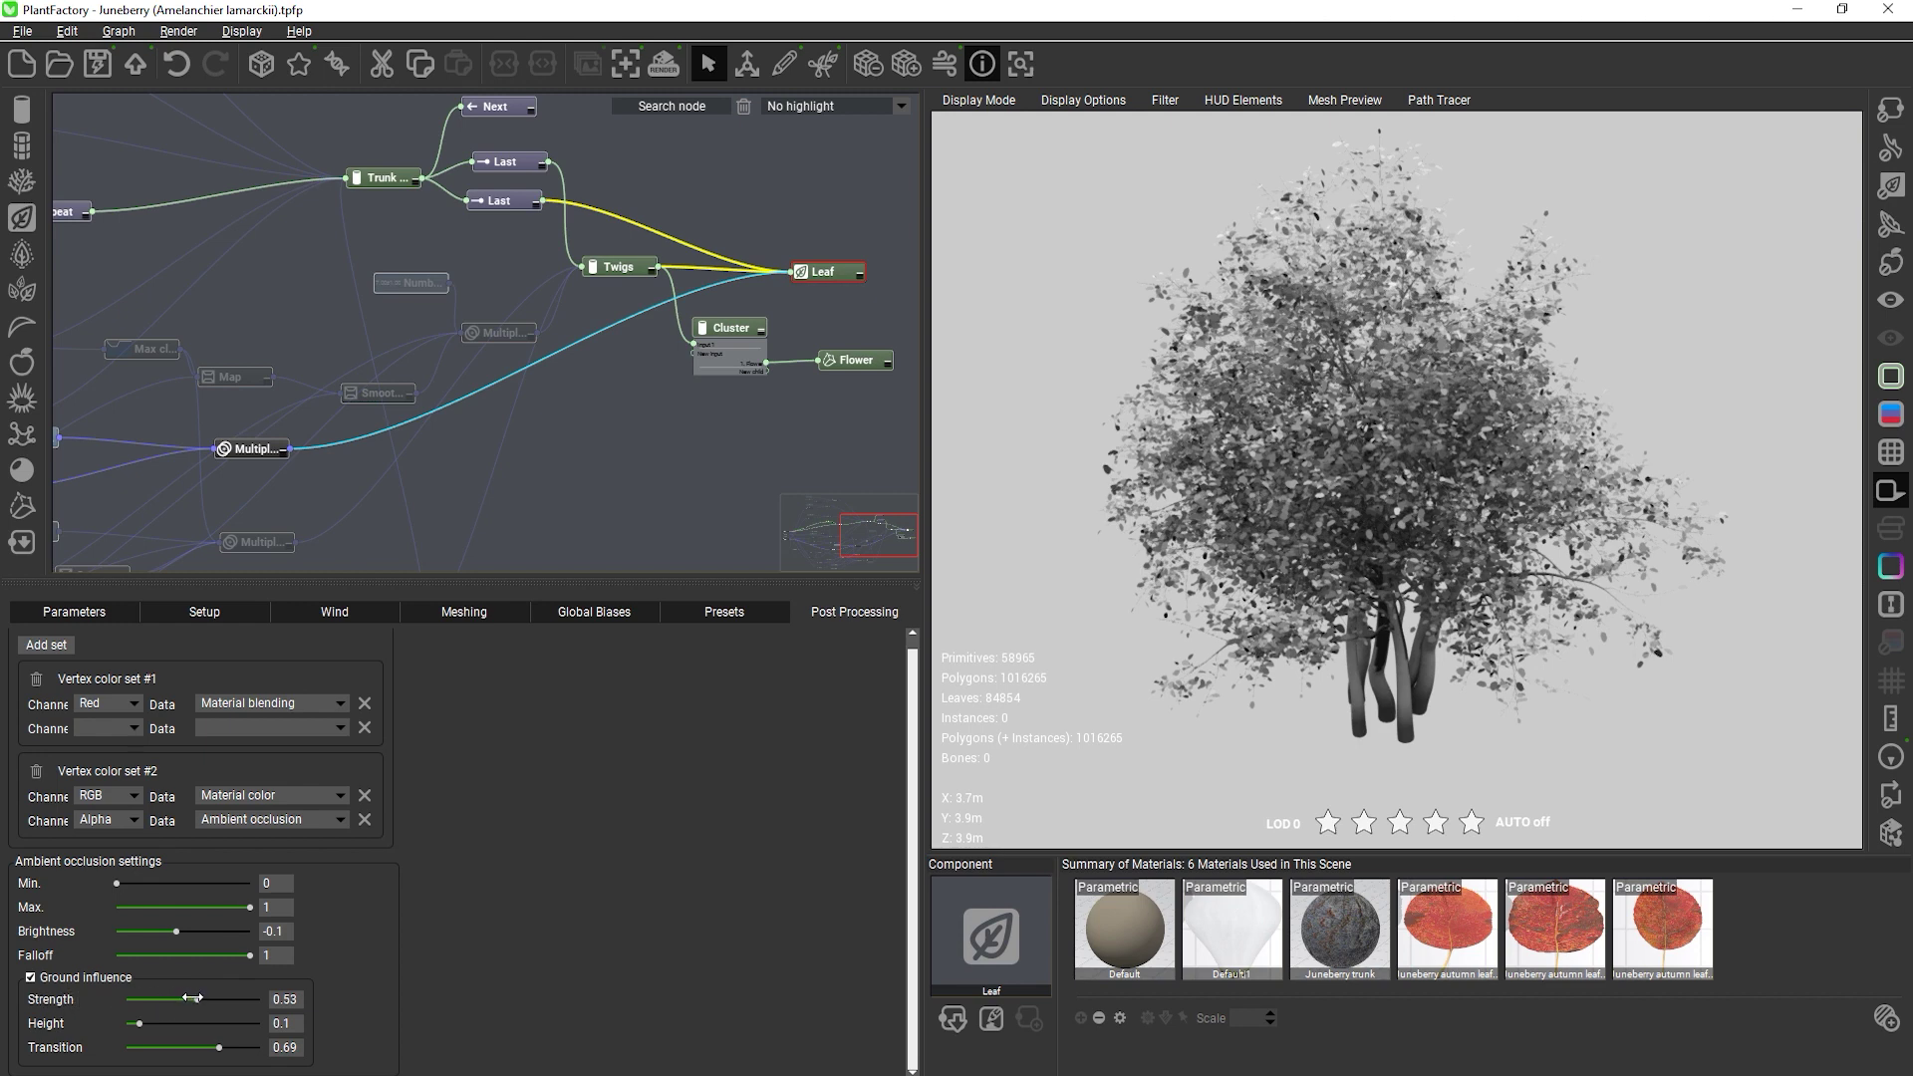
Set ground influence Strength 0.39, Height 0.23 and Transition 0.76
{"action": "left_click_drag", "start_coordinate": [196, 999], "coordinate": [261, 999]}
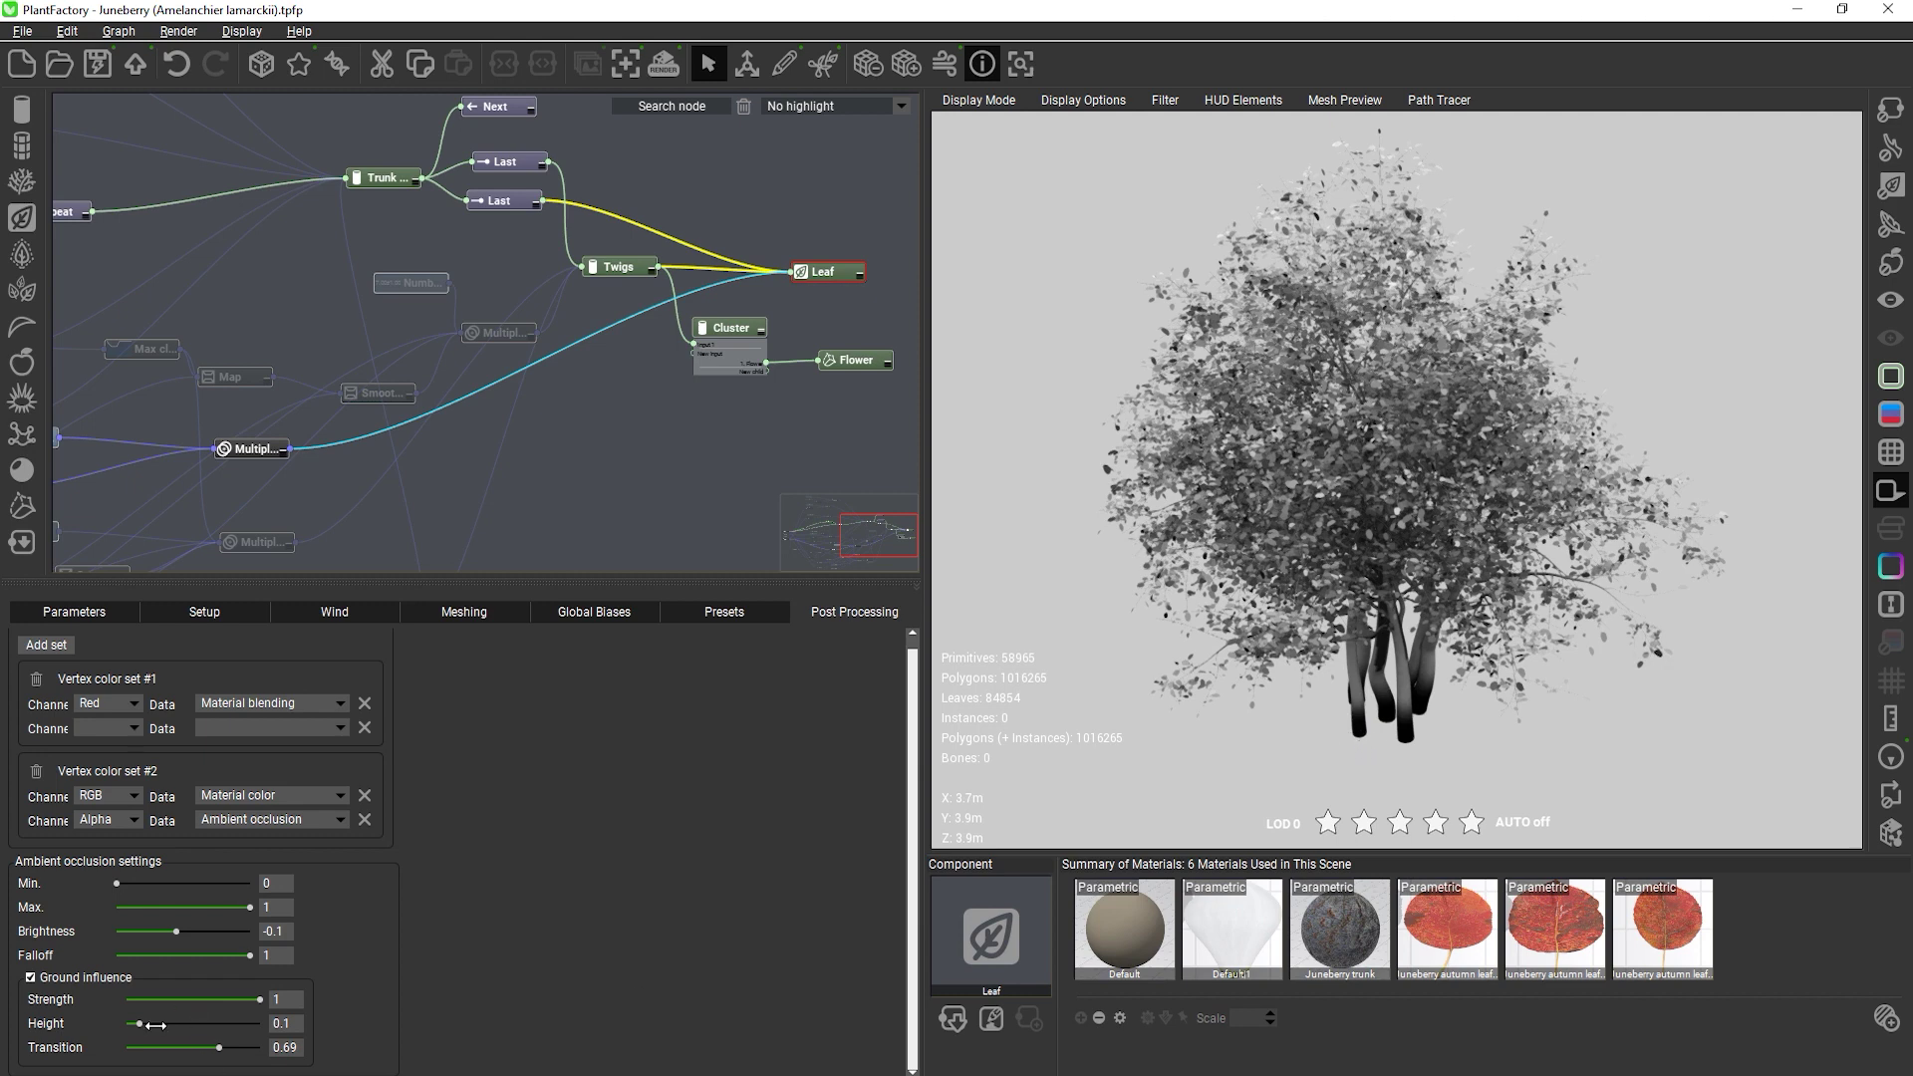
{"action": "left_click_drag", "start_coordinate": [141, 1023], "coordinate": [170, 1024]}
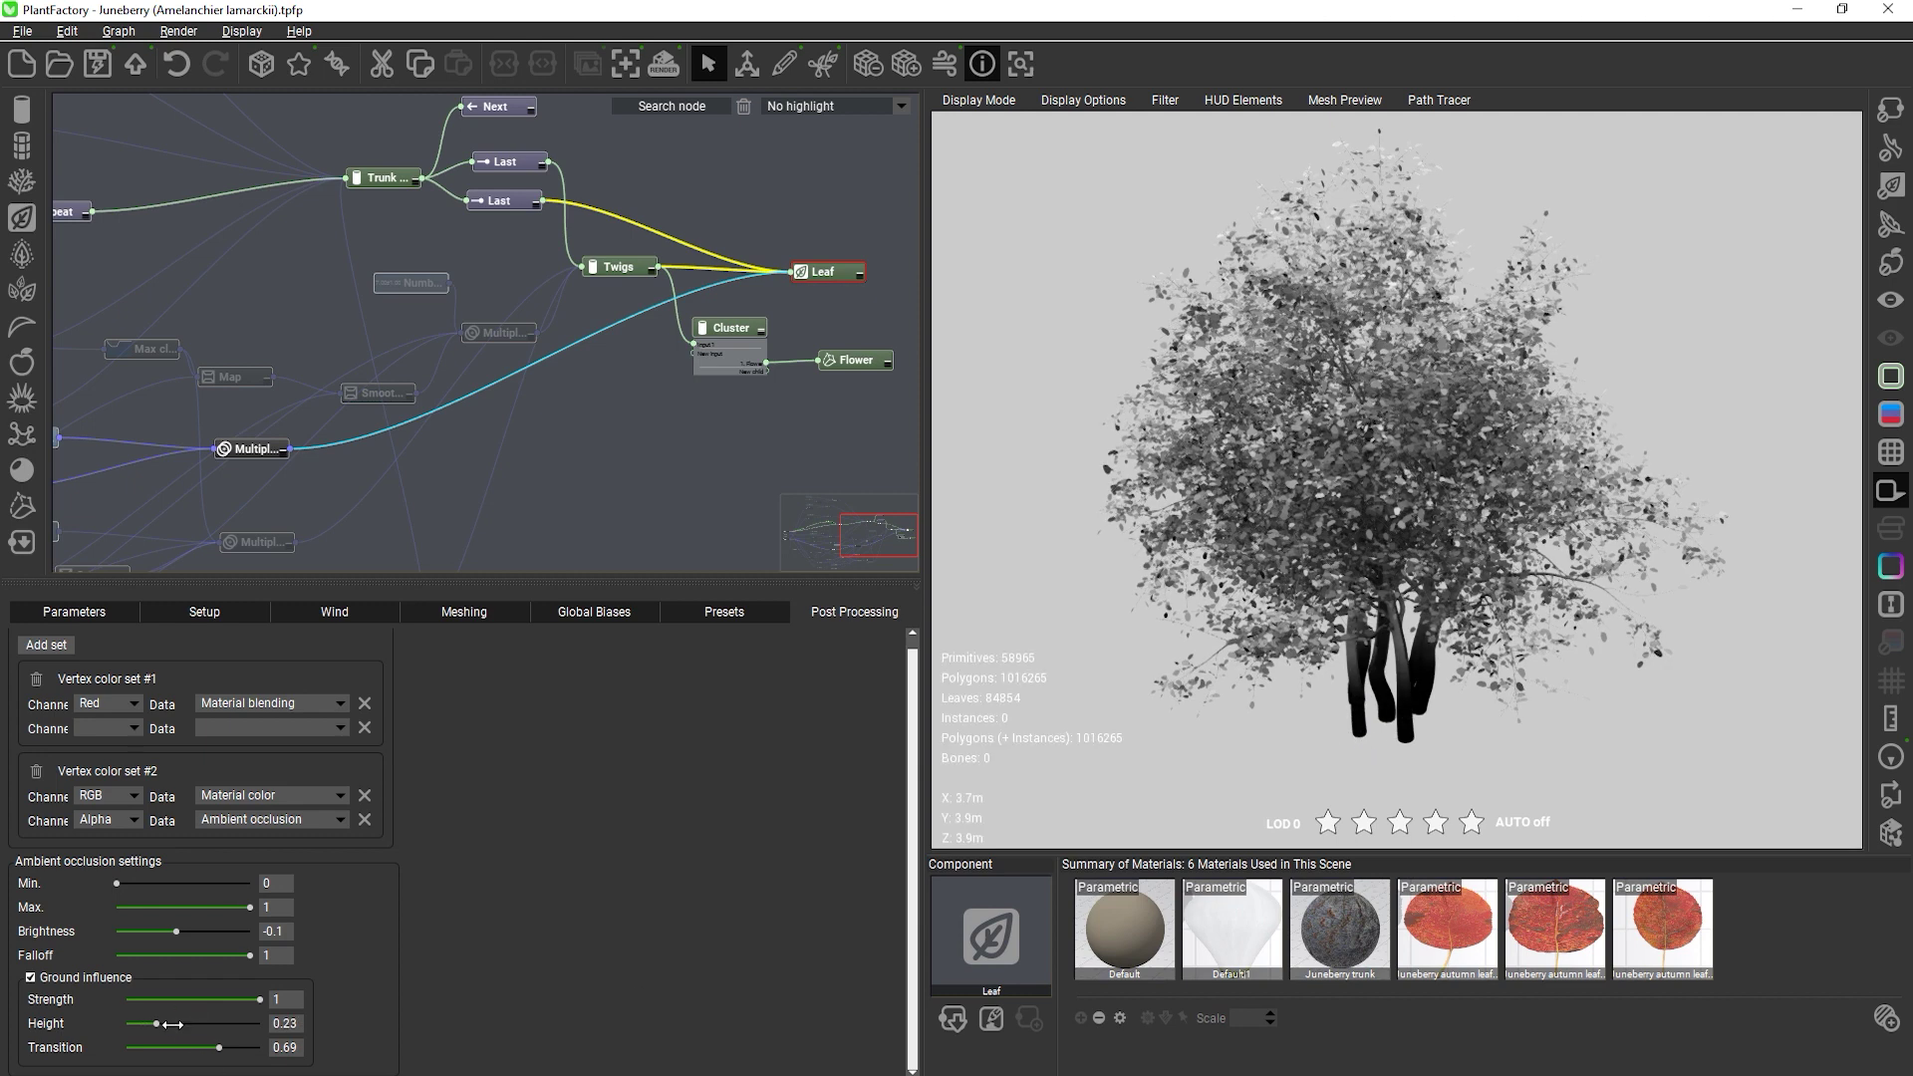
{"action": "mouse_move", "coordinate": [219, 1047]}
{"action": "left_mouse_down"}
{"action": "mouse_move", "coordinate": [175, 1048]}
{"action": "mouse_move", "coordinate": [228, 1047]}
{"action": "left_mouse_up"}
{"action": "left_click_drag", "start_coordinate": [259, 999], "coordinate": [178, 999]}
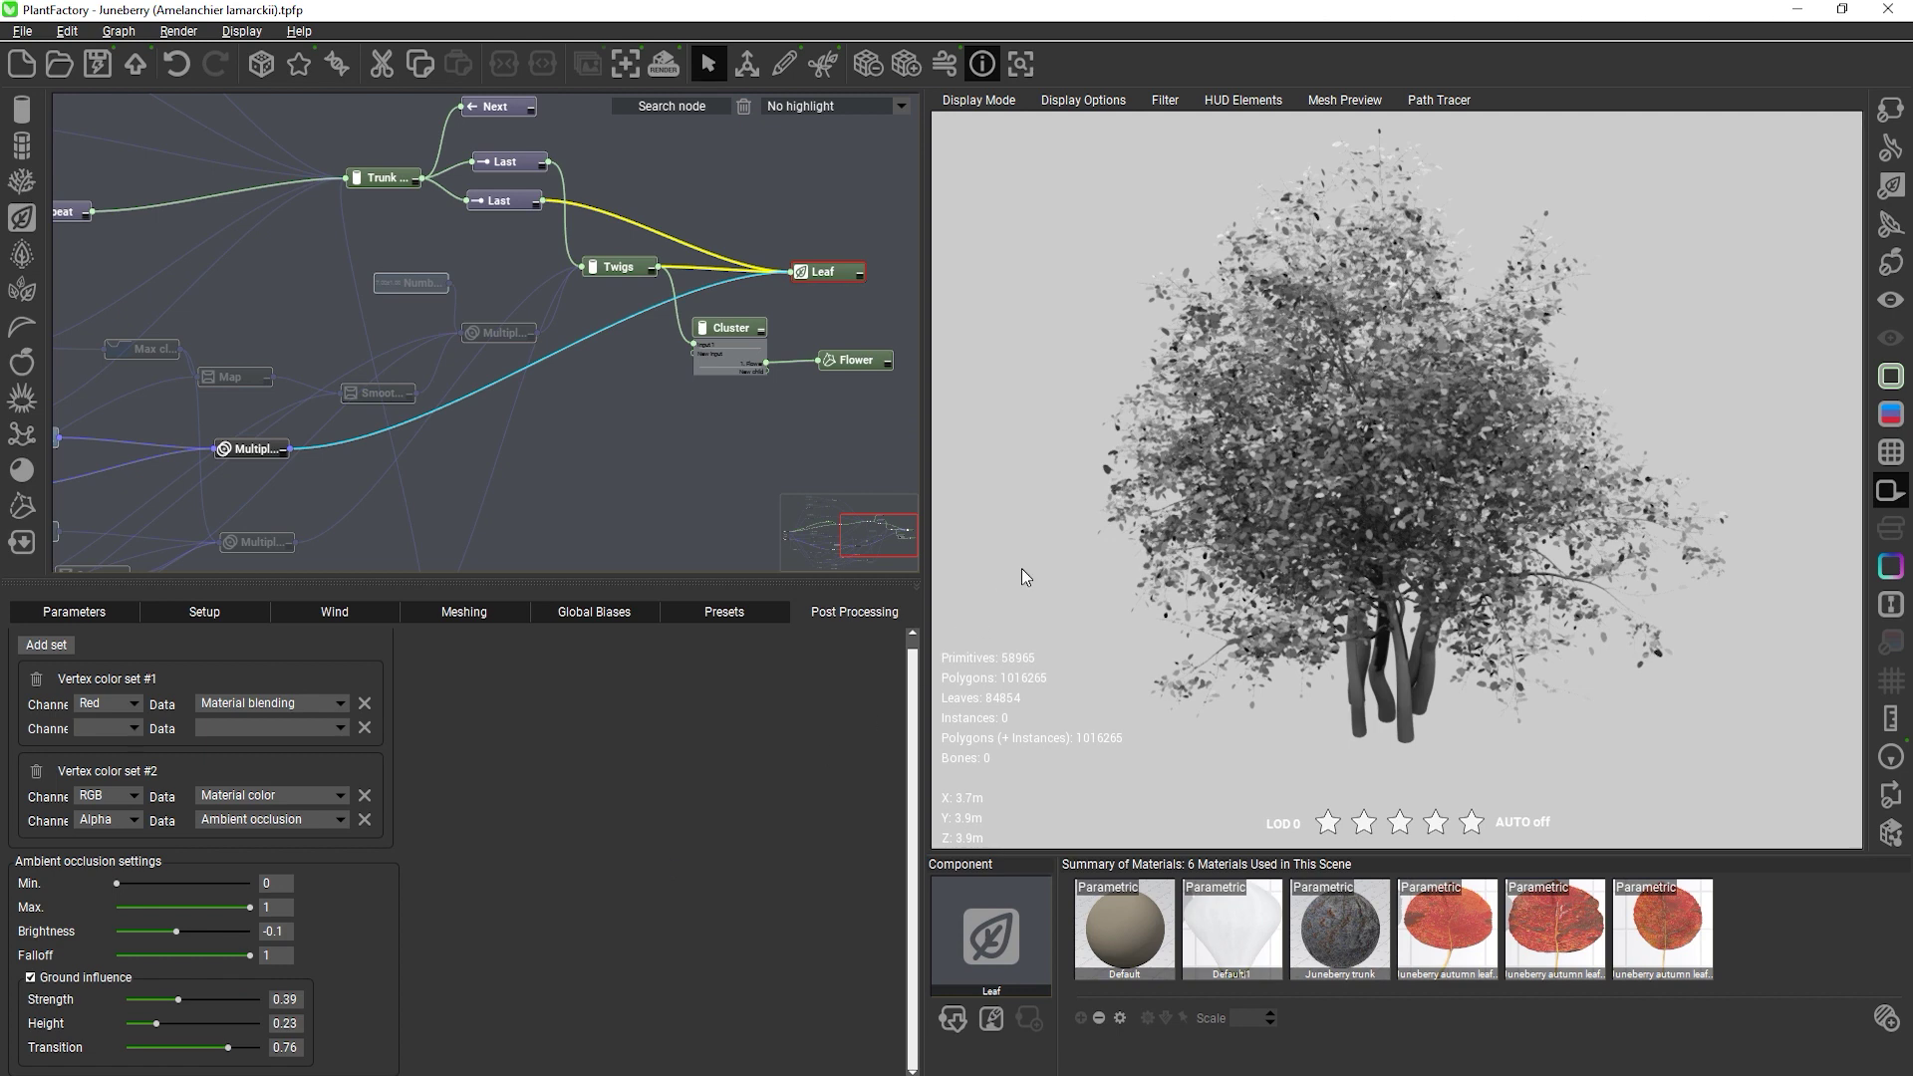
{"action": "left_click", "coordinate": [1345, 102]}
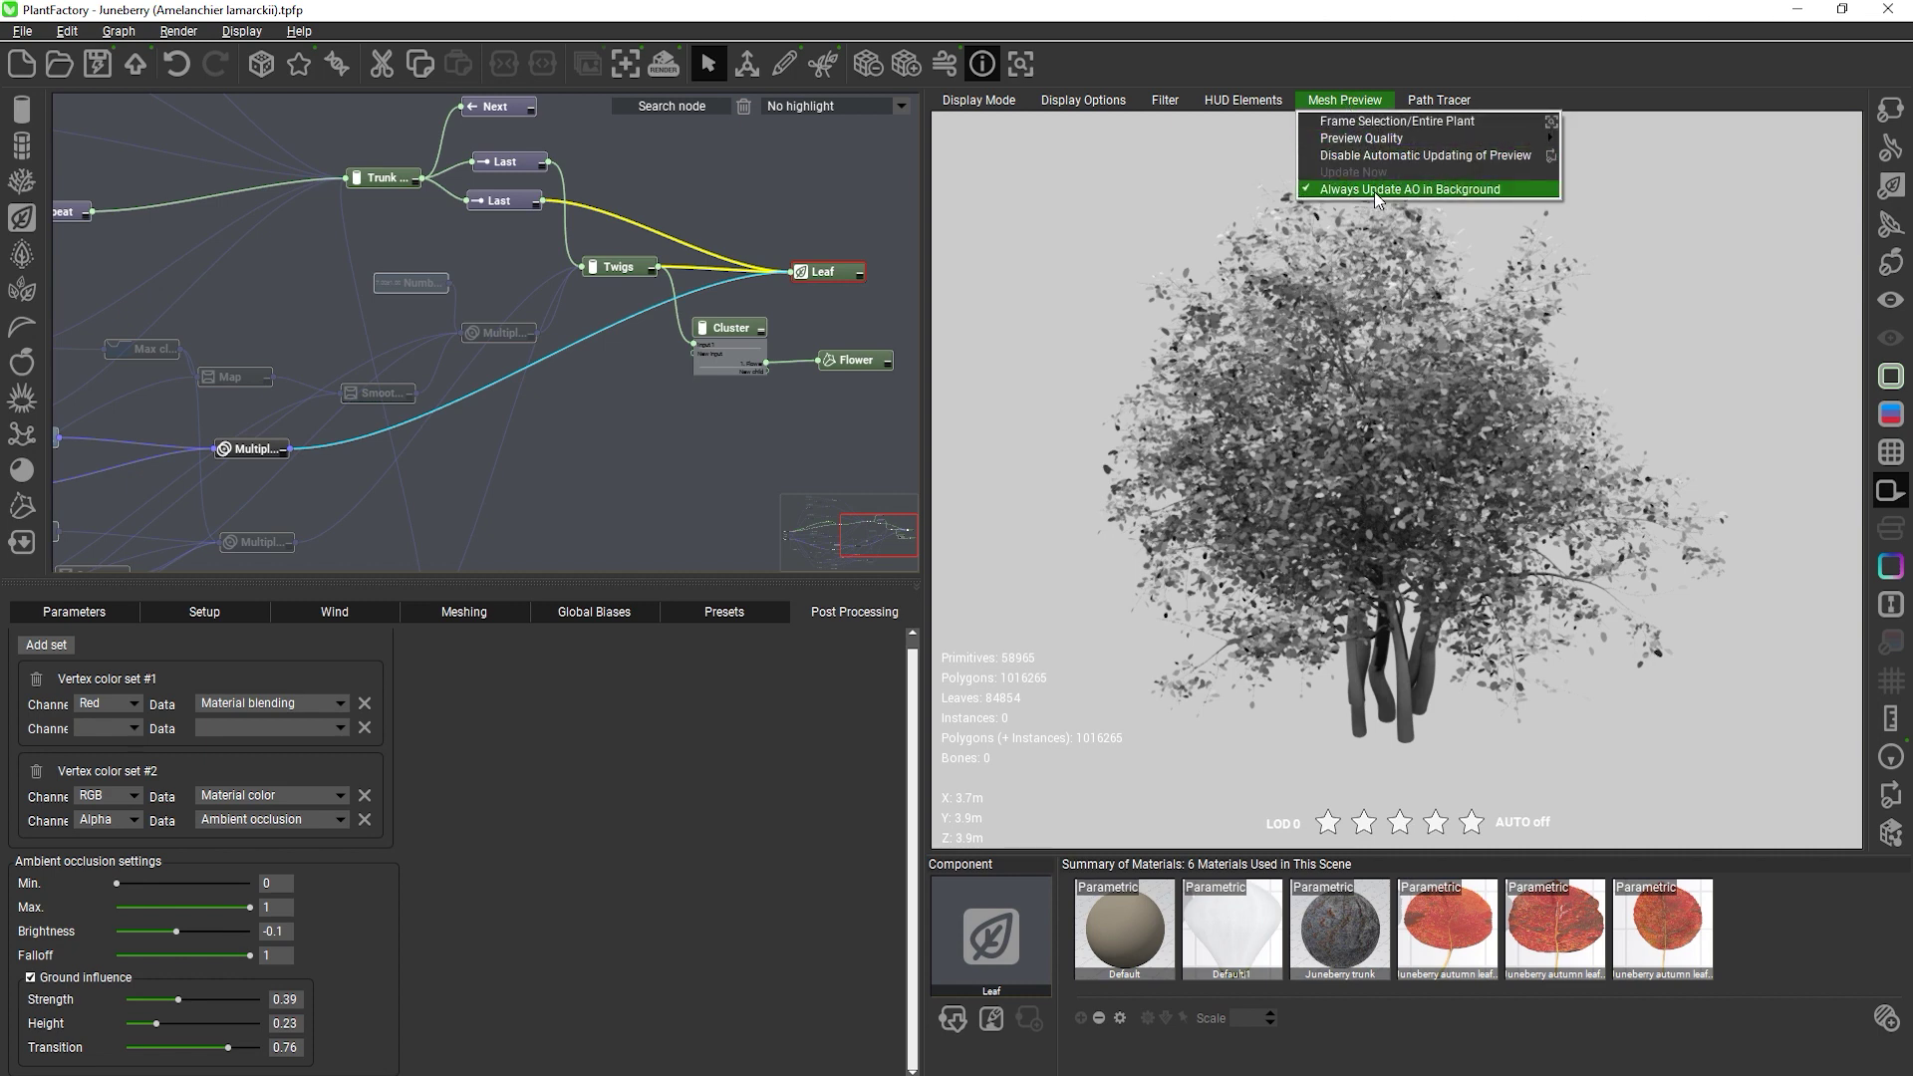
{"action": "left_click", "coordinate": [1146, 195]}
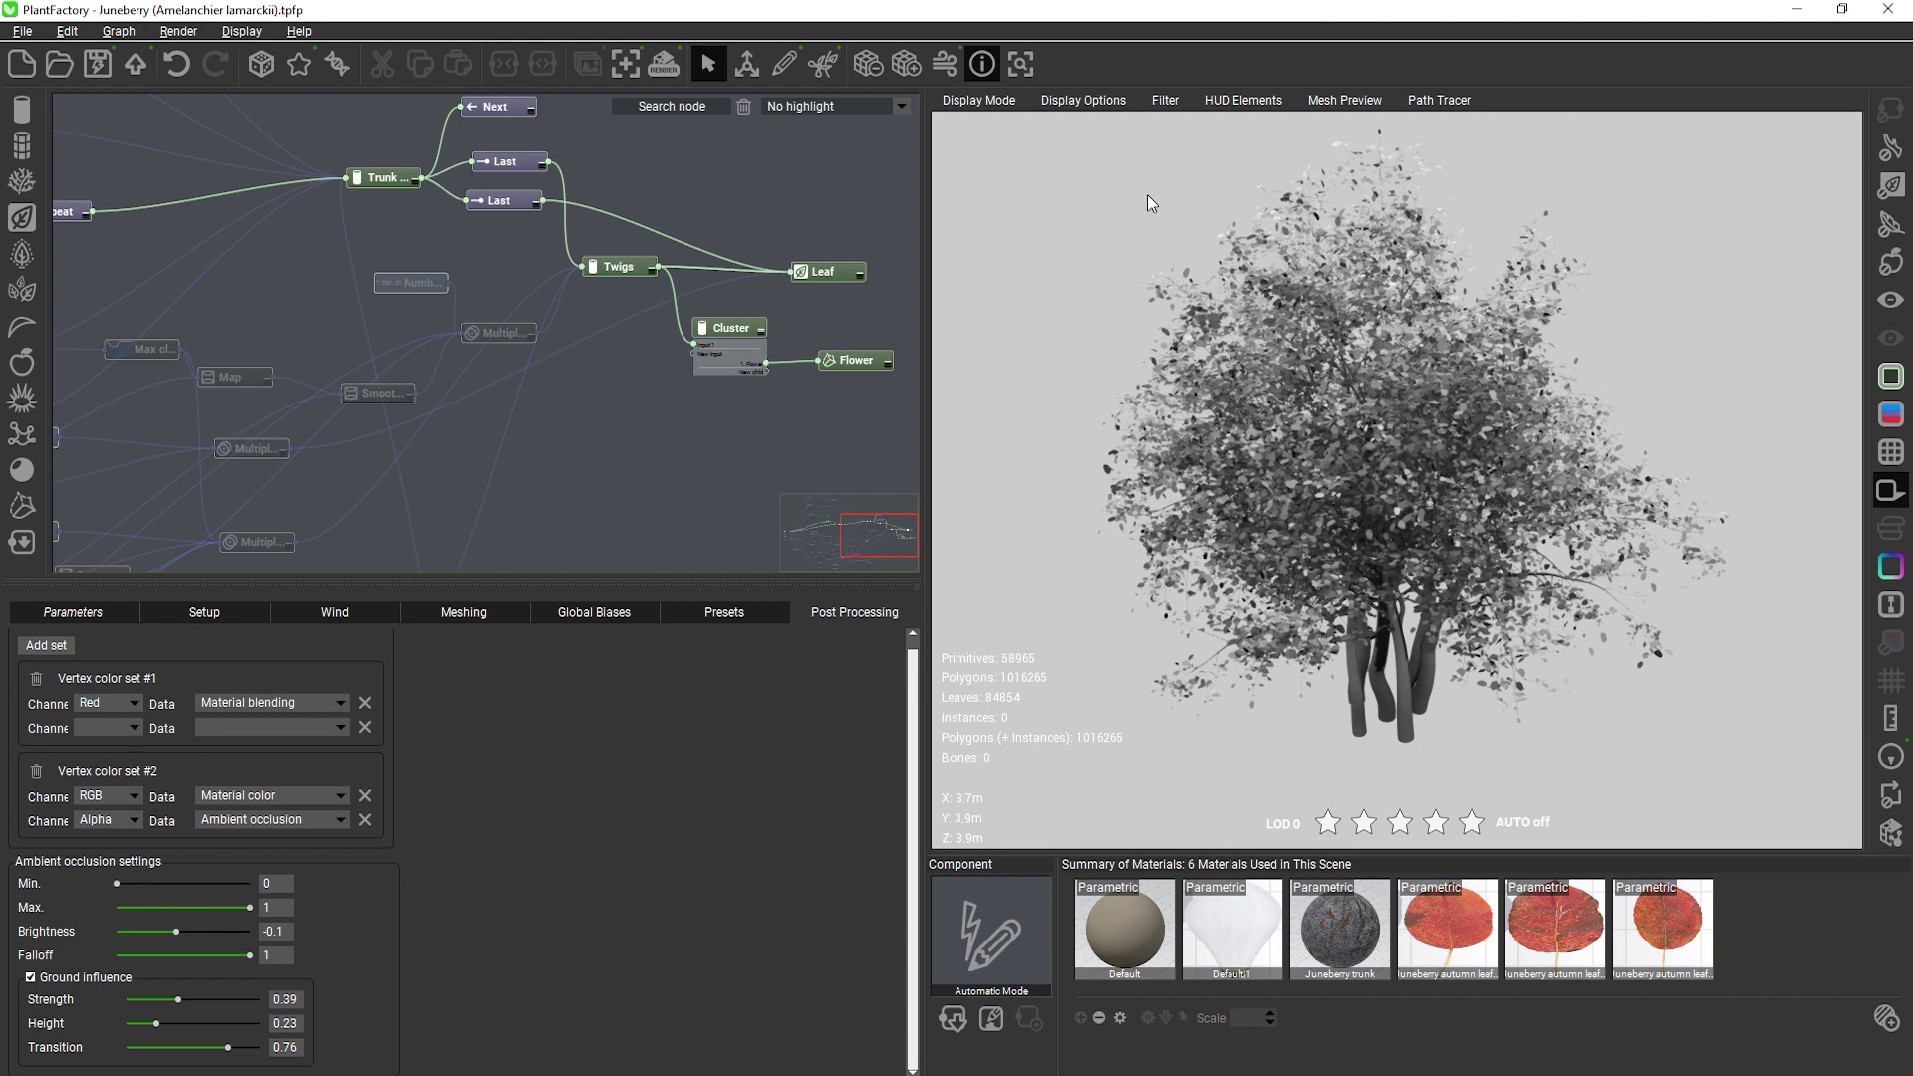
{"action": "left_click", "coordinate": [986, 108]}
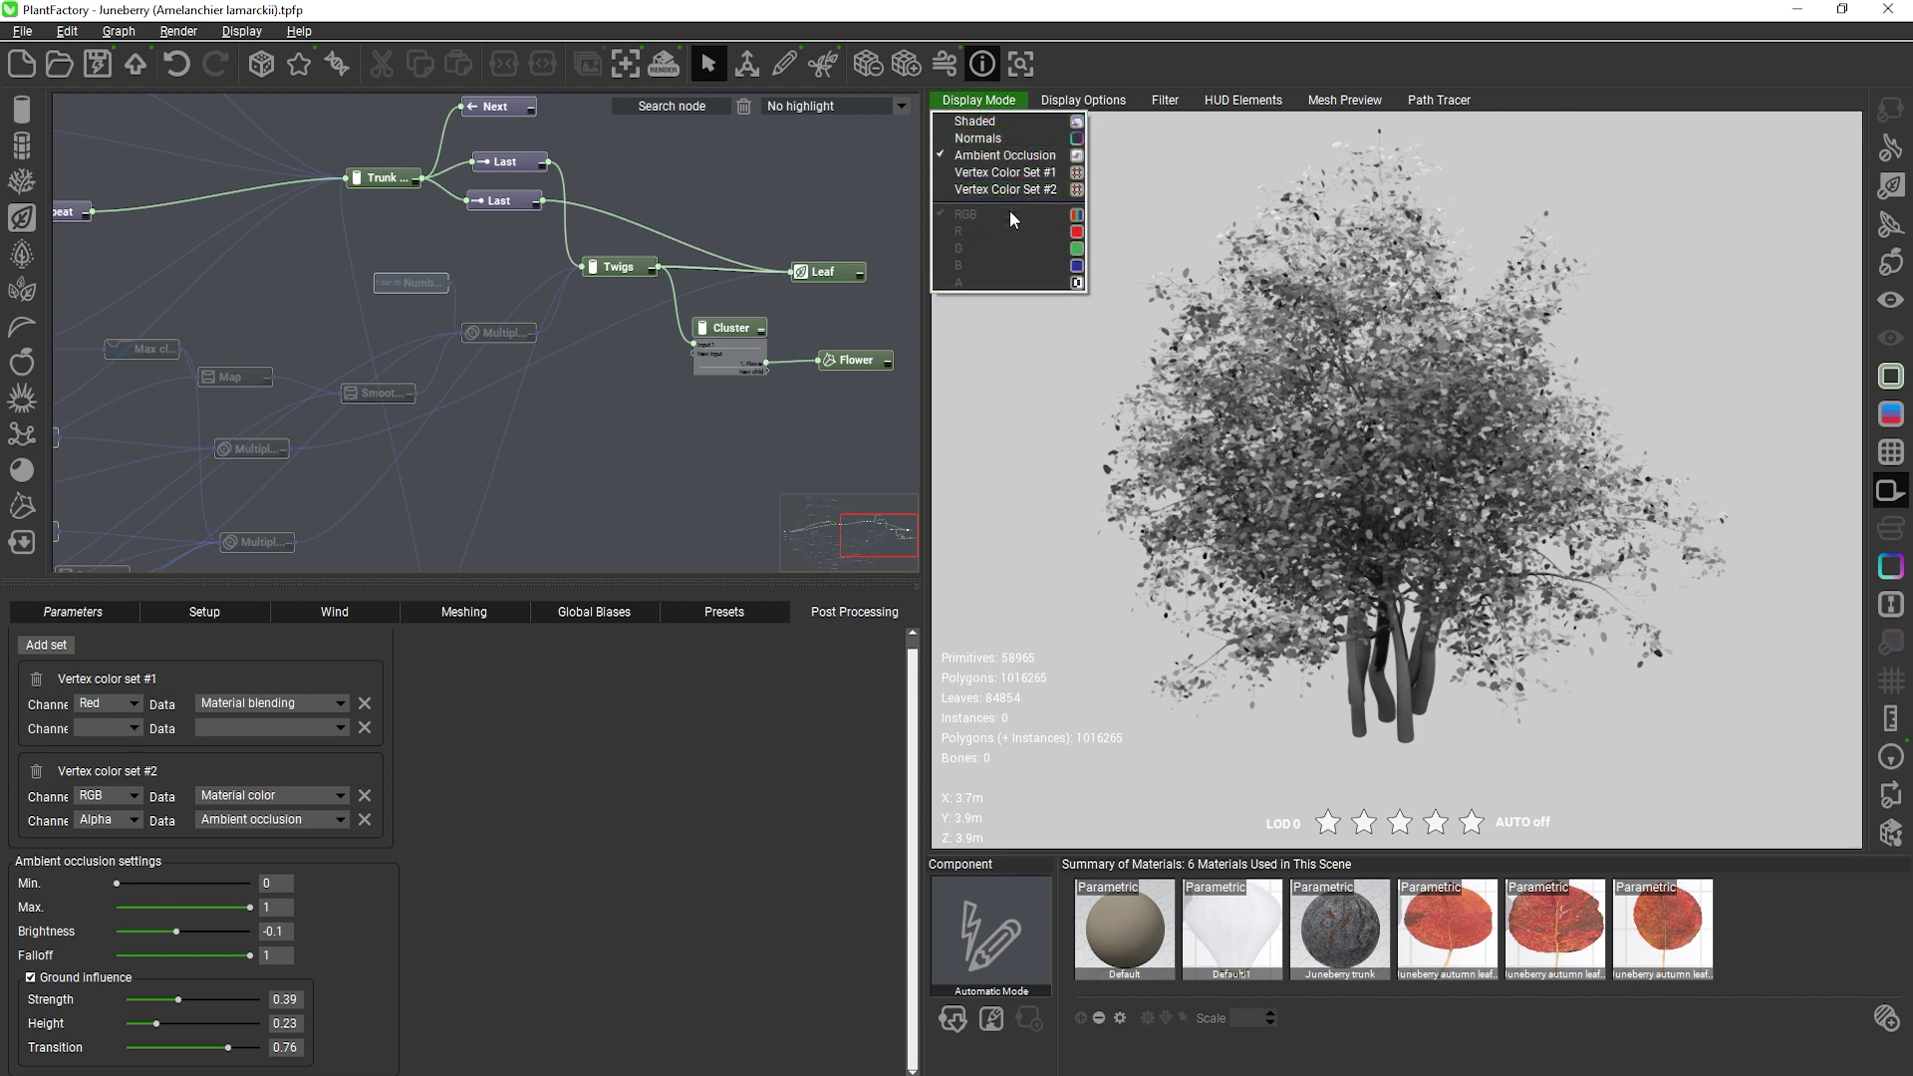
{"action": "left_click", "coordinate": [984, 385]}
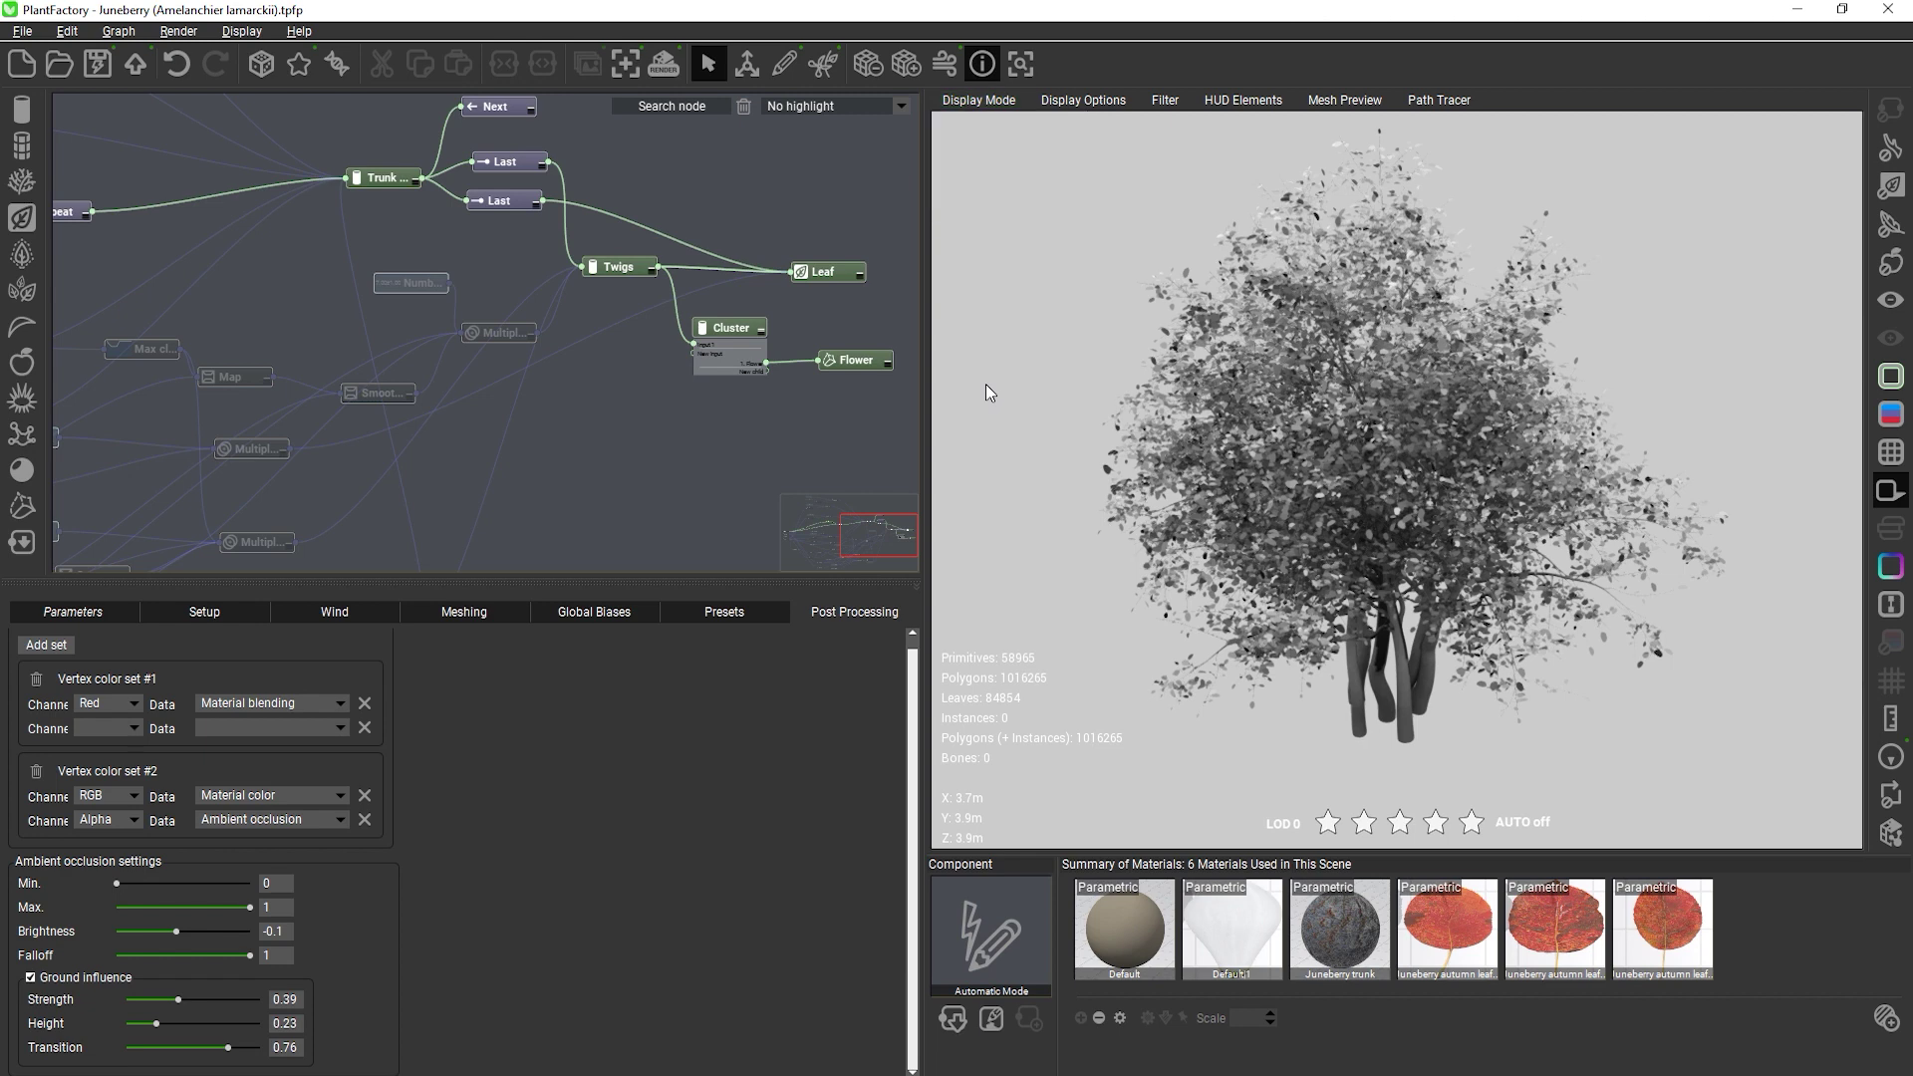
{"action": "left_click", "coordinate": [138, 69]}
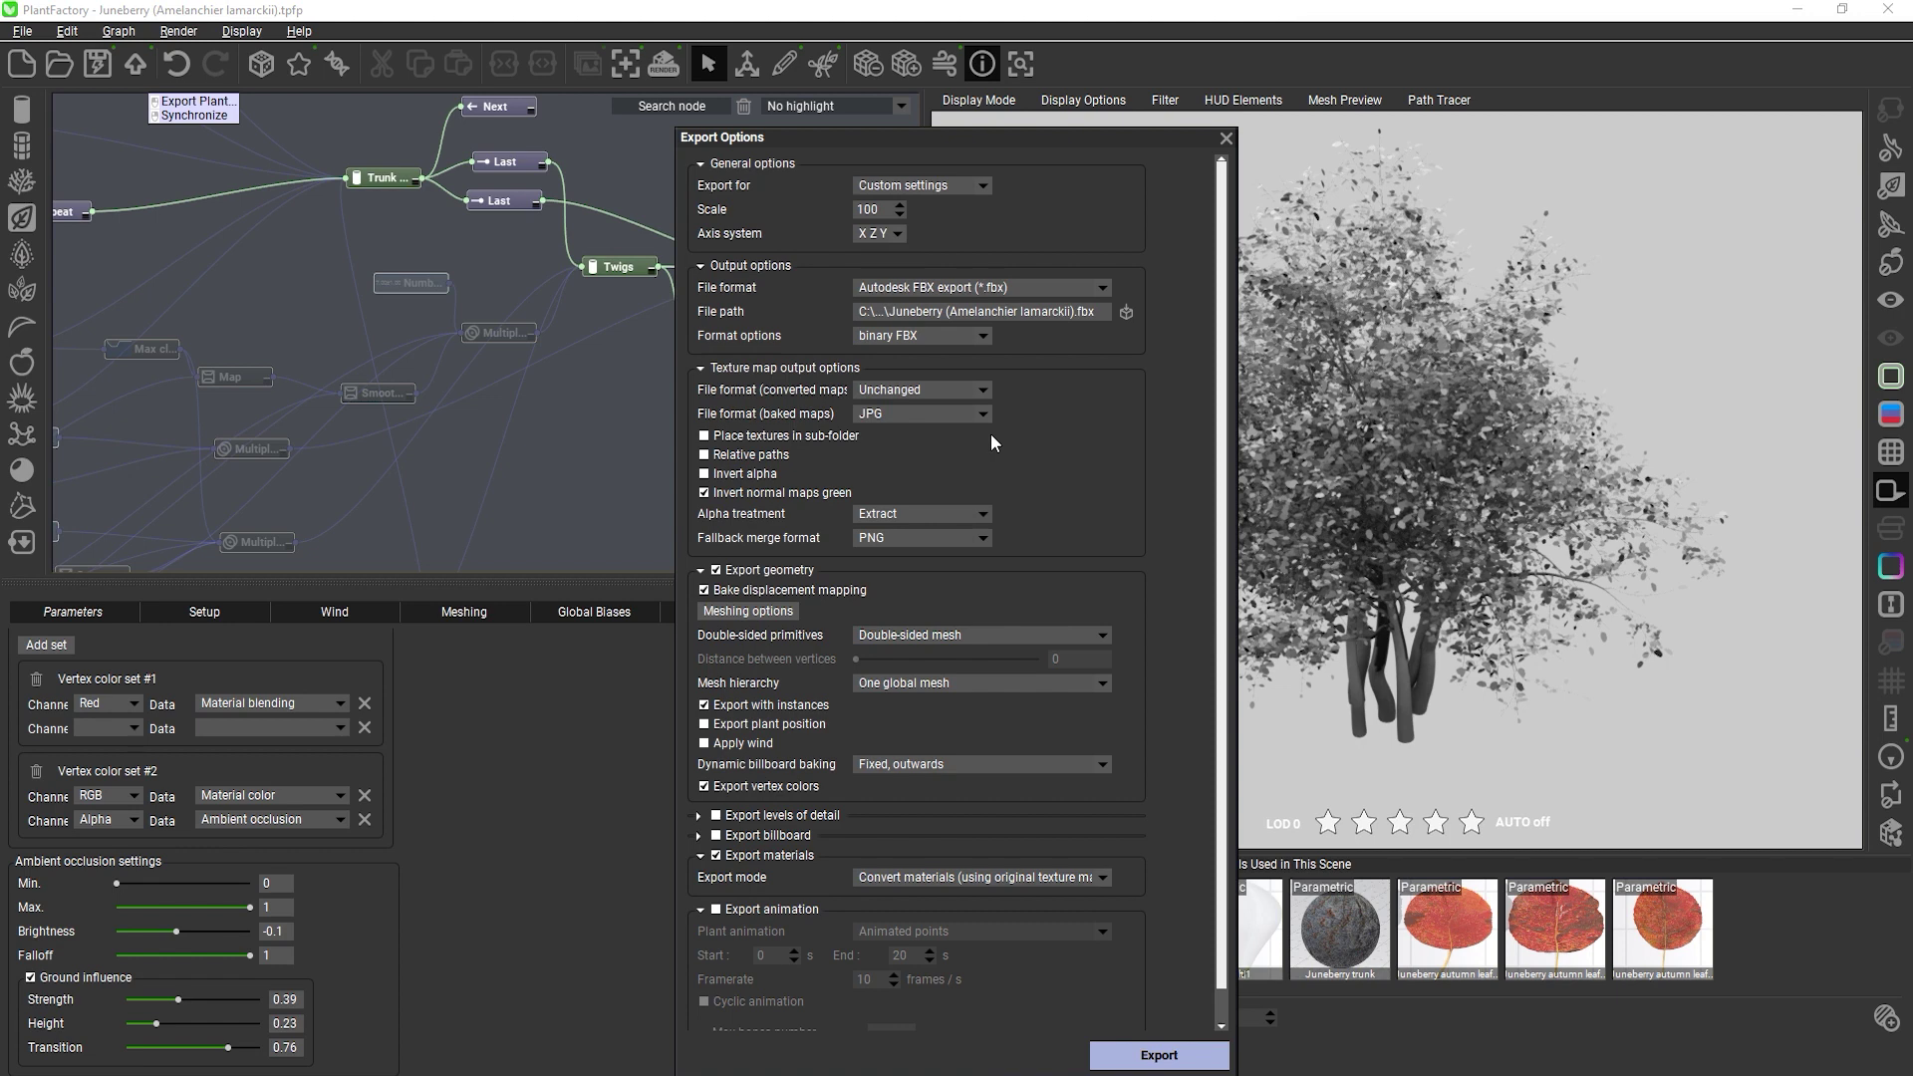
{"action": "left_click", "coordinate": [1225, 138]}
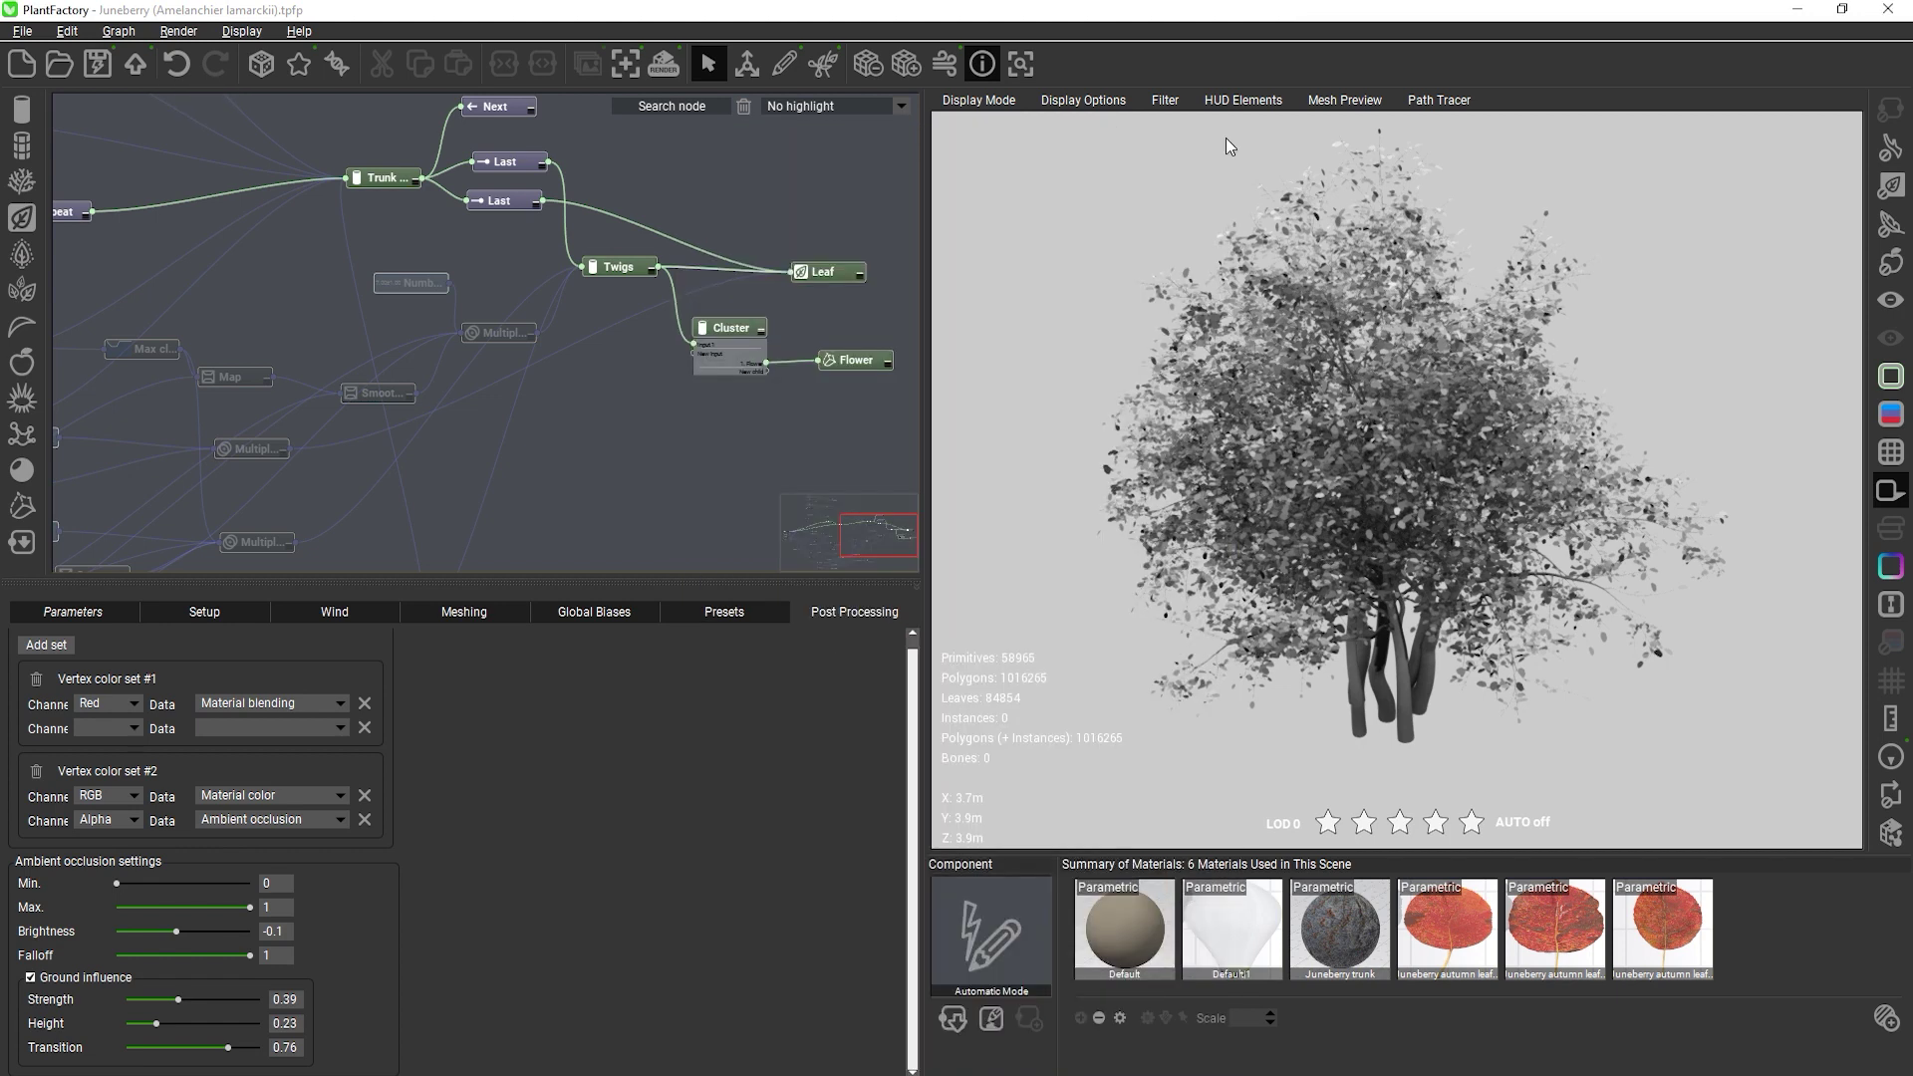